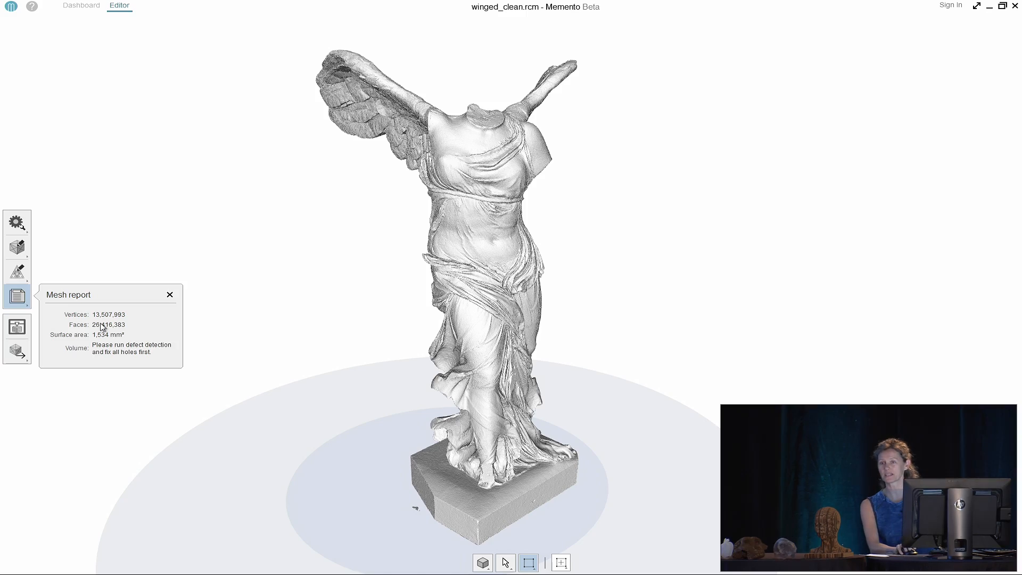
Close the Mesh report, inspect the winged statue from several angles, then close winged_clean.rcm
{"action": "left_click", "coordinate": [169, 295]}
{"action": "scroll", "coordinate": [388, 268], "scroll_direction": "up", "scroll_amount": 5}
{"action": "middle_click_drag", "start_coordinate": [390, 267], "coordinate": [364, 356]}
{"action": "left_click_drag", "start_coordinate": [364, 356], "coordinate": [336, 314]}
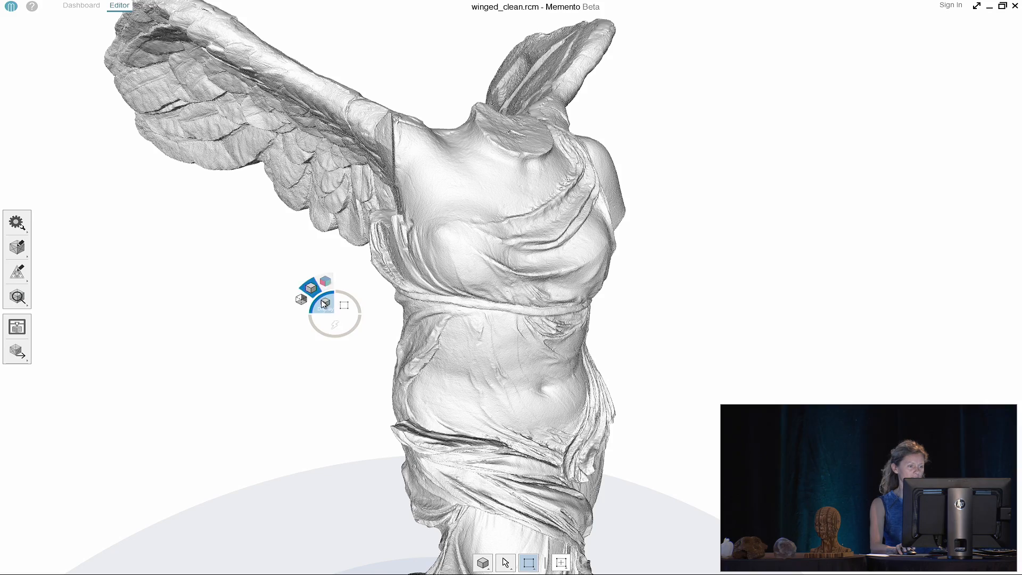
{"action": "scroll", "coordinate": [541, 351], "scroll_direction": "up", "scroll_amount": 6}
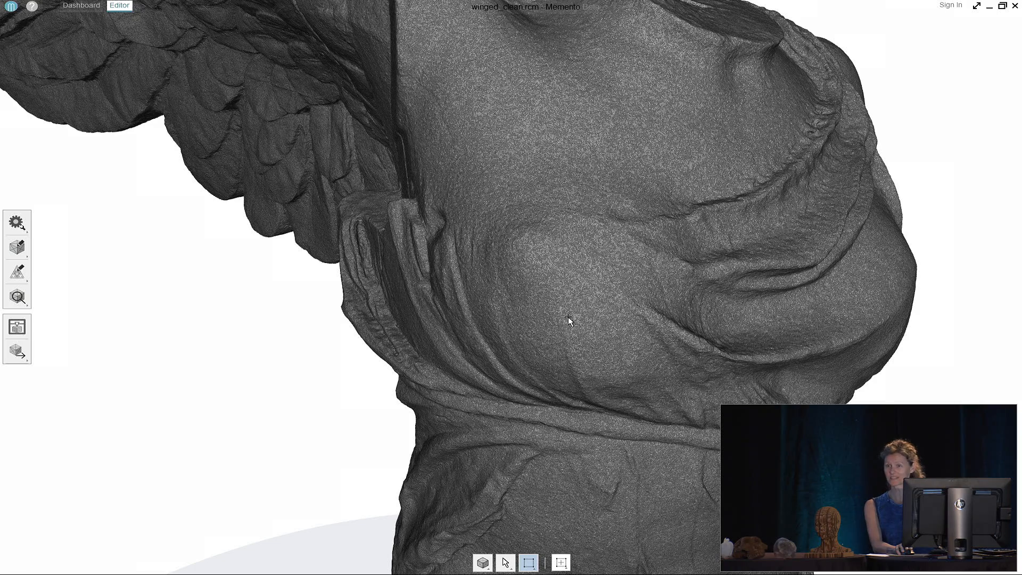
{"action": "scroll", "coordinate": [567, 317], "scroll_direction": "down", "scroll_amount": 6}
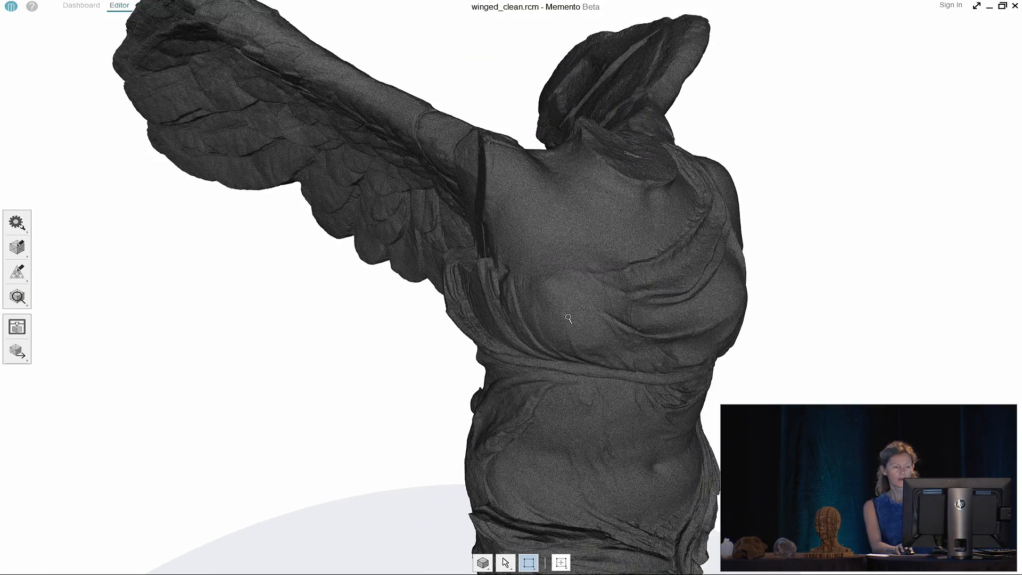
{"action": "scroll", "coordinate": [569, 317], "scroll_direction": "down", "scroll_amount": 3}
{"action": "scroll", "coordinate": [564, 335], "scroll_direction": "down", "scroll_amount": 3}
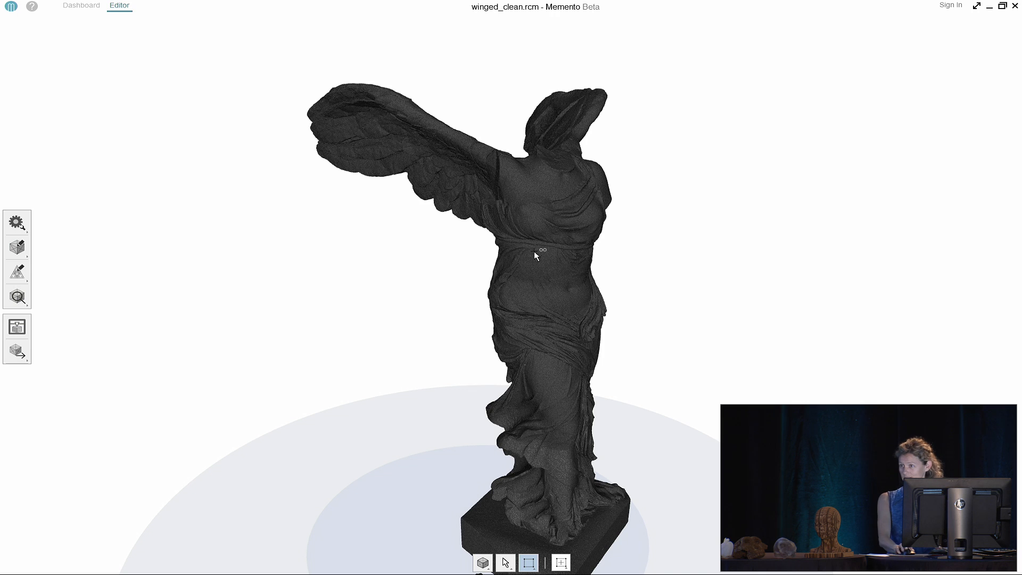
{"action": "scroll", "coordinate": [535, 251], "scroll_direction": "down", "scroll_amount": 2}
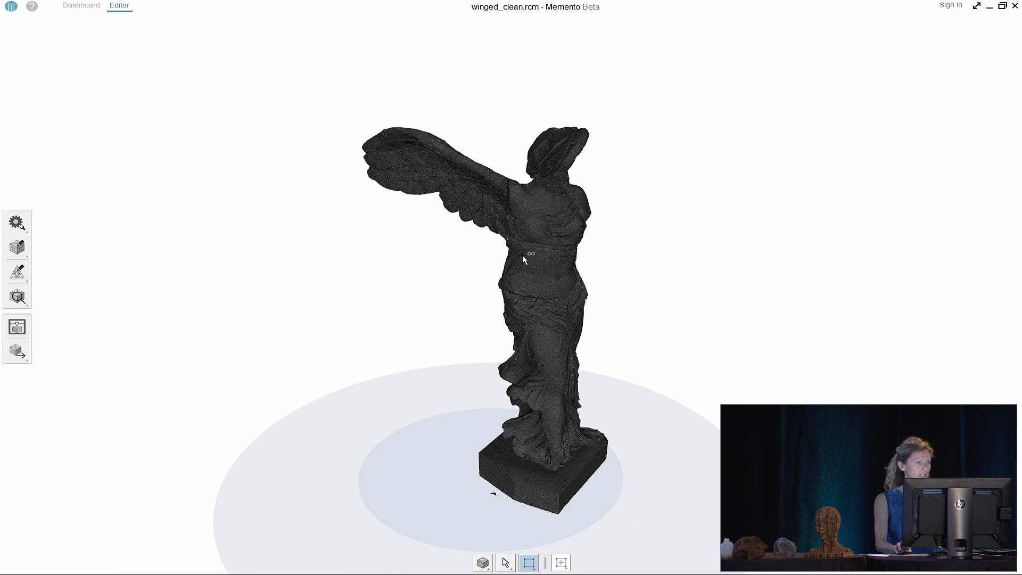
{"action": "left_click", "coordinate": [1015, 6]}
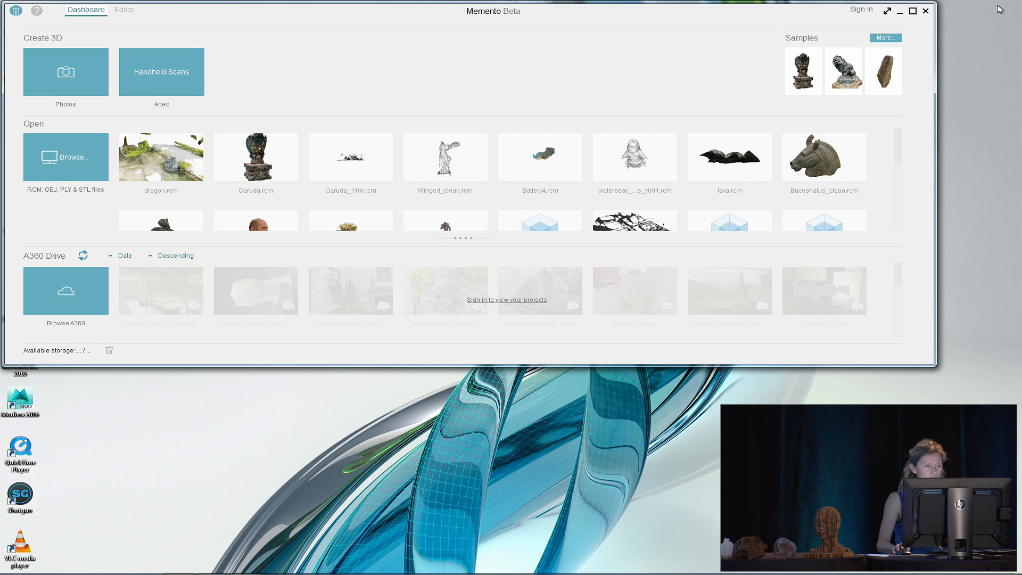
Maximize Memento and start a new model from Photos under Create 3D
{"action": "left_click", "coordinate": [912, 11]}
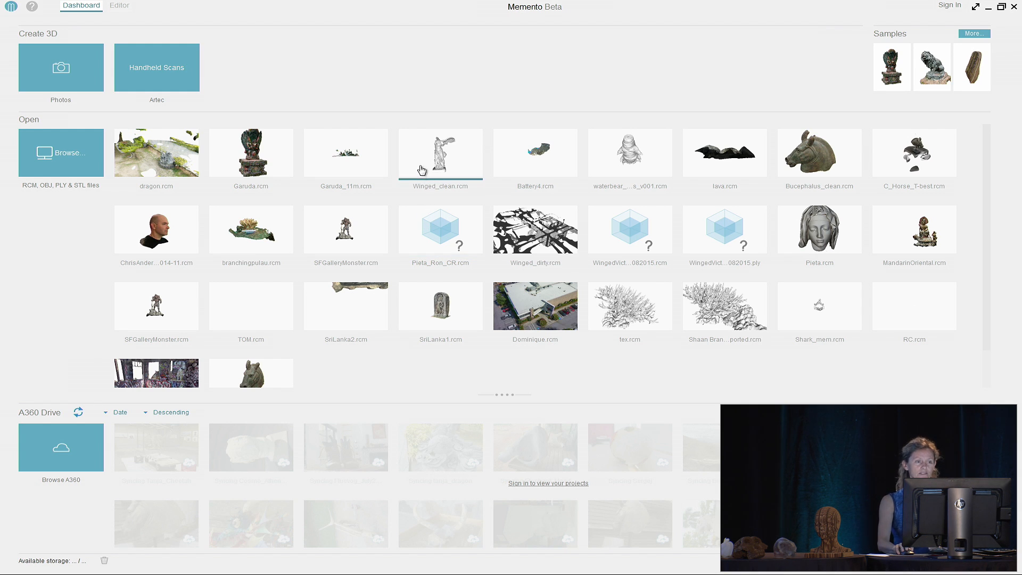
{"action": "left_click", "coordinate": [57, 73]}
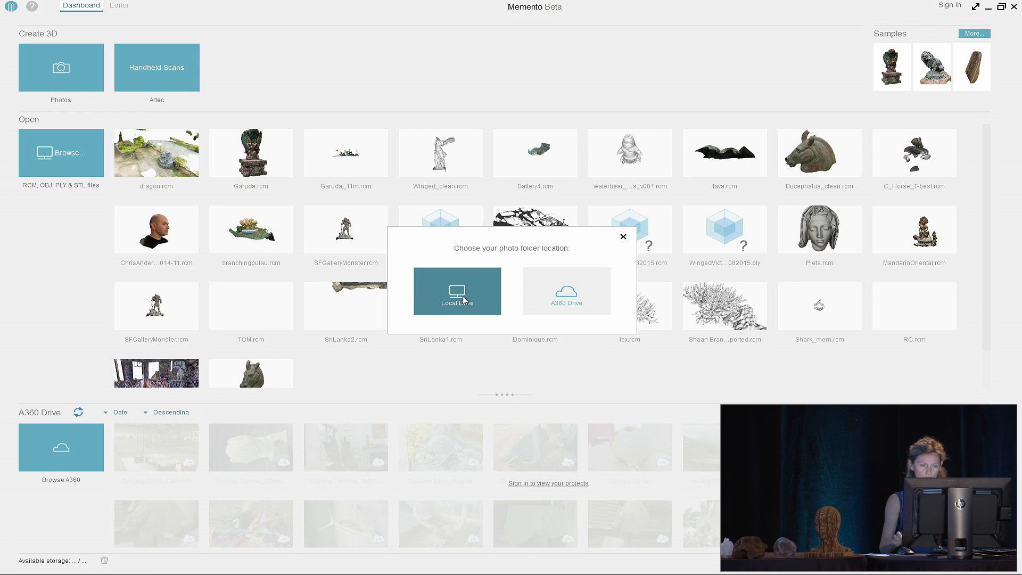
Add dragon photos DSC02604 through DSC02638 from the Local Drive to the new project
{"action": "left_click", "coordinate": [461, 287]}
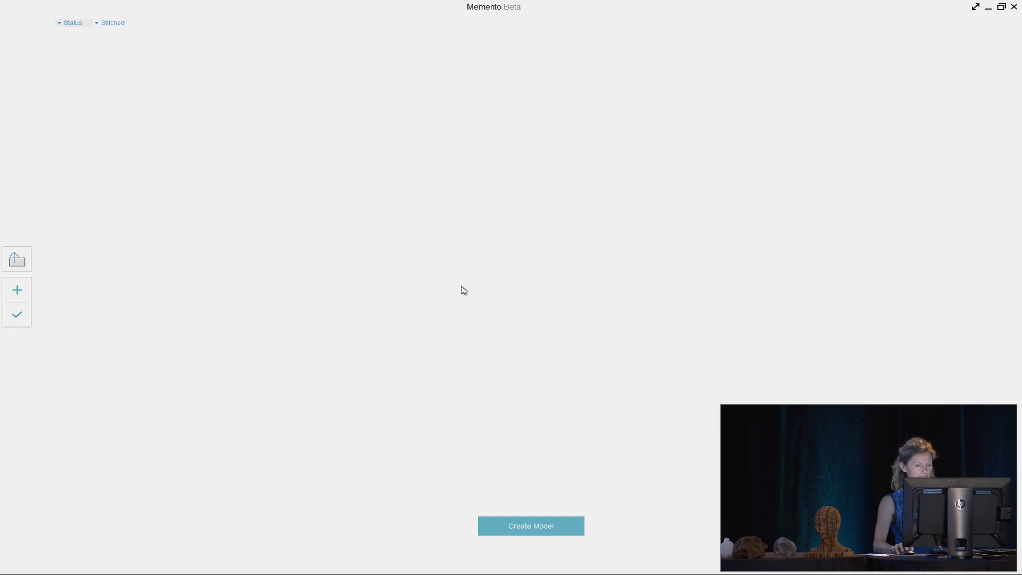
{"action": "left_click", "coordinate": [20, 290]}
{"action": "left_click", "coordinate": [132, 67]}
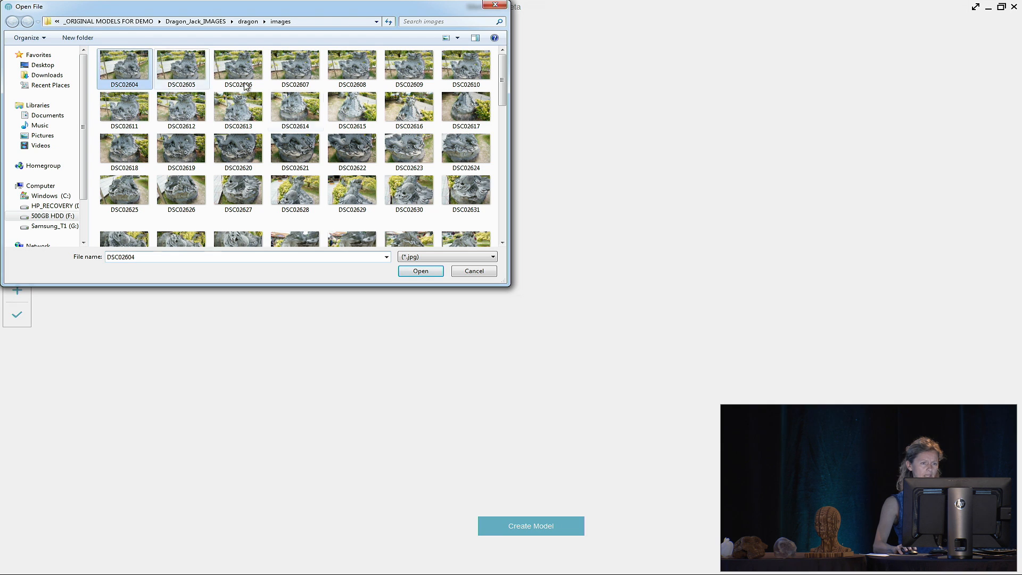
{"action": "left_click", "coordinate": [477, 236], "text": "shift"}
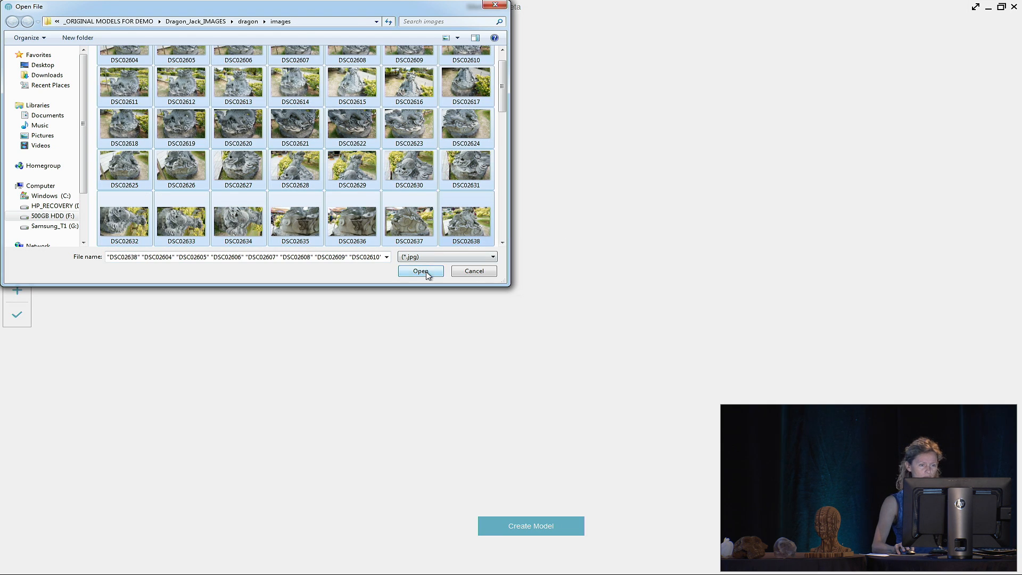
{"action": "left_click", "coordinate": [420, 271]}
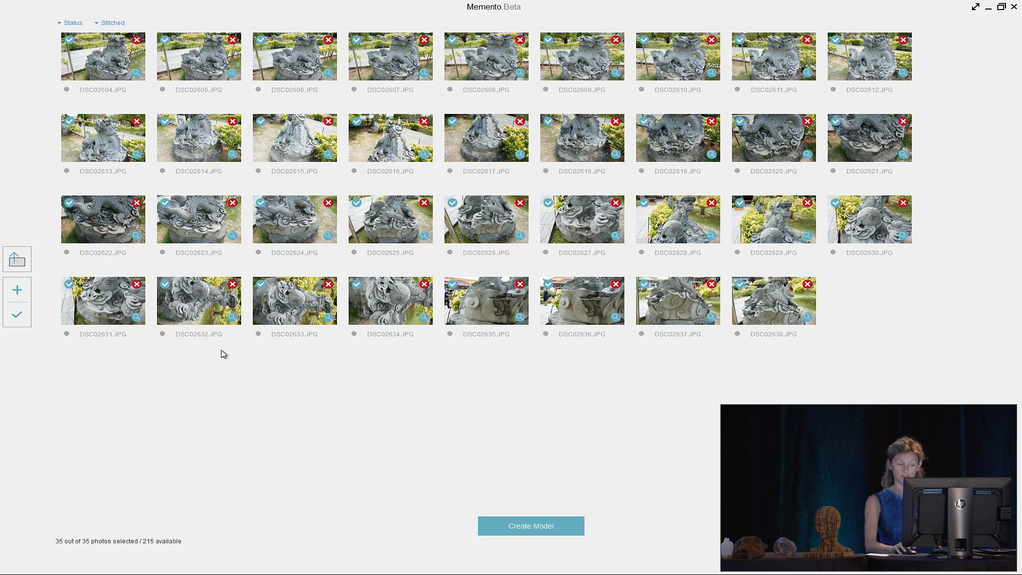
Try Create Model, dismiss the Autodesk sign-in, then cancel the project and confirm Yes
{"action": "left_click", "coordinate": [550, 528]}
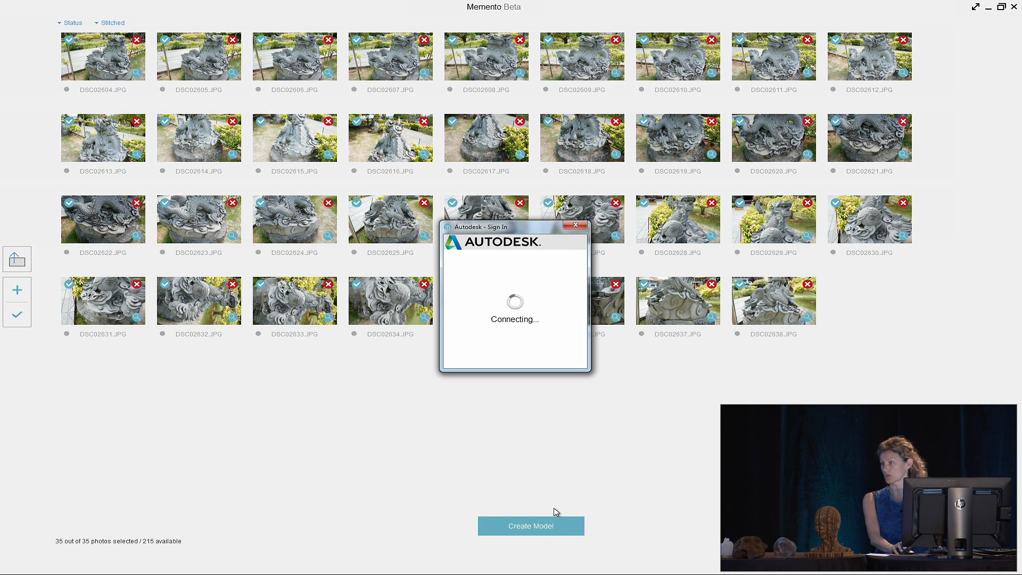
{"action": "left_click", "coordinate": [576, 225]}
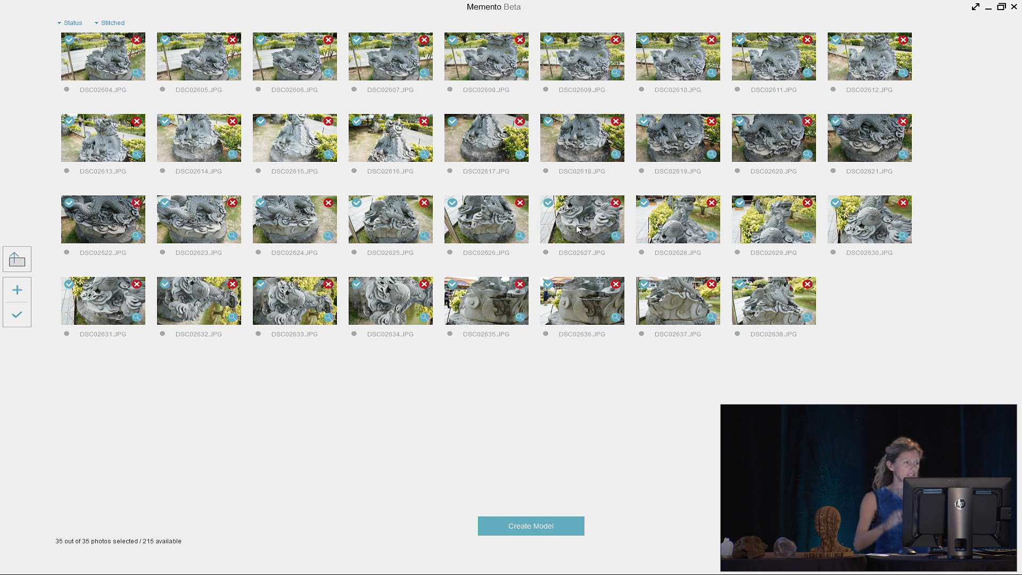
{"action": "left_click", "coordinate": [13, 266]}
{"action": "left_click", "coordinate": [540, 325]}
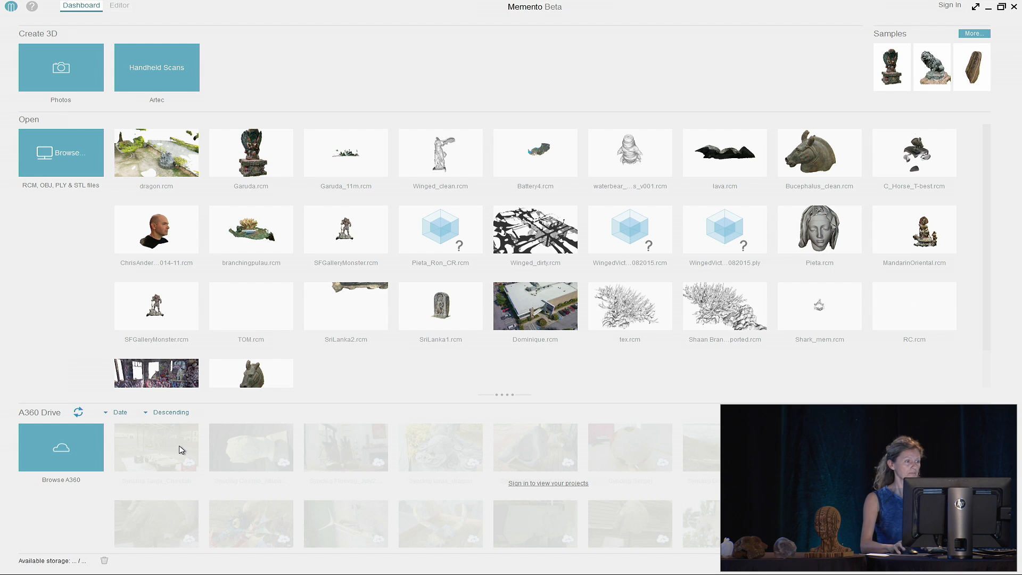
Open dragon.rcm and zoom in close to the dragon statue's base
{"action": "left_click", "coordinate": [167, 152]}
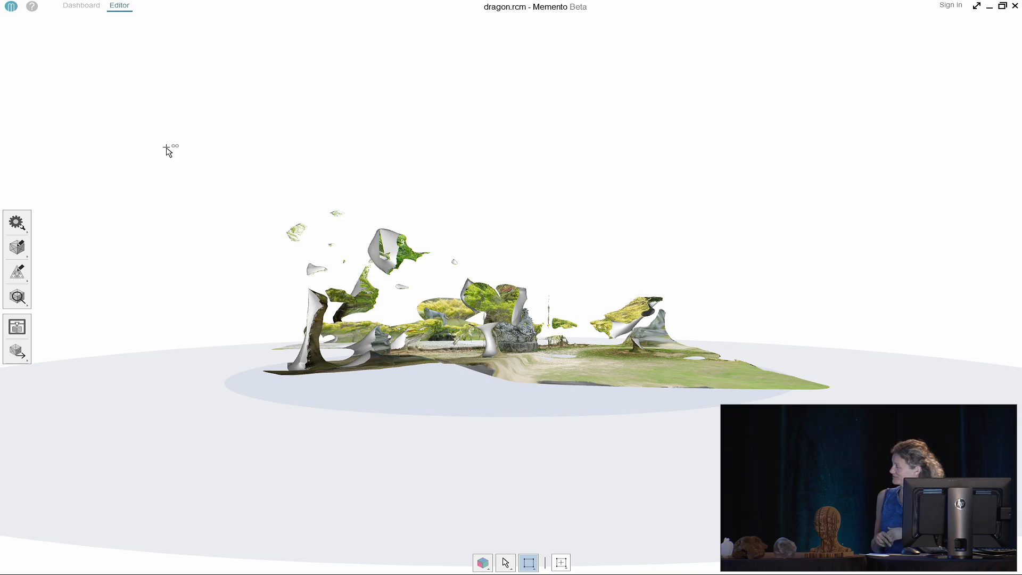
{"action": "double_click", "coordinate": [518, 327]}
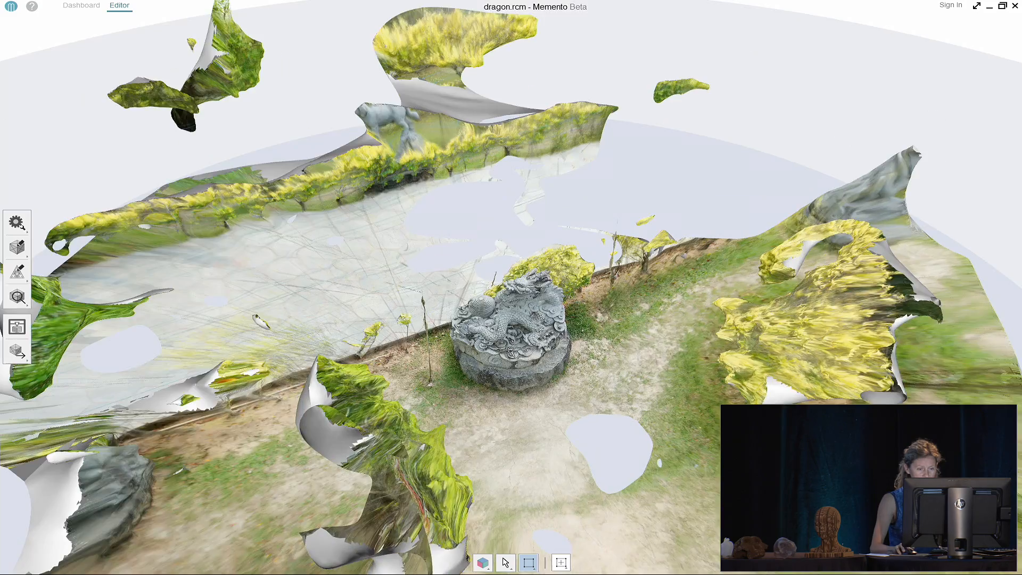
{"action": "double_click", "coordinate": [511, 351]}
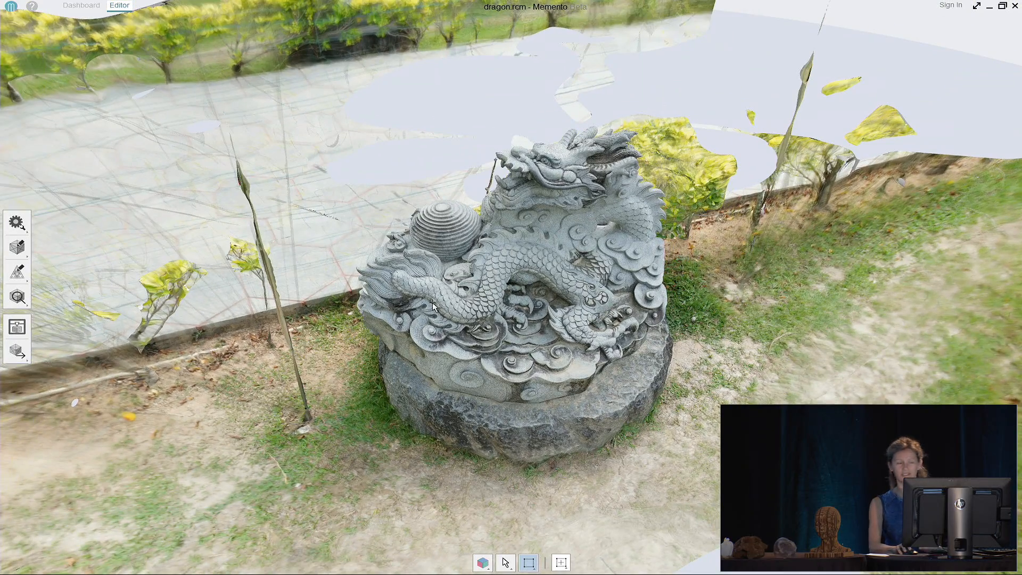
Switch the dragon mesh to Wireframe display and orbit to look down on it
{"action": "right_click", "coordinate": [325, 191]}
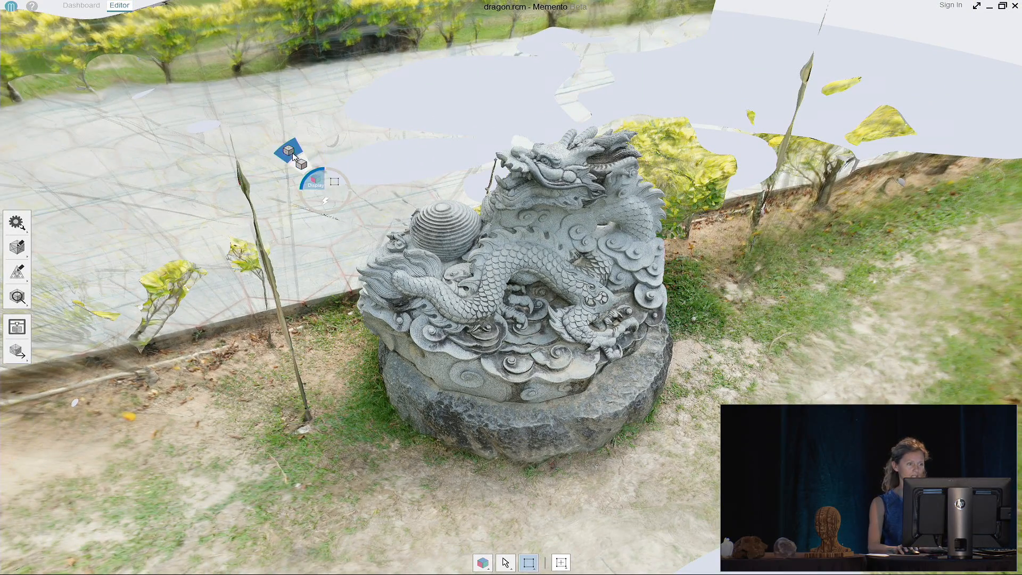
{"action": "left_click", "coordinate": [291, 153]}
{"action": "scroll", "coordinate": [582, 365], "scroll_direction": "up", "scroll_amount": 3}
{"action": "mouse_move", "coordinate": [497, 311]}
{"action": "left_mouse_down"}
{"action": "mouse_move", "coordinate": [534, 333]}
{"action": "mouse_move", "coordinate": [612, 334]}
{"action": "mouse_move", "coordinate": [519, 325]}
{"action": "left_mouse_up"}
{"action": "scroll", "coordinate": [585, 313], "scroll_direction": "down", "scroll_amount": 3}
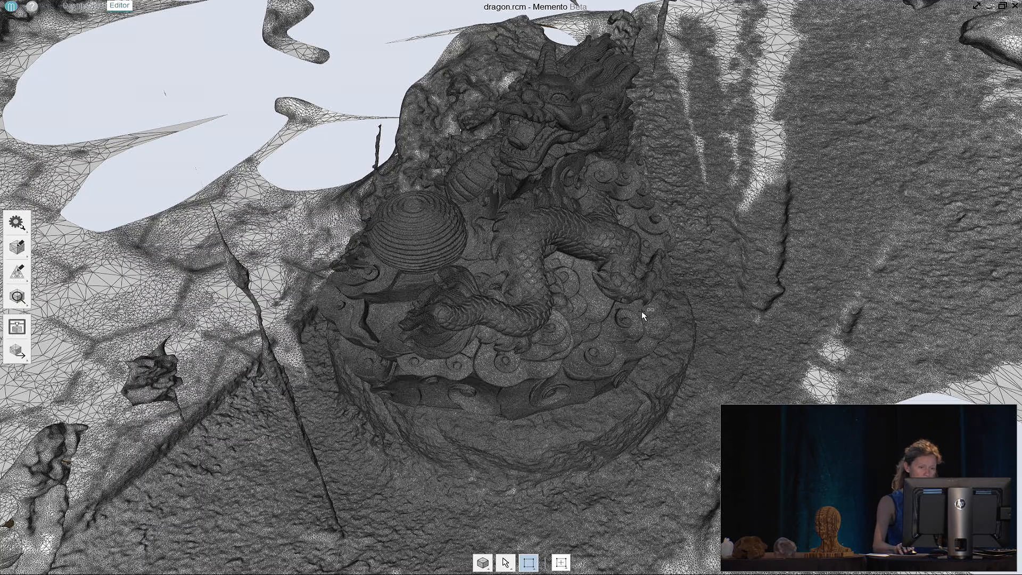
Show the dragon in dark blue shaded display, then in solid grey shading
{"action": "scroll", "coordinate": [604, 277], "scroll_direction": "down", "scroll_amount": 2}
{"action": "right_click", "coordinate": [390, 170]}
{"action": "mouse_move", "coordinate": [379, 159]}
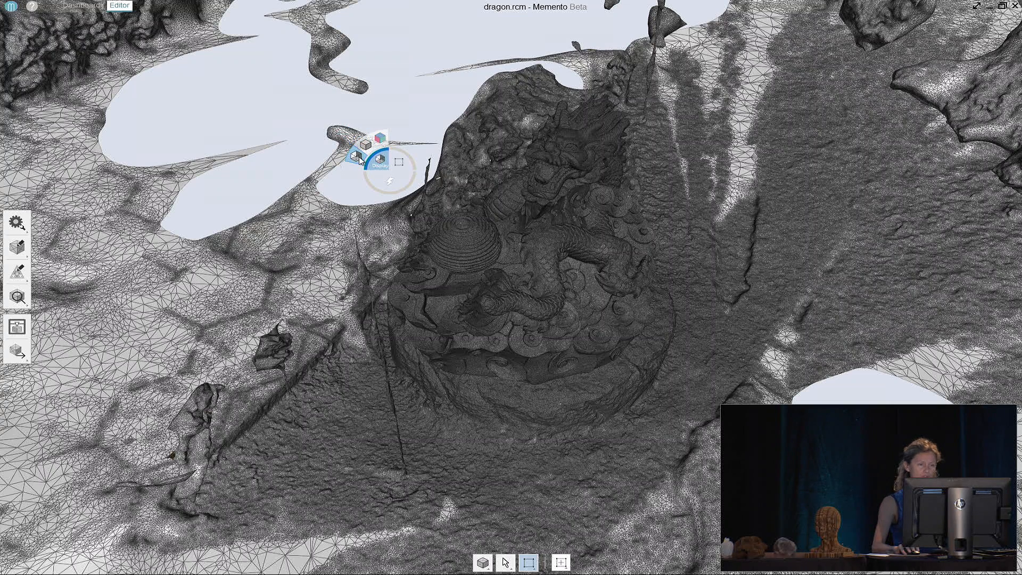
{"action": "left_click", "coordinate": [359, 158]}
{"action": "right_click", "coordinate": [374, 159]}
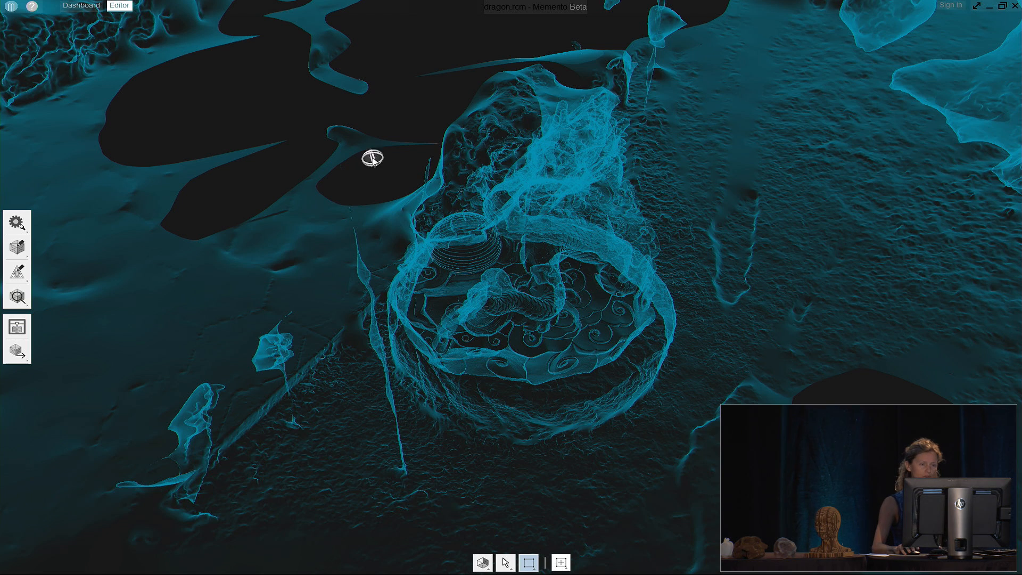
{"action": "mouse_move", "coordinate": [361, 149]}
{"action": "left_click", "coordinate": [349, 133]}
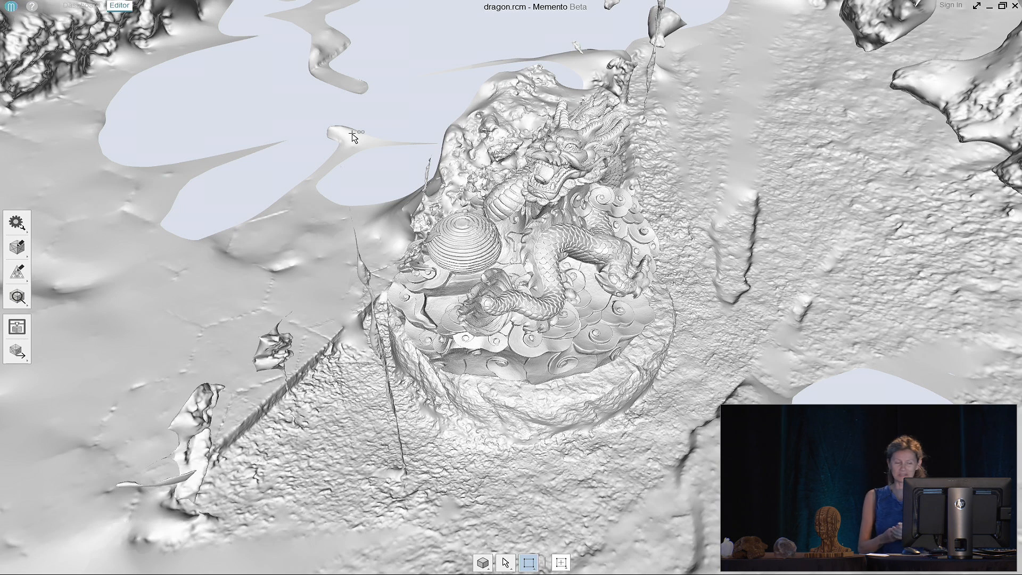
Switch the dragon back to full-colour Textured display and return to the Dashboard
{"action": "right_click", "coordinate": [386, 149]}
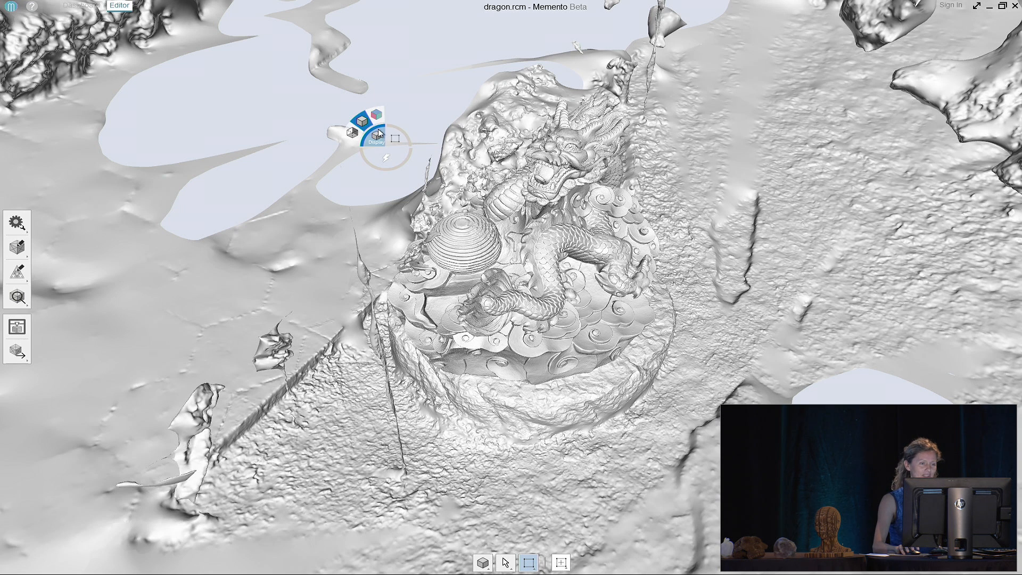
{"action": "left_click", "coordinate": [371, 116]}
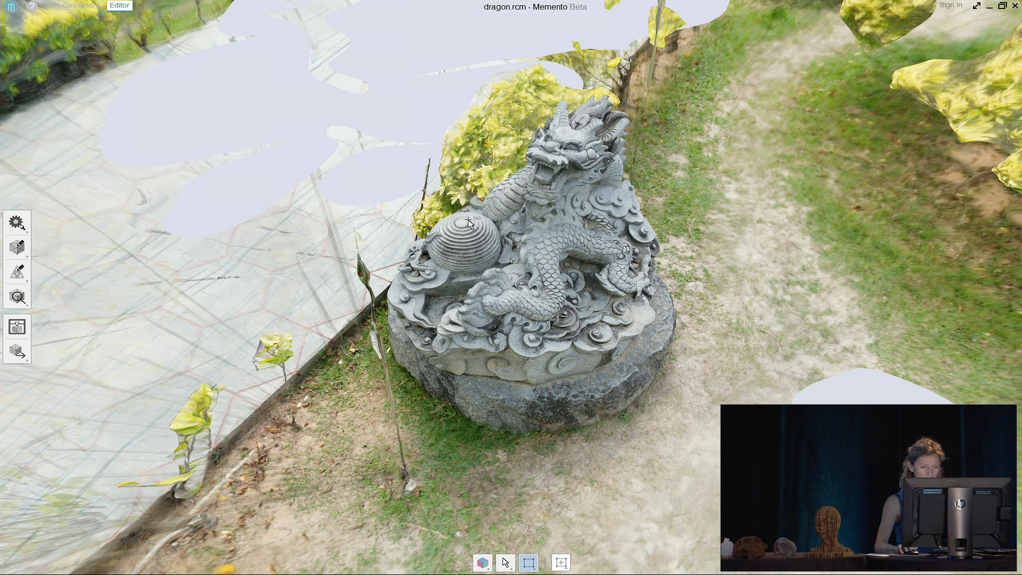
{"action": "left_click", "coordinate": [81, 7]}
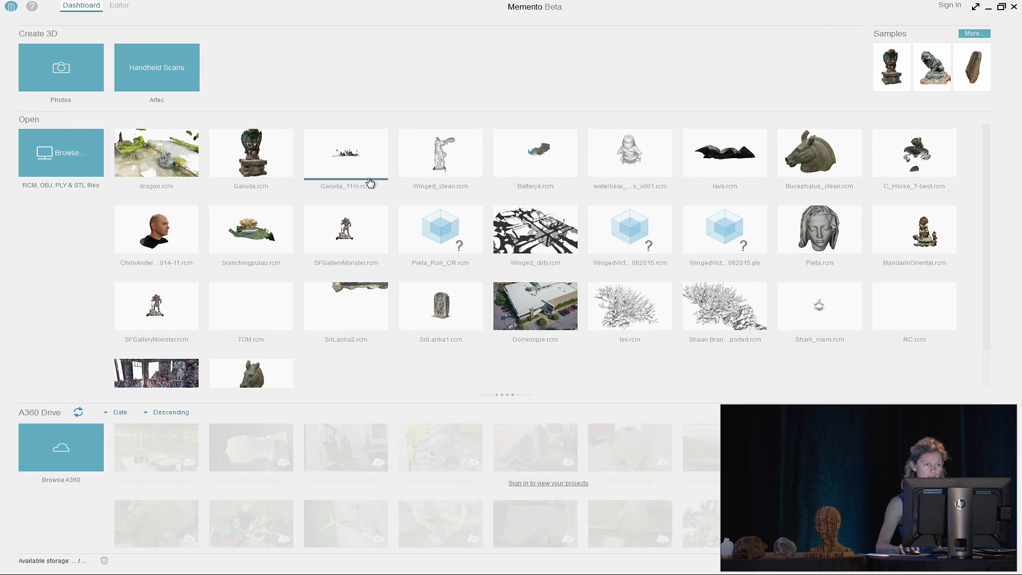
Open garuda_11m.rcm and orbit to view the garden scene from above
{"action": "left_click", "coordinate": [357, 161]}
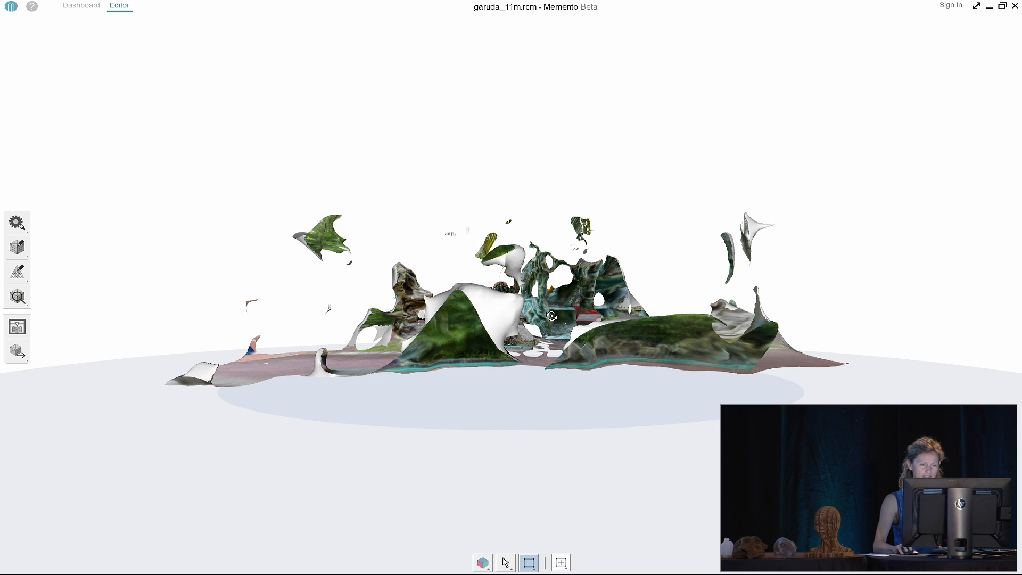
{"action": "left_click_drag", "start_coordinate": [509, 314], "coordinate": [512, 375]}
{"action": "scroll", "coordinate": [500, 321], "scroll_direction": "up", "scroll_amount": 10}
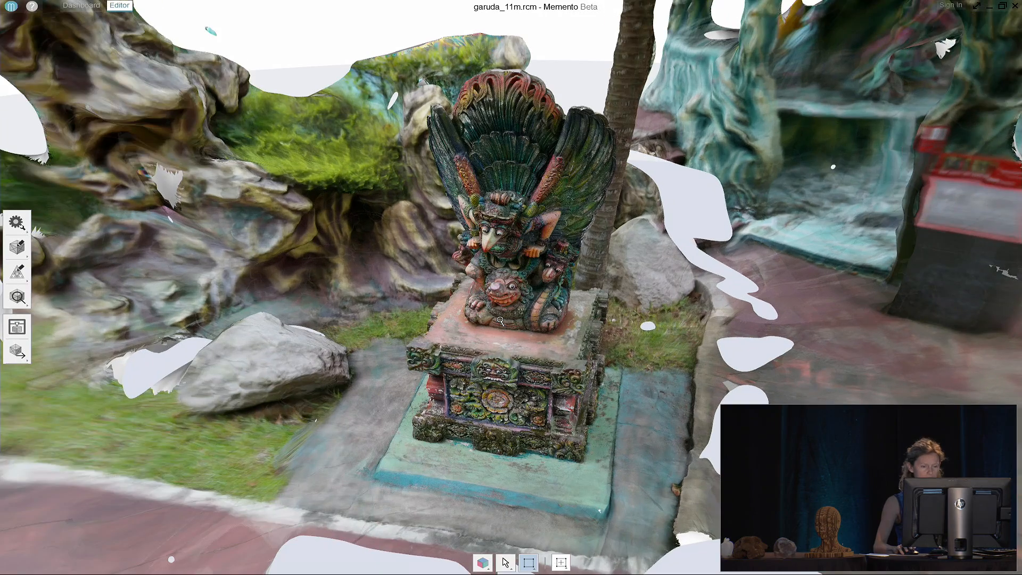
Orbit and pan until looking straight down on the statue and its plinth
{"action": "left_click_drag", "start_coordinate": [504, 367], "coordinate": [537, 367]}
{"action": "scroll", "coordinate": [505, 370], "scroll_direction": "down", "scroll_amount": 2}
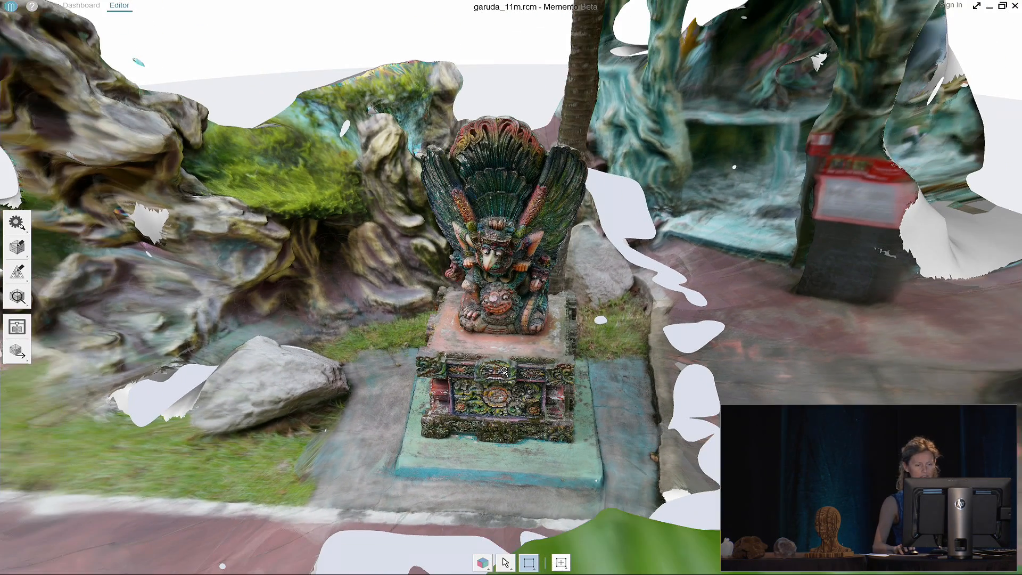
{"action": "middle_click_drag", "start_coordinate": [505, 371], "coordinate": [522, 353]}
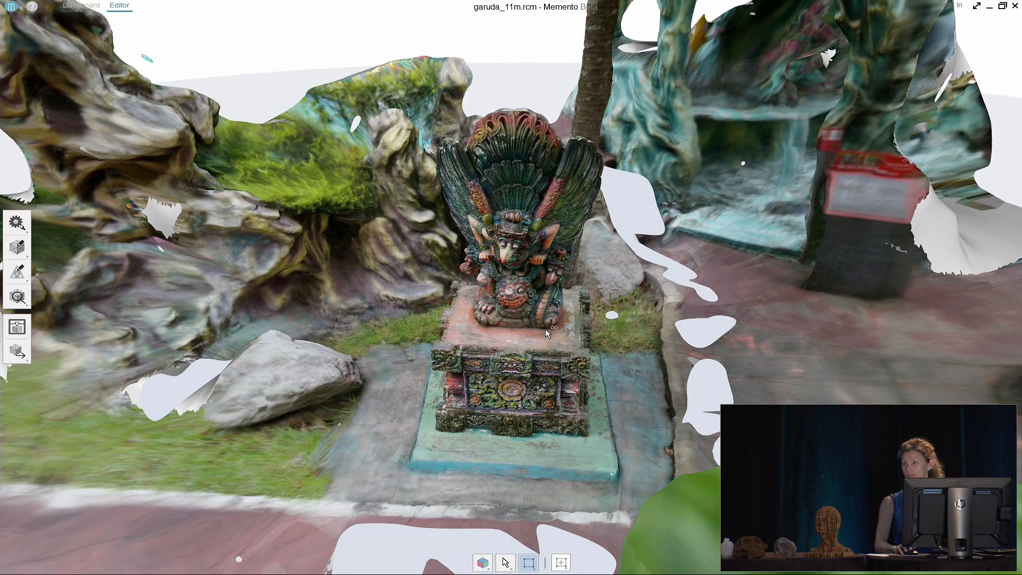
{"action": "left_click_drag", "start_coordinate": [485, 292], "coordinate": [500, 420]}
Rectangle-select the garuda statue and plinth, delete all unselected mesh, and orbit to check
{"action": "left_click", "coordinate": [528, 563]}
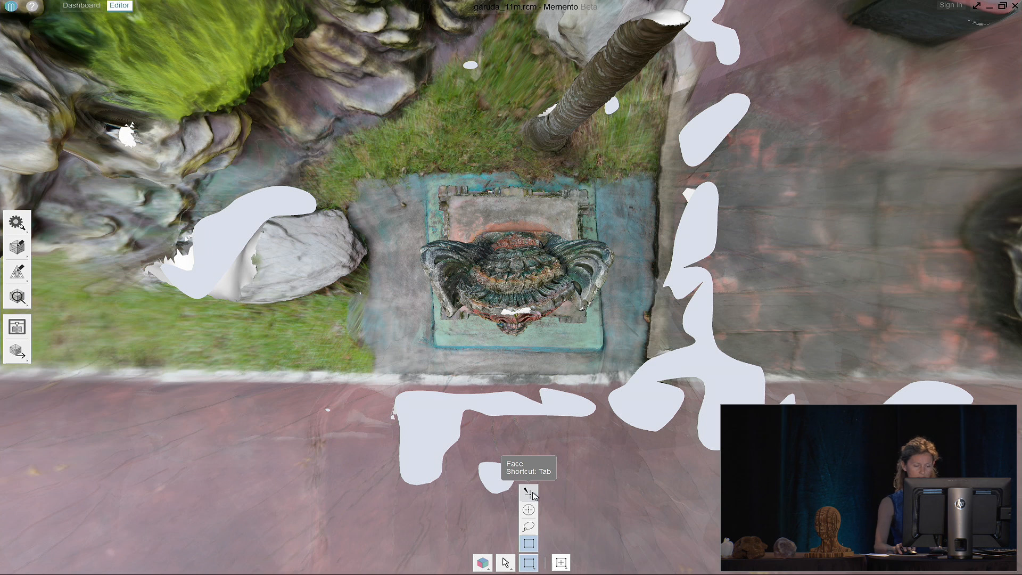
{"action": "left_click_drag", "start_coordinate": [404, 166], "coordinate": [626, 368]}
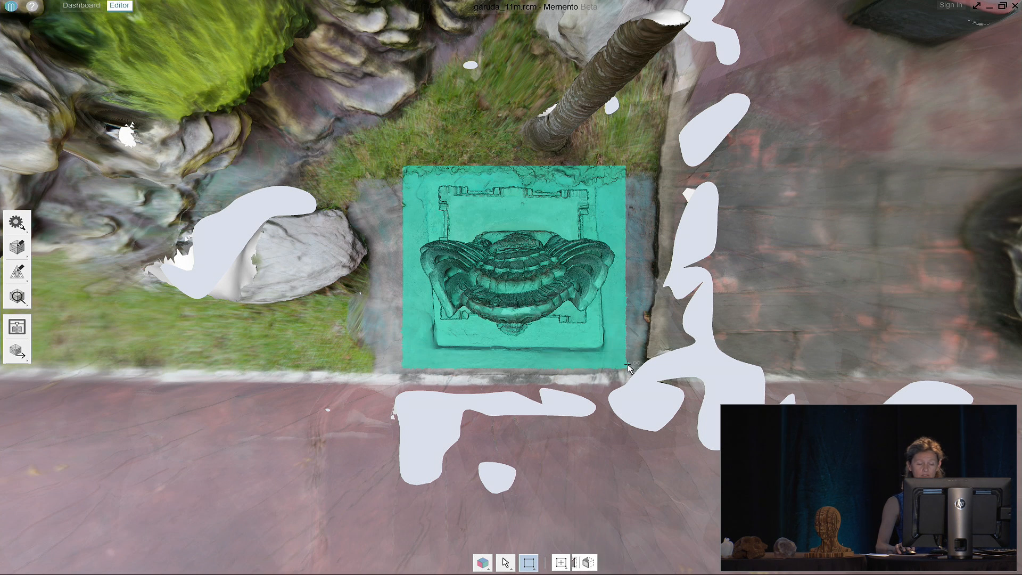
{"action": "mouse_move", "coordinate": [545, 326]}
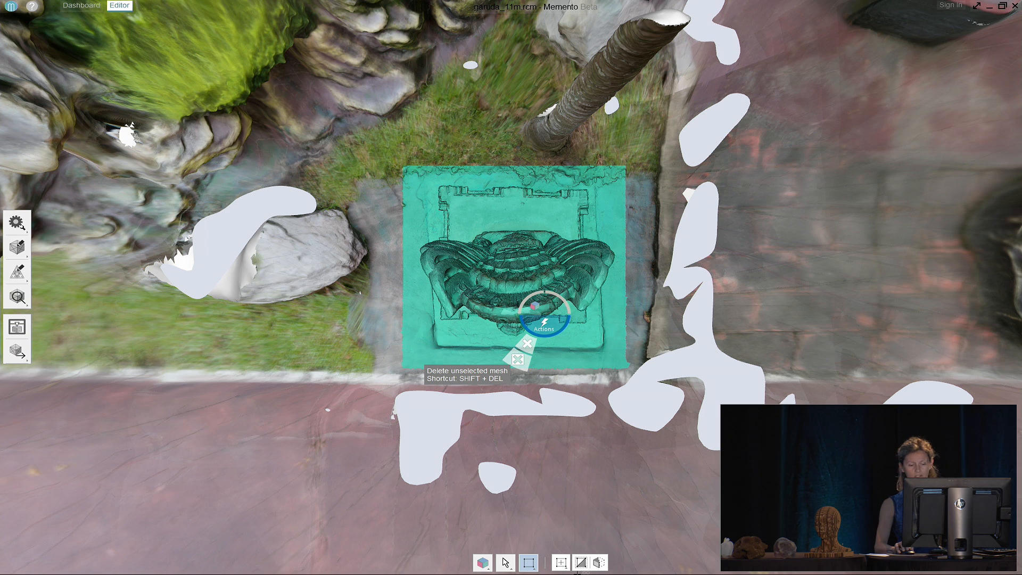
{"action": "left_click", "coordinate": [519, 359]}
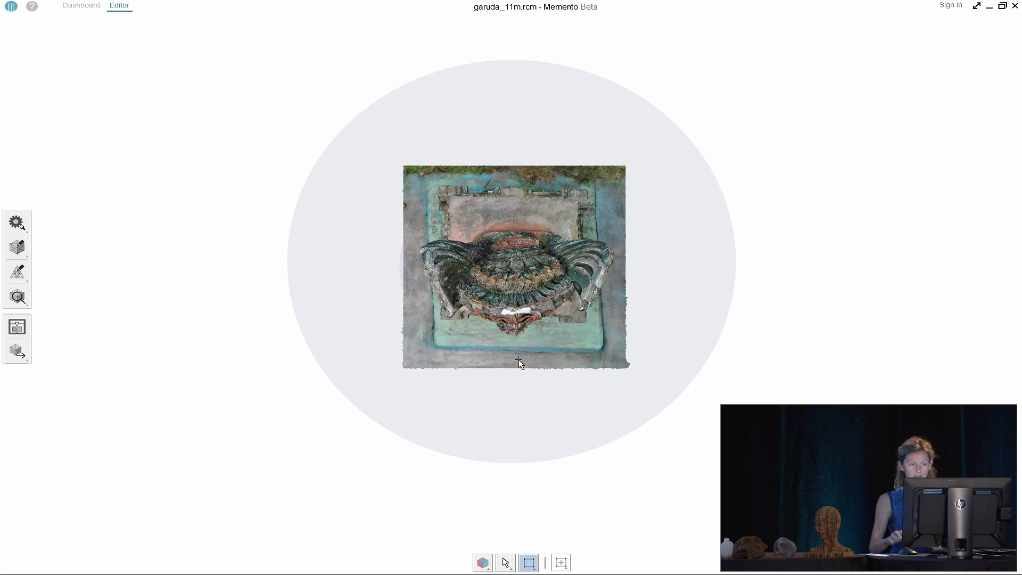
{"action": "left_click_drag", "start_coordinate": [612, 363], "coordinate": [602, 218]}
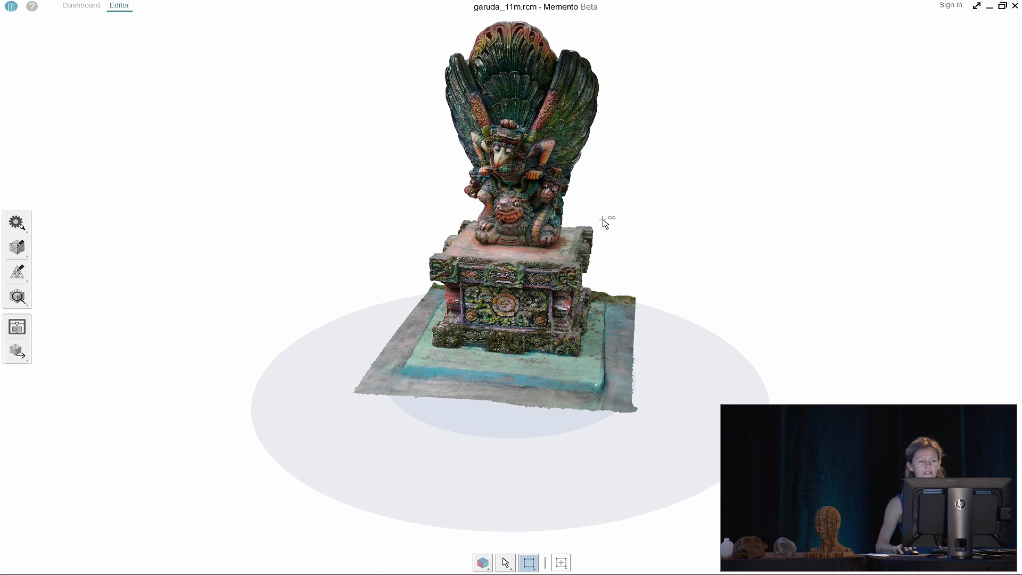
{"action": "left_click", "coordinate": [22, 224]}
{"action": "left_click", "coordinate": [48, 223]}
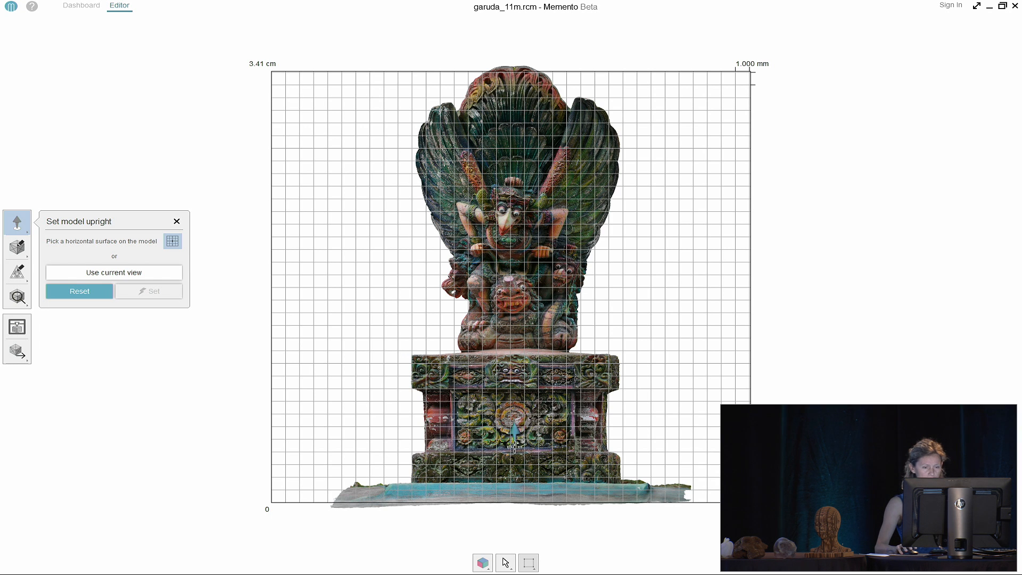
{"action": "left_click", "coordinate": [176, 222]}
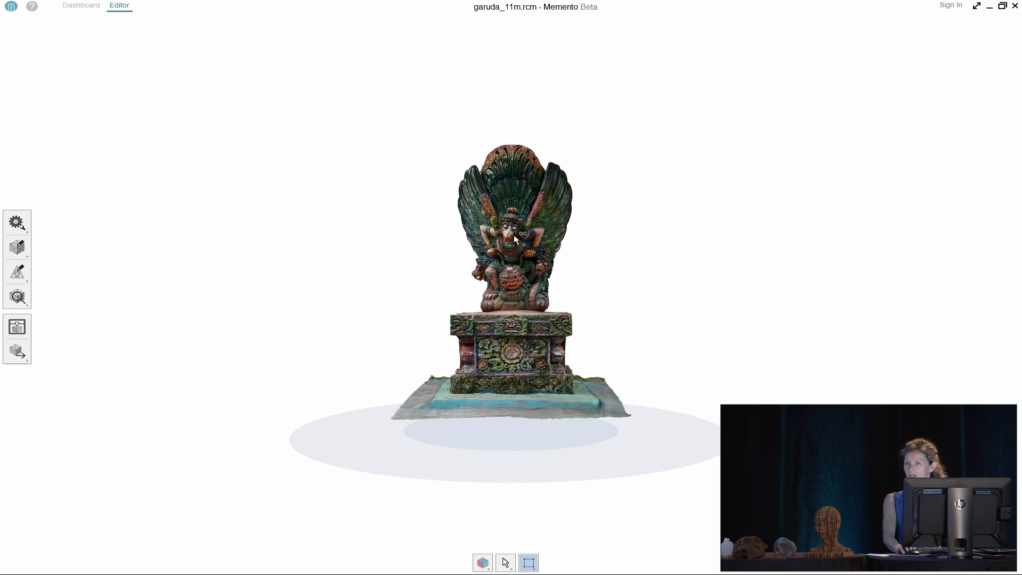
{"action": "scroll", "coordinate": [513, 235], "scroll_direction": "up", "scroll_amount": 8}
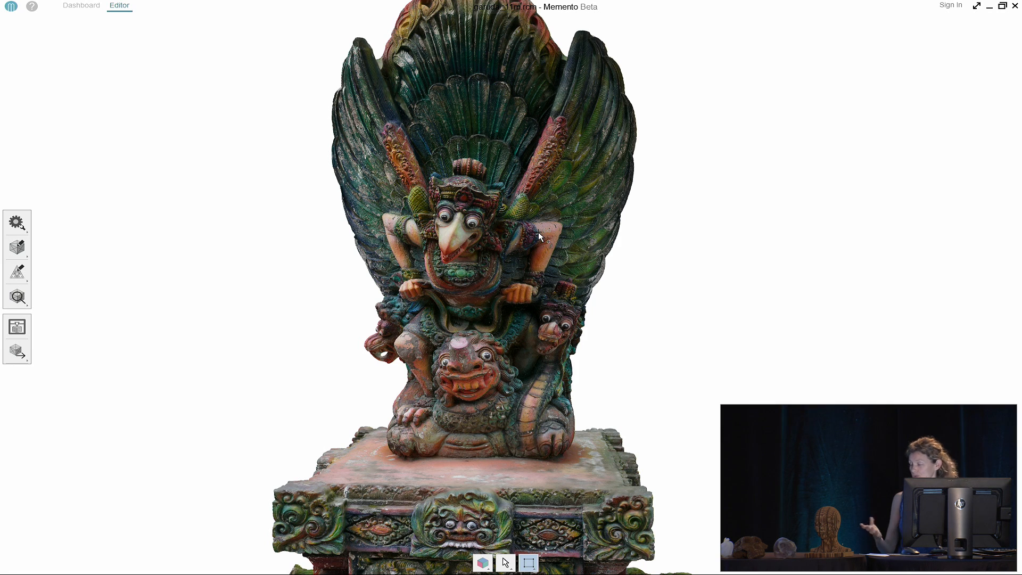
Use Set scale & units to make the two picked points on Garuda's face 10 cm apart
{"action": "left_click", "coordinate": [16, 223]}
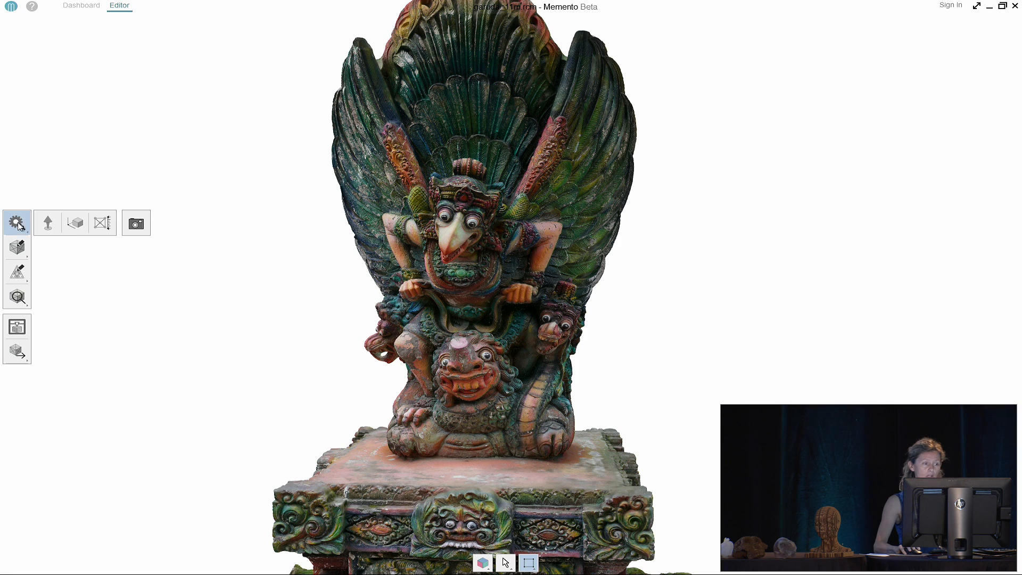
{"action": "left_click", "coordinate": [98, 229]}
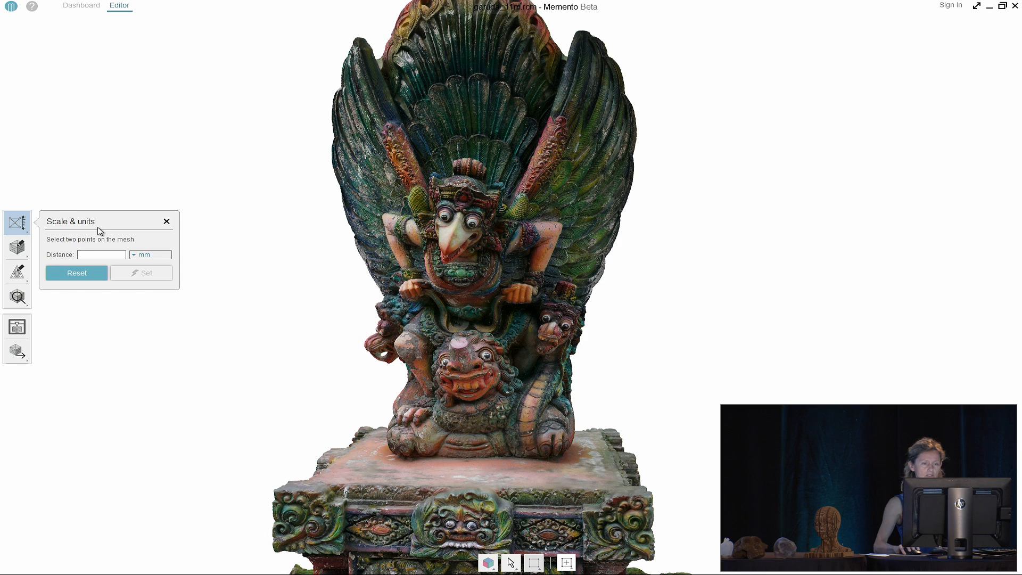
{"action": "scroll", "coordinate": [446, 241], "scroll_direction": "up", "scroll_amount": 3}
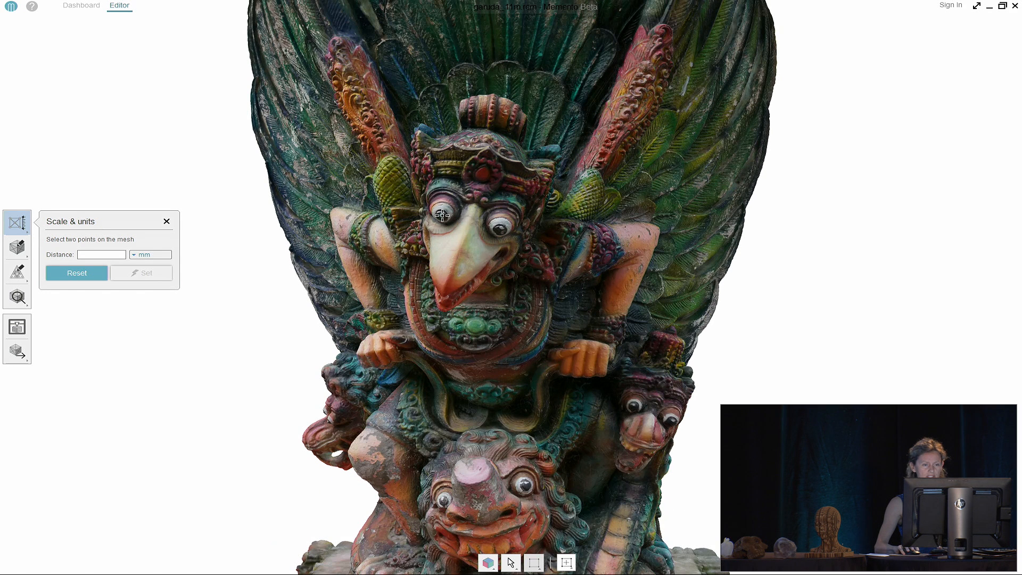
{"action": "left_click", "coordinate": [497, 230]}
{"action": "left_click_drag", "start_coordinate": [111, 254], "coordinate": [93, 254]}
{"action": "type", "text": "10"}
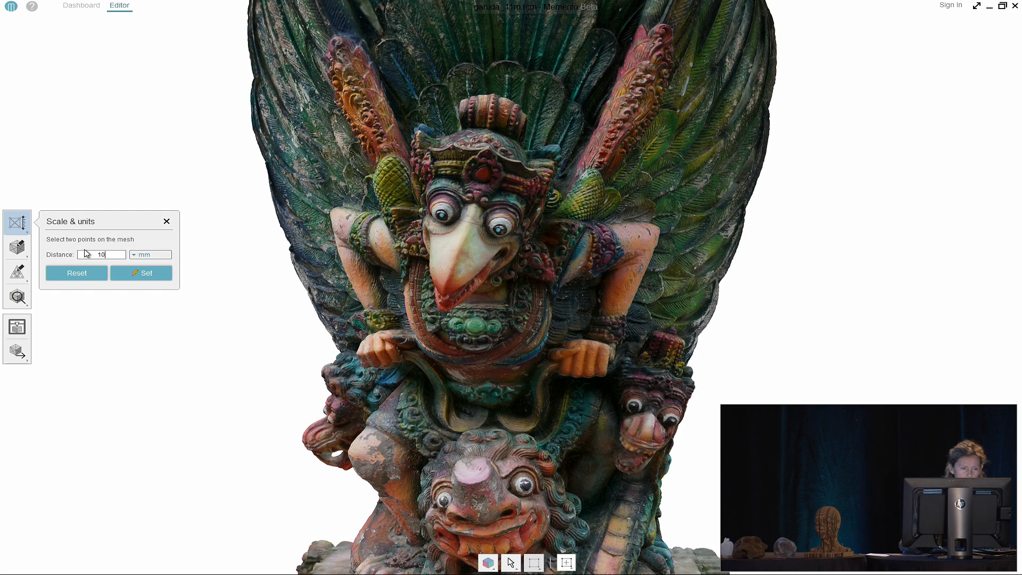
{"action": "left_click", "coordinate": [151, 254]}
{"action": "left_click", "coordinate": [152, 265]}
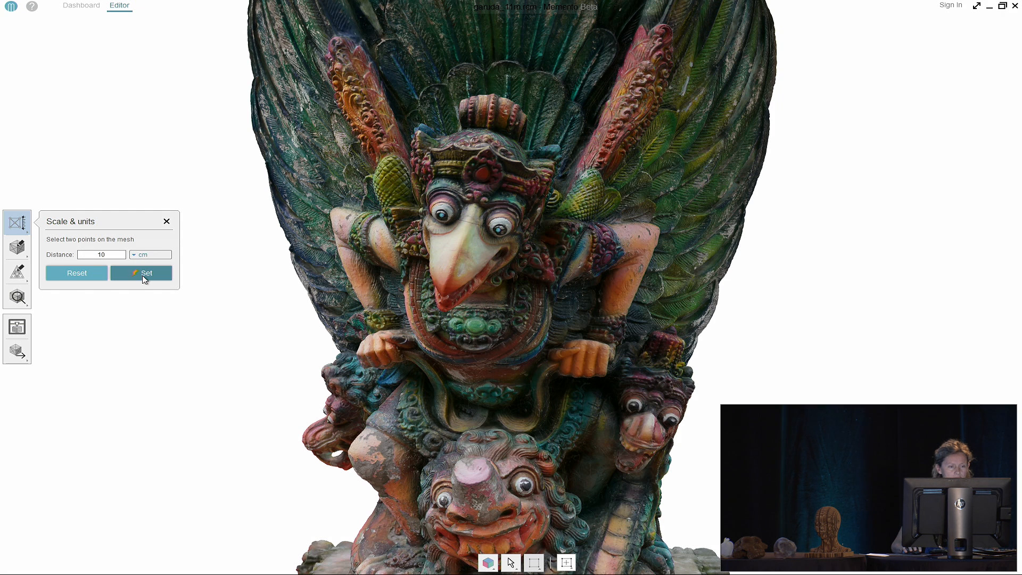
{"action": "left_click", "coordinate": [146, 273]}
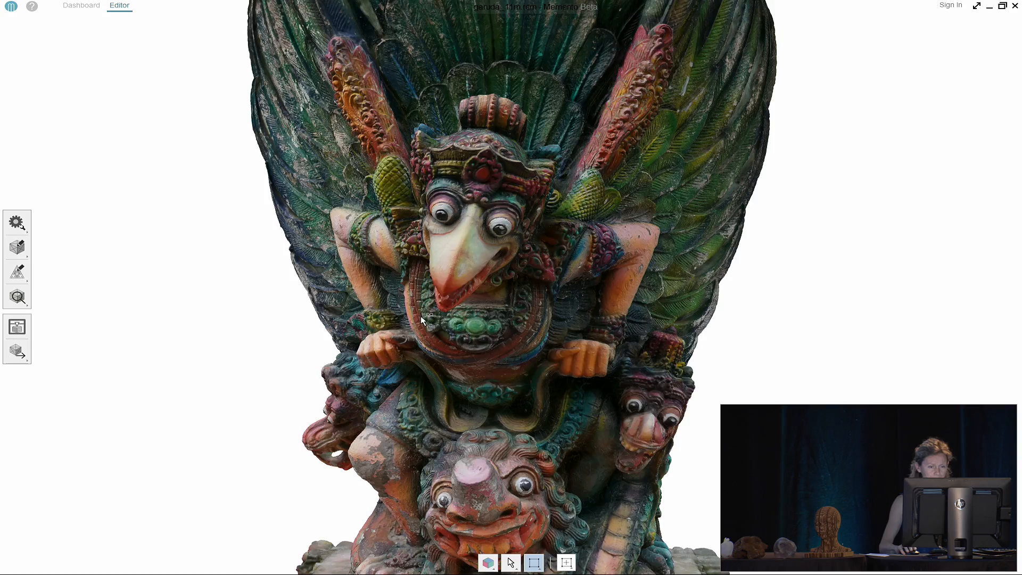
{"action": "scroll", "coordinate": [420, 315], "scroll_direction": "down", "scroll_amount": 5}
{"action": "left_click_drag", "start_coordinate": [423, 215], "coordinate": [474, 253]}
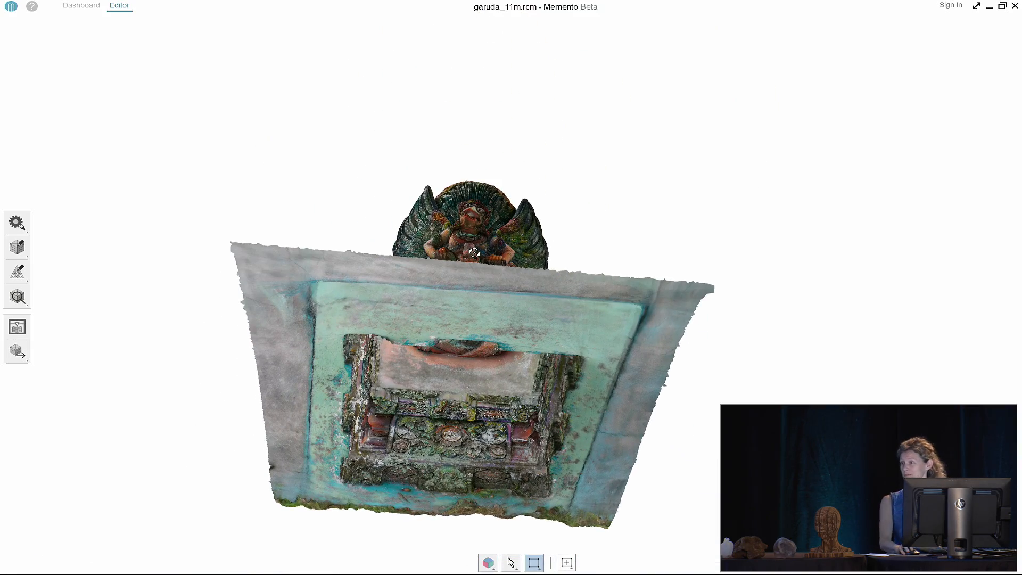
{"action": "left_click_drag", "start_coordinate": [475, 253], "coordinate": [390, 394]}
{"action": "middle_click_drag", "start_coordinate": [404, 375], "coordinate": [392, 336]}
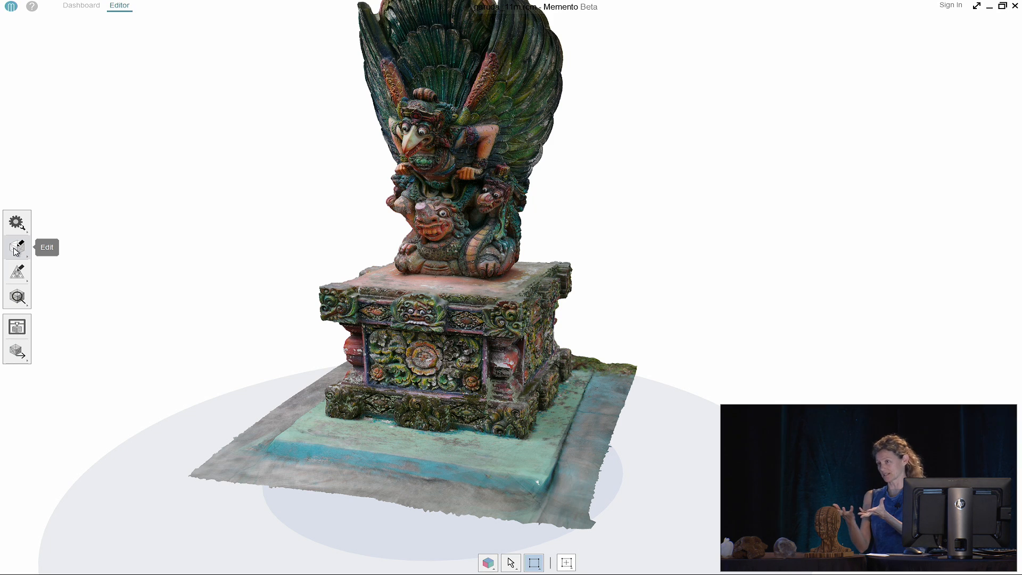
{"action": "left_click", "coordinate": [16, 250]}
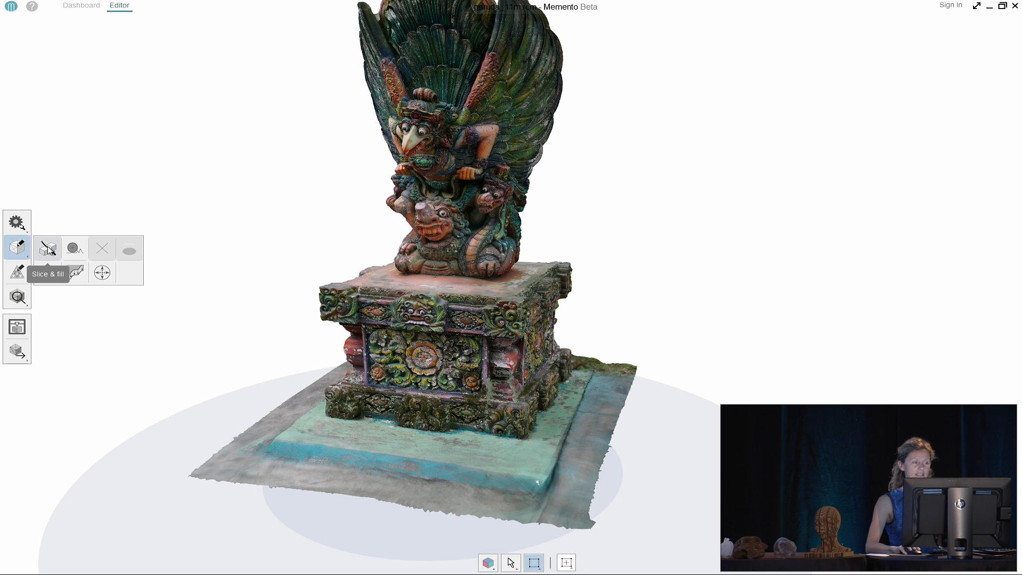
Start a Slice & fill with the grid hidden and drag the plane level around the base
{"action": "left_click", "coordinate": [48, 250]}
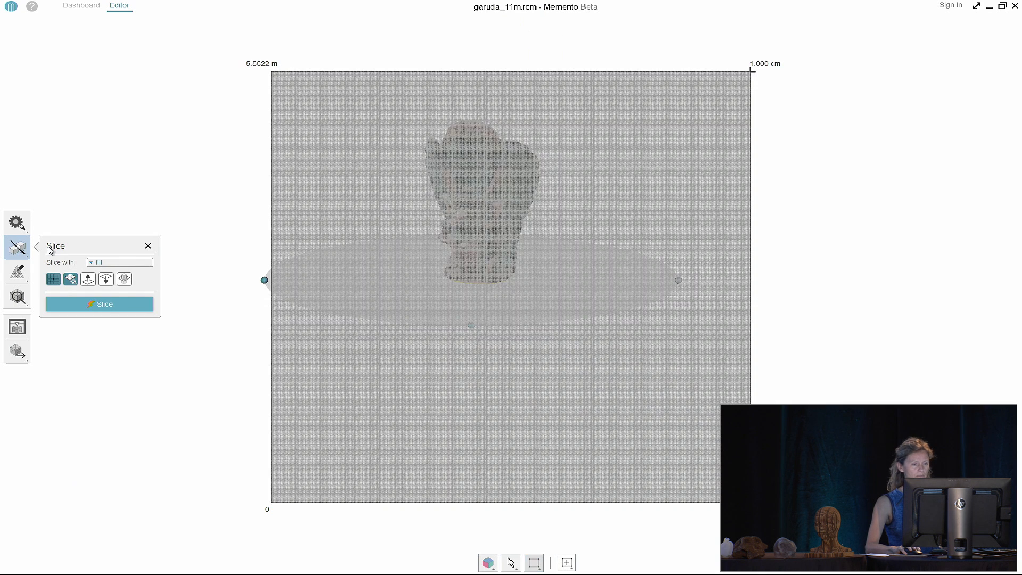
{"action": "left_click", "coordinate": [56, 280]}
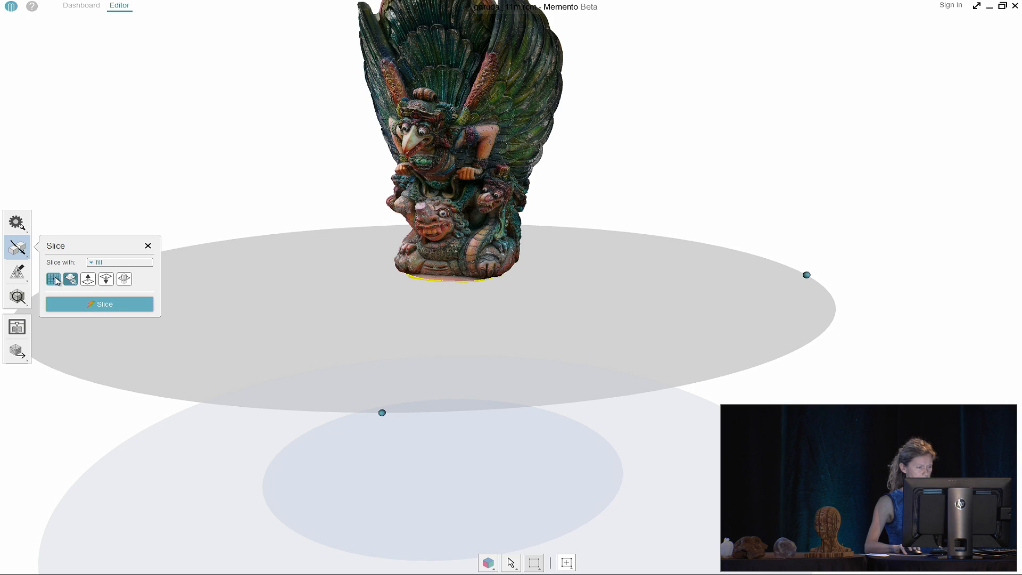
{"action": "left_click", "coordinate": [106, 279]}
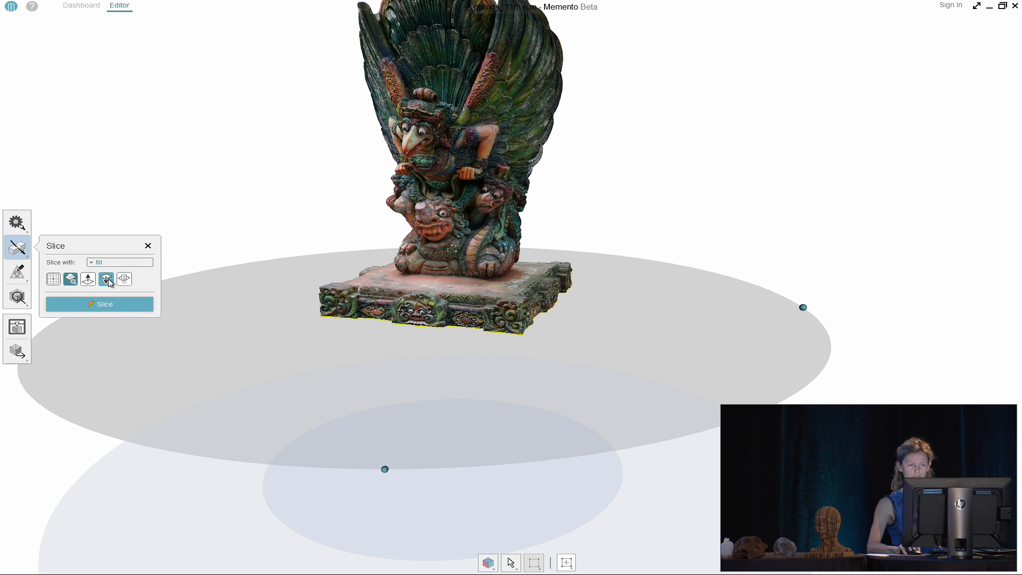
{"action": "left_click", "coordinate": [108, 280]}
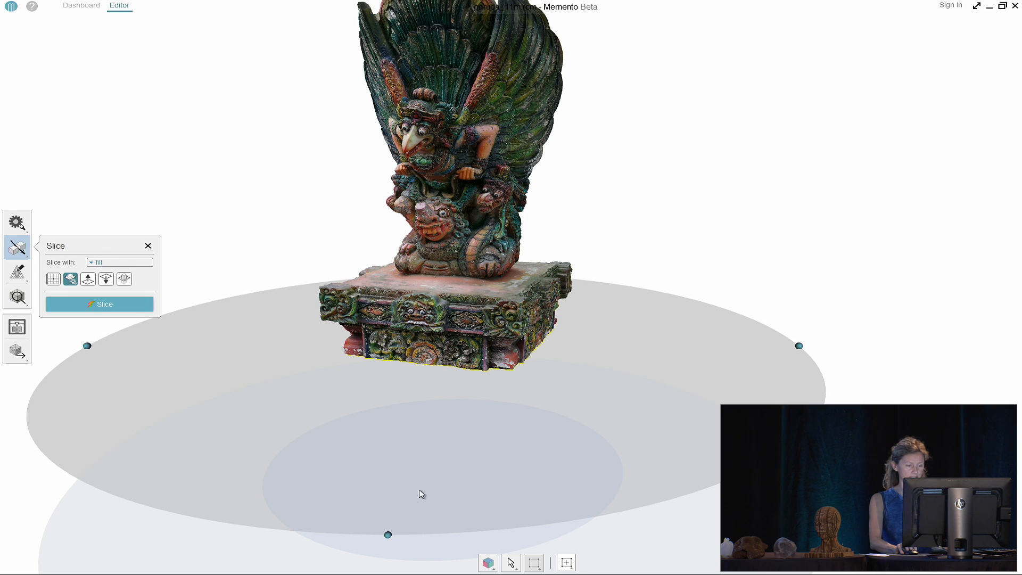
{"action": "left_click_drag", "start_coordinate": [388, 534], "coordinate": [421, 452]}
{"action": "left_click_drag", "start_coordinate": [439, 400], "coordinate": [481, 291]}
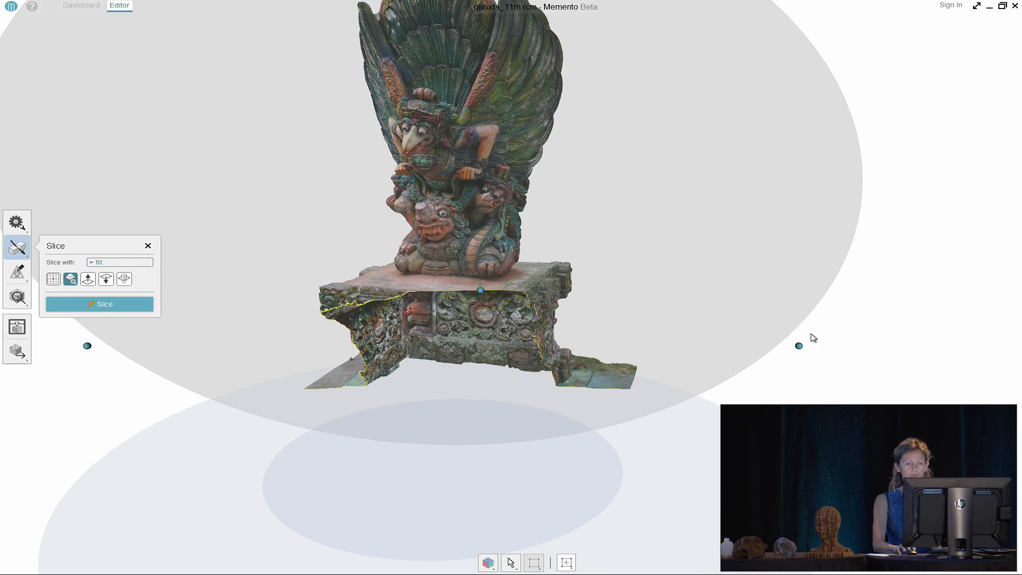
{"action": "left_click_drag", "start_coordinate": [799, 346], "coordinate": [543, 266]}
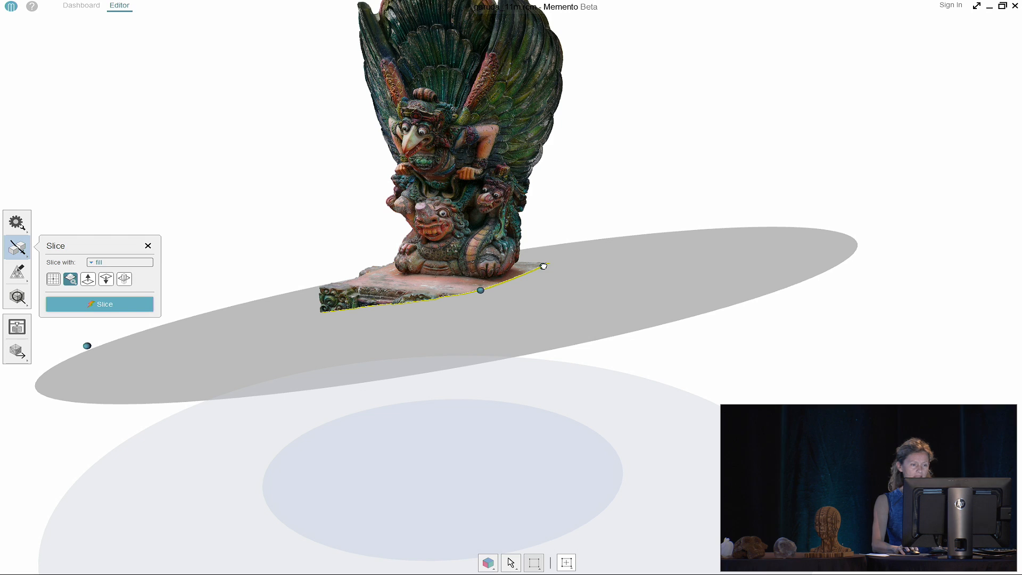
{"action": "left_click_drag", "start_coordinate": [96, 344], "coordinate": [370, 283]}
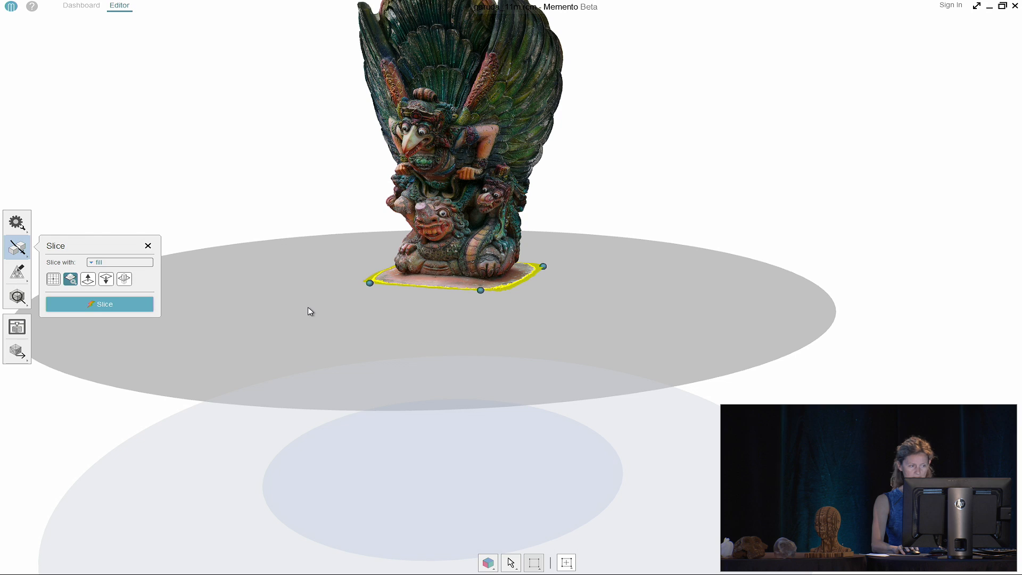
Lower the slice plane just beneath the plinth, keeping the statue on the kept side
{"action": "left_click", "coordinate": [105, 280]}
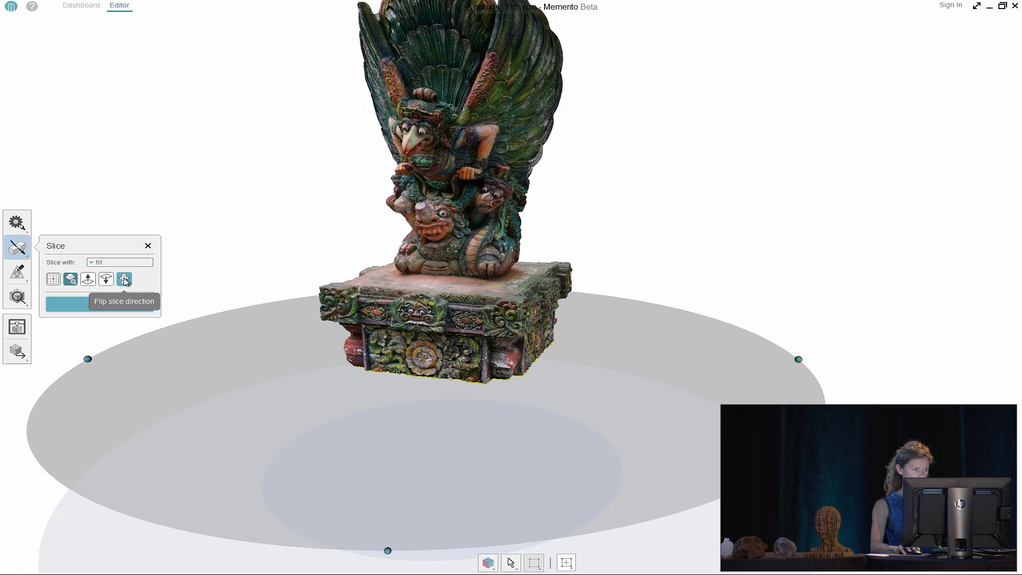
{"action": "left_click", "coordinate": [125, 281]}
{"action": "left_click", "coordinate": [107, 281]}
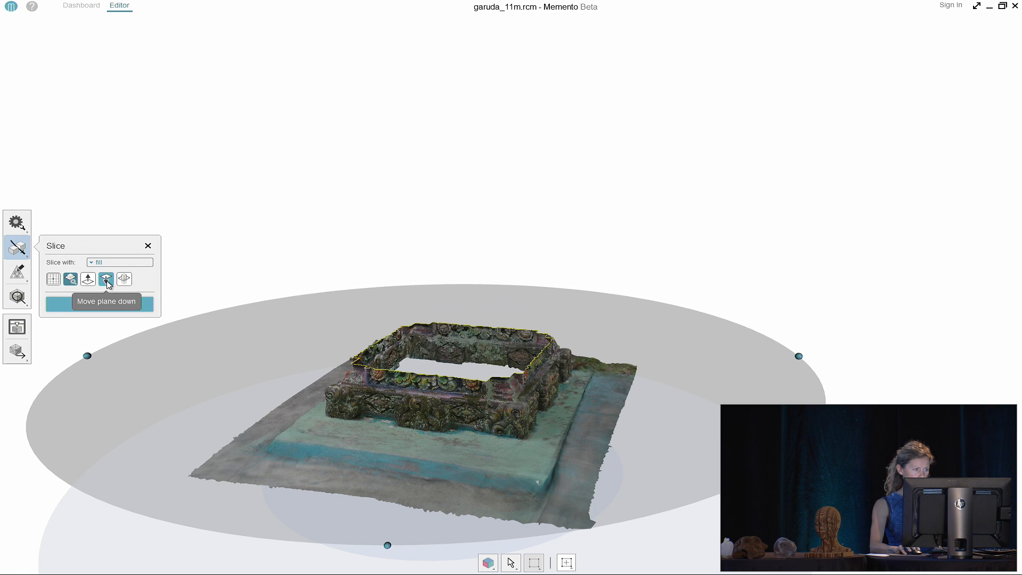
{"action": "left_click", "coordinate": [124, 279]}
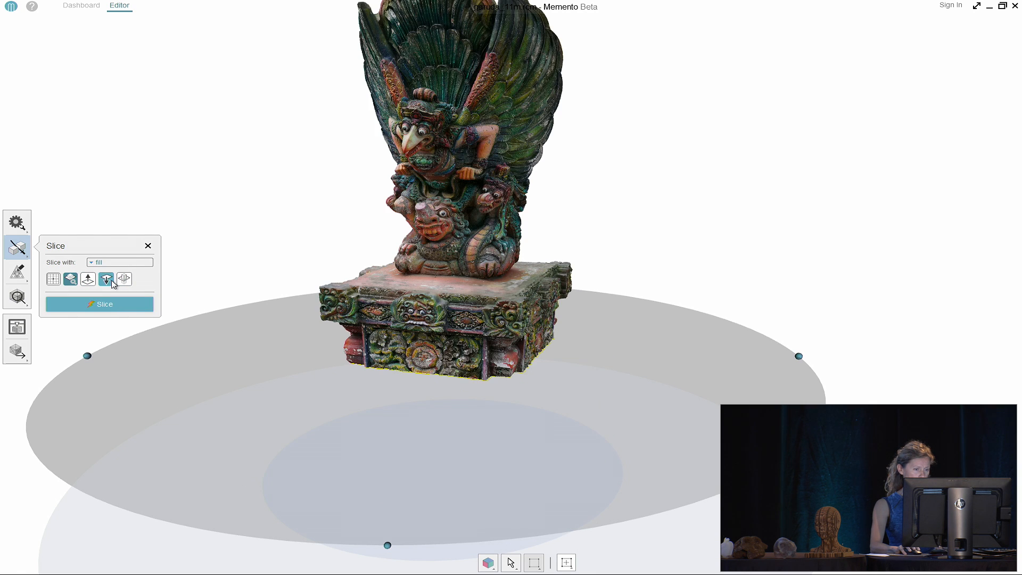
{"action": "left_click", "coordinate": [112, 282]}
{"action": "left_click", "coordinate": [113, 282]}
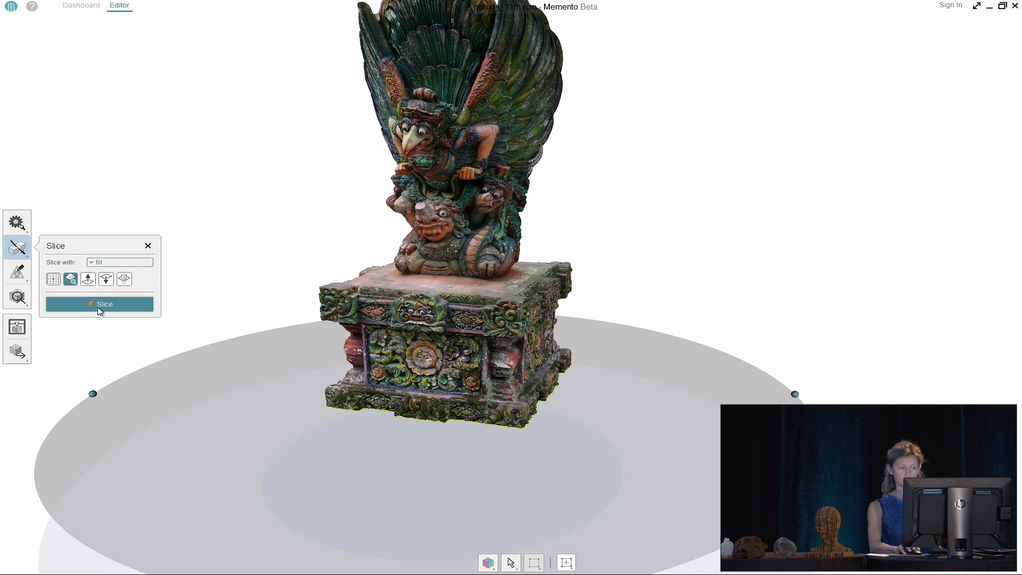
Apply the slice, then inspect the flat cut base from below and zoom toward Garuda's face
{"action": "left_click", "coordinate": [100, 305]}
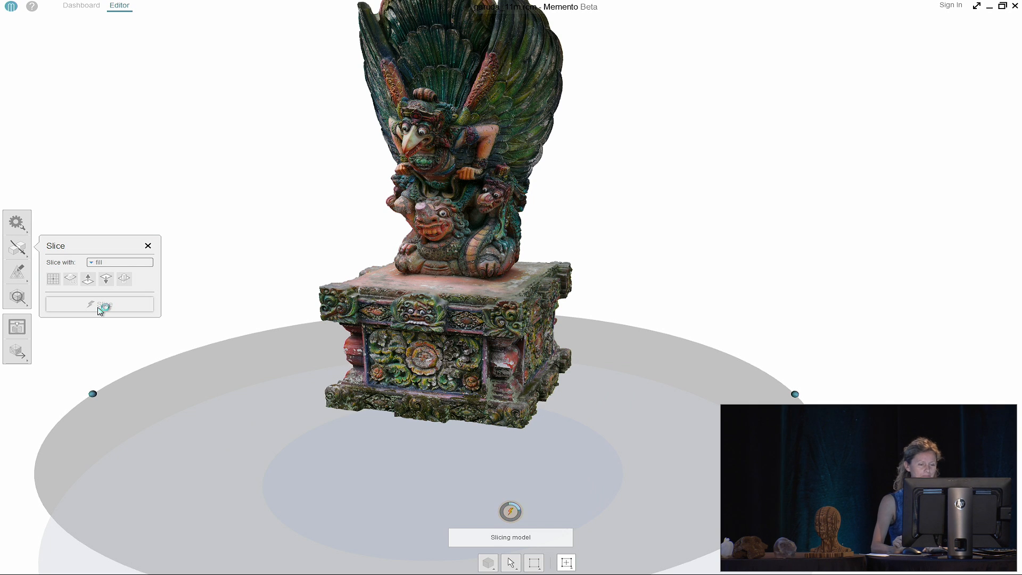
{"action": "middle_click_drag", "start_coordinate": [335, 348], "coordinate": [512, 237]}
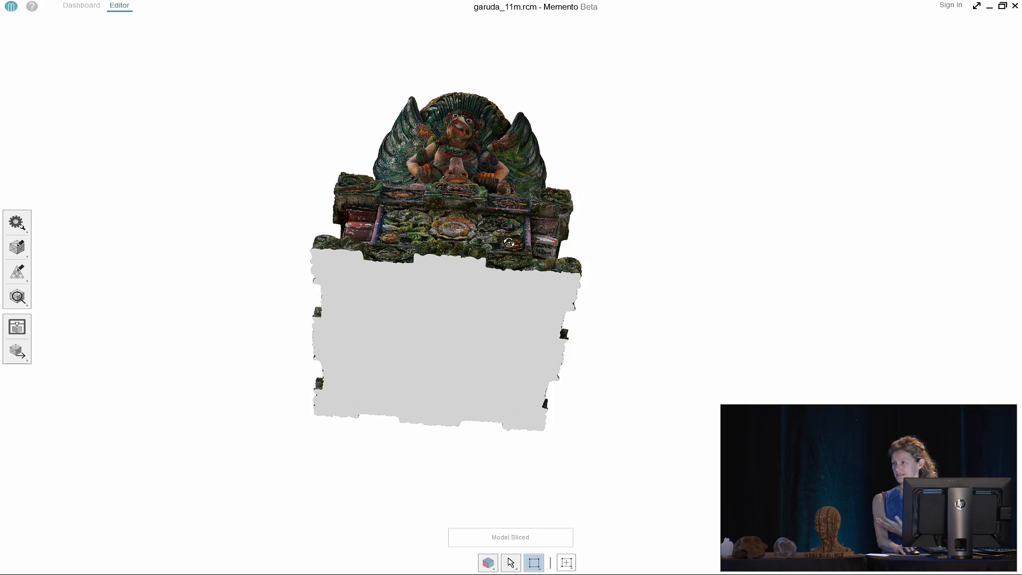
{"action": "middle_click_drag", "start_coordinate": [512, 237], "coordinate": [379, 378]}
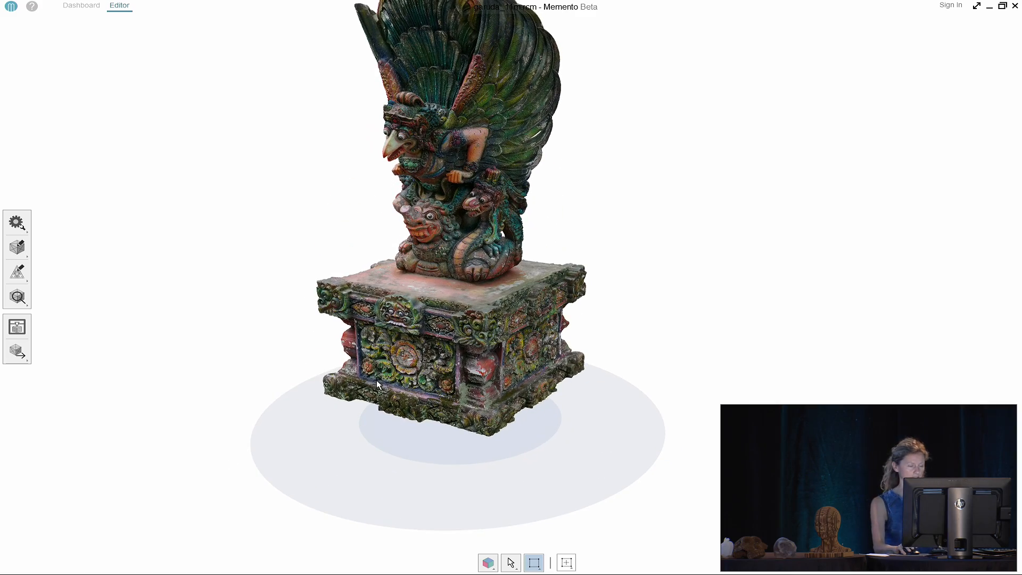
{"action": "middle_click_drag", "start_coordinate": [408, 223], "coordinate": [461, 332]}
{"action": "scroll", "coordinate": [432, 294], "scroll_direction": "up", "scroll_amount": 6}
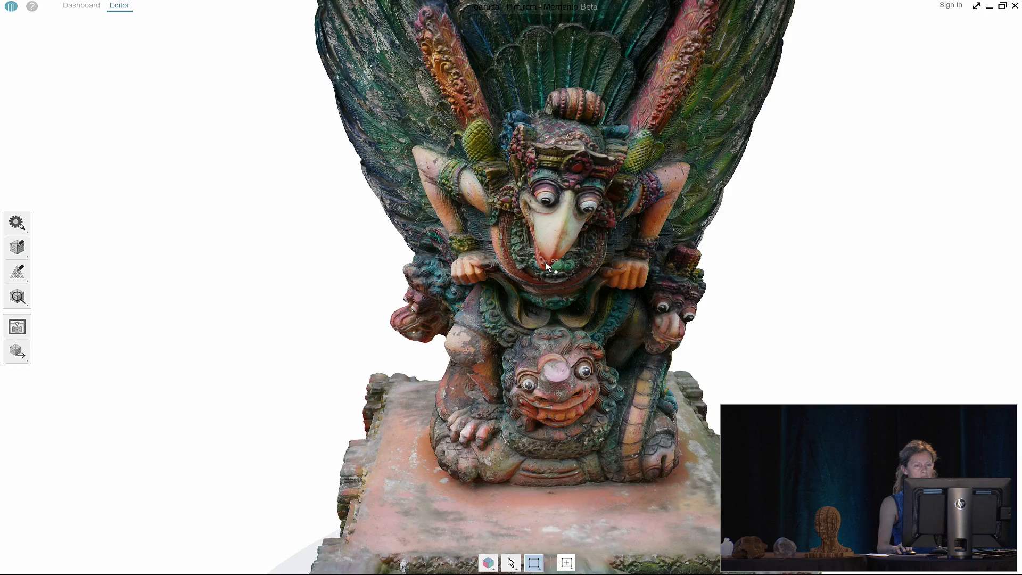
{"action": "scroll", "coordinate": [465, 330], "scroll_direction": "up", "scroll_amount": 5}
{"action": "scroll", "coordinate": [470, 322], "scroll_direction": "down", "scroll_amount": 2}
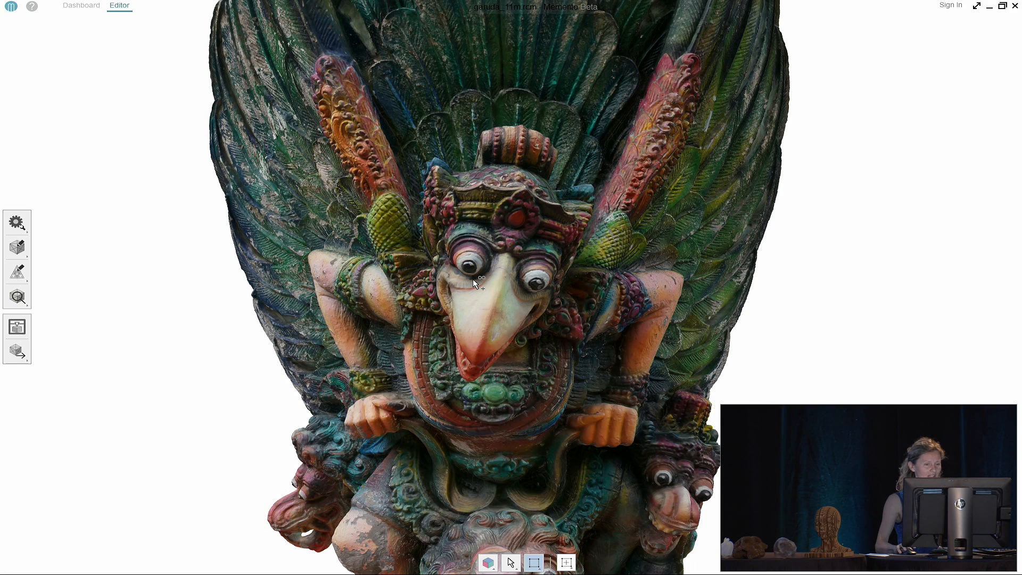
Check the mesh report showing 7,511,370 faces, then close it
{"action": "right_click", "coordinate": [207, 289]}
{"action": "left_click", "coordinate": [125, 304]}
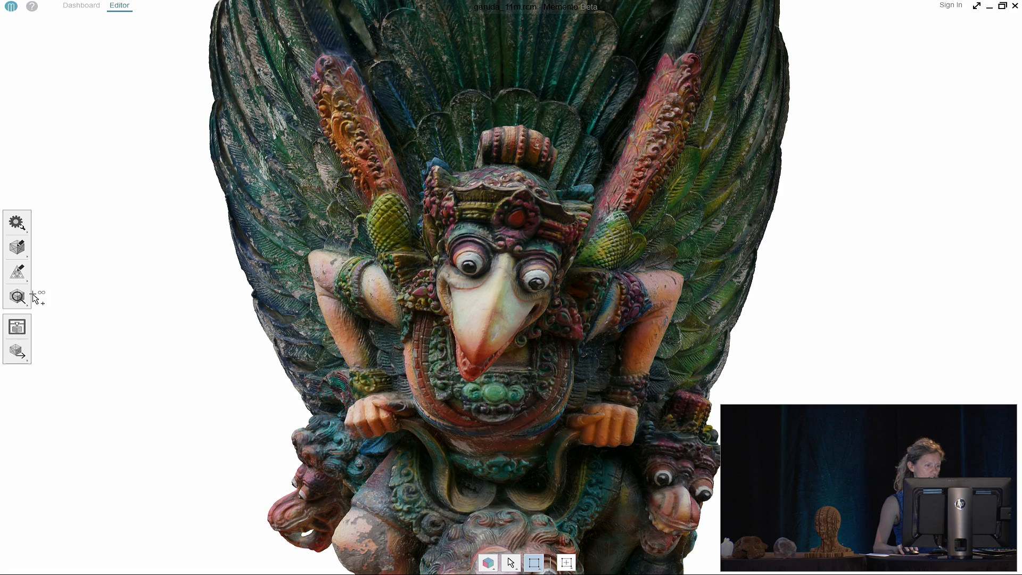
{"action": "mouse_move", "coordinate": [32, 297]}
{"action": "left_click", "coordinate": [102, 296]}
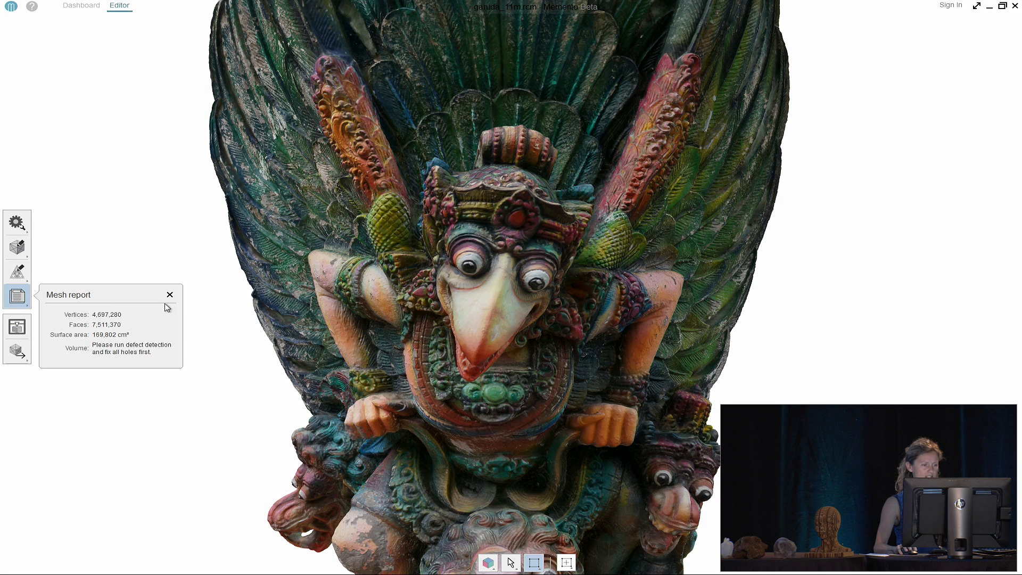
{"action": "left_click", "coordinate": [170, 295]}
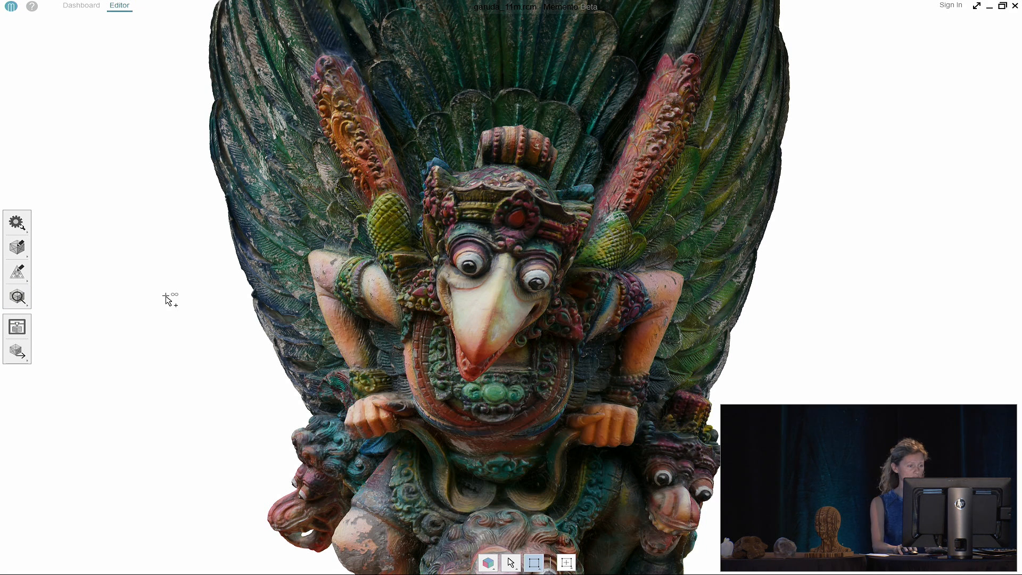
Switch the Garuda model's display to a grey wireframe mesh
{"action": "right_click", "coordinate": [151, 302]}
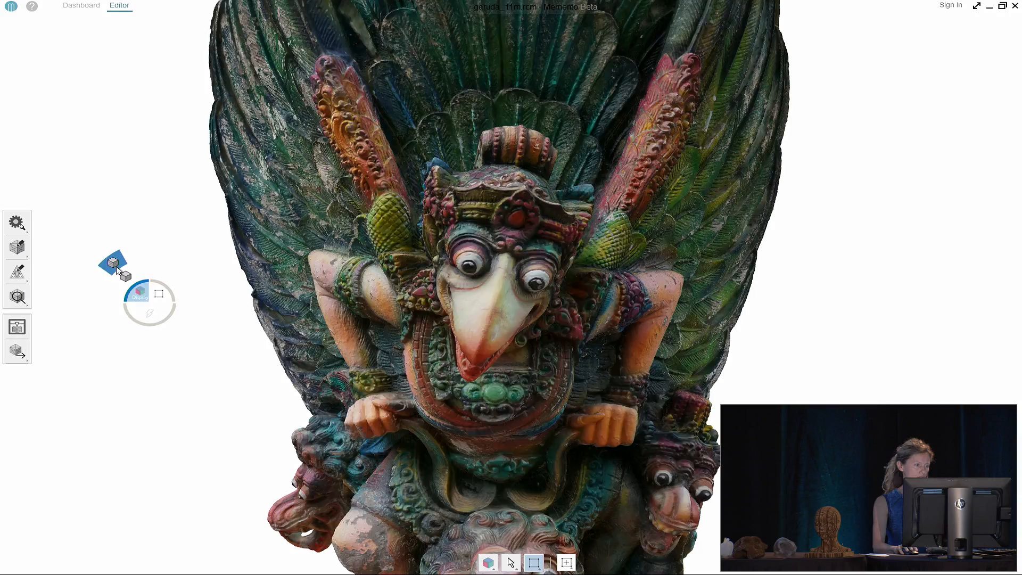
{"action": "left_click", "coordinate": [113, 263]}
{"action": "scroll", "coordinate": [388, 279], "scroll_direction": "up", "scroll_amount": 3}
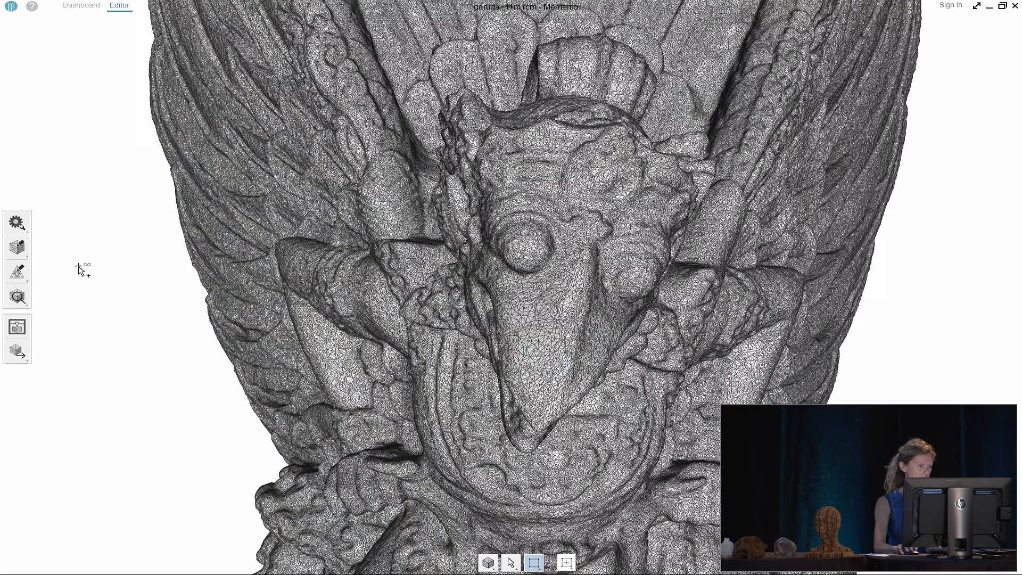
{"action": "left_click", "coordinate": [17, 272]}
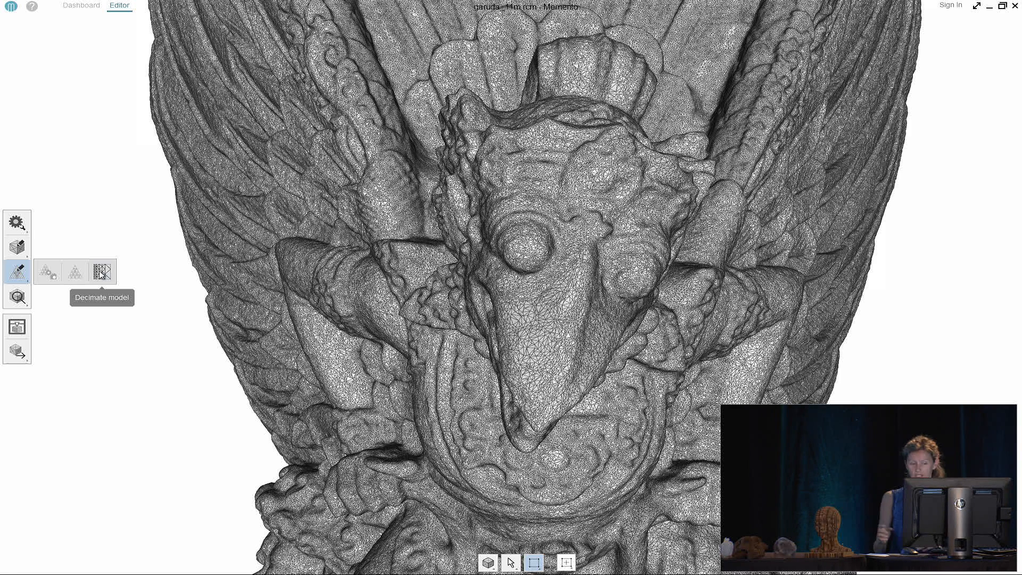
Decimate the model to a 3,455,230-face target, a 54% reduction
{"action": "left_click", "coordinate": [101, 273]}
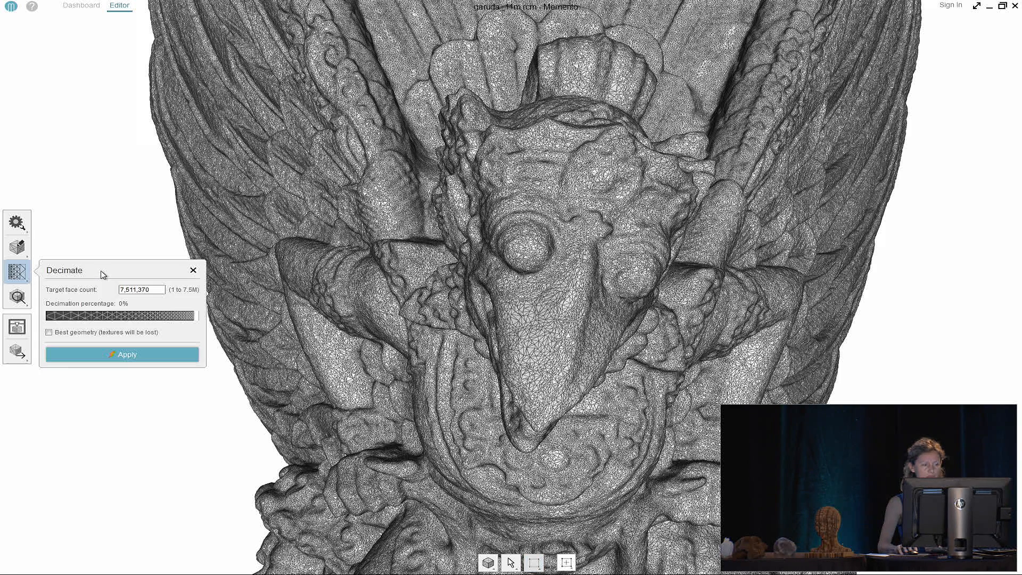
{"action": "left_click_drag", "start_coordinate": [194, 319], "coordinate": [117, 321]}
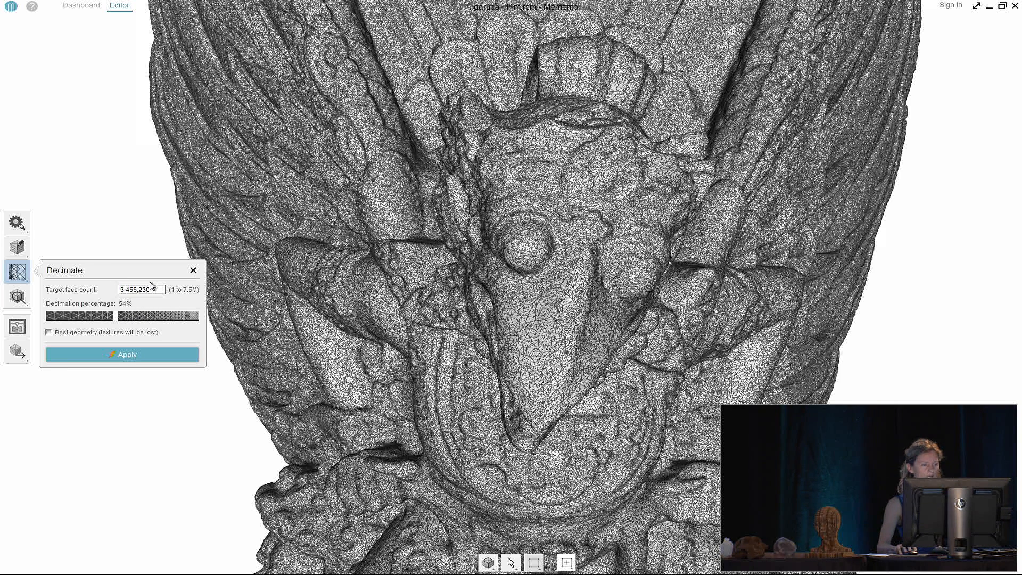
{"action": "left_click", "coordinate": [126, 355]}
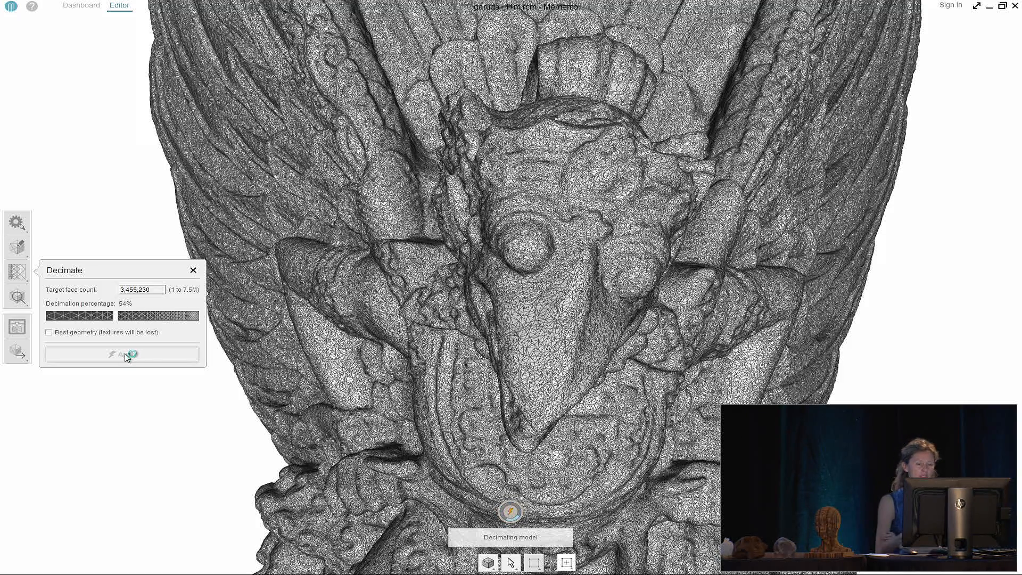
Orbit around the statue to inspect the decimated wireframe from several angles
{"action": "scroll", "coordinate": [462, 313], "scroll_direction": "down", "scroll_amount": 3}
{"action": "mouse_move", "coordinate": [478, 342]}
{"action": "right_mouse_down"}
{"action": "mouse_move", "coordinate": [407, 336]}
{"action": "mouse_move", "coordinate": [475, 337]}
{"action": "mouse_move", "coordinate": [486, 319]}
{"action": "right_mouse_up"}
{"action": "scroll", "coordinate": [487, 321], "scroll_direction": "up", "scroll_amount": 3}
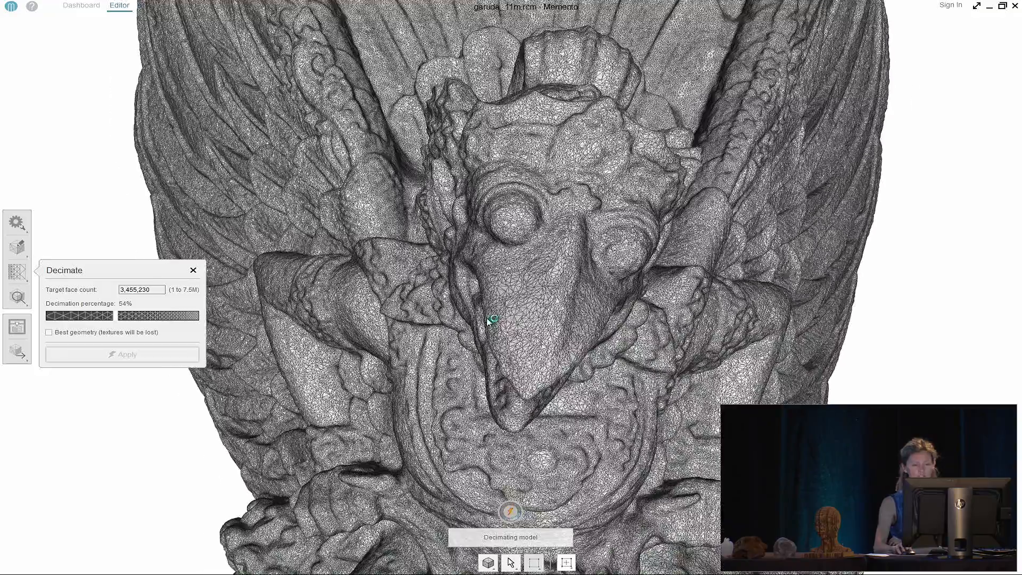
{"action": "scroll", "coordinate": [483, 313], "scroll_direction": "down", "scroll_amount": 1}
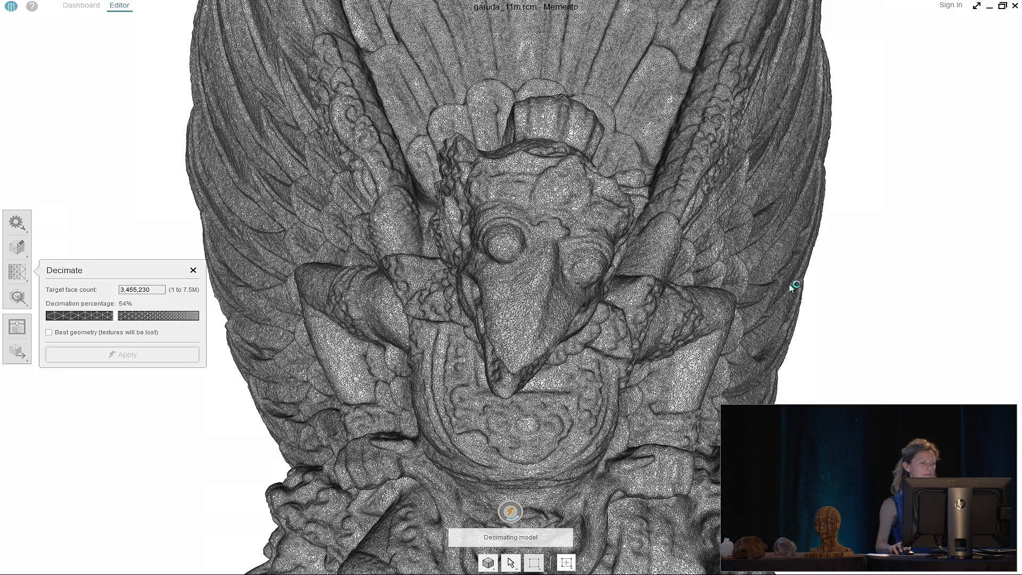
{"action": "scroll", "coordinate": [661, 306], "scroll_direction": "down", "scroll_amount": 5}
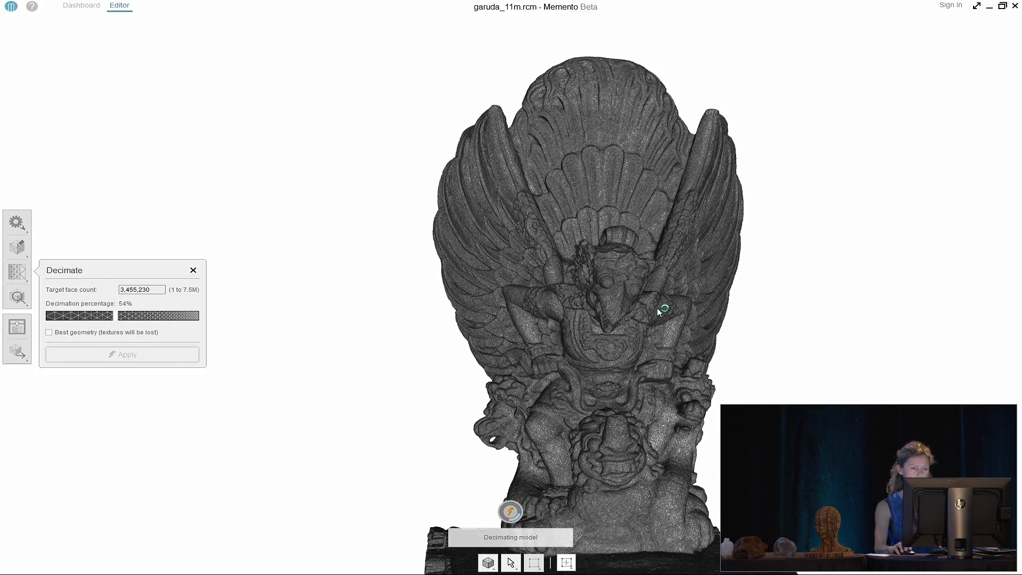
{"action": "scroll", "coordinate": [558, 206], "scroll_direction": "down", "scroll_amount": 3}
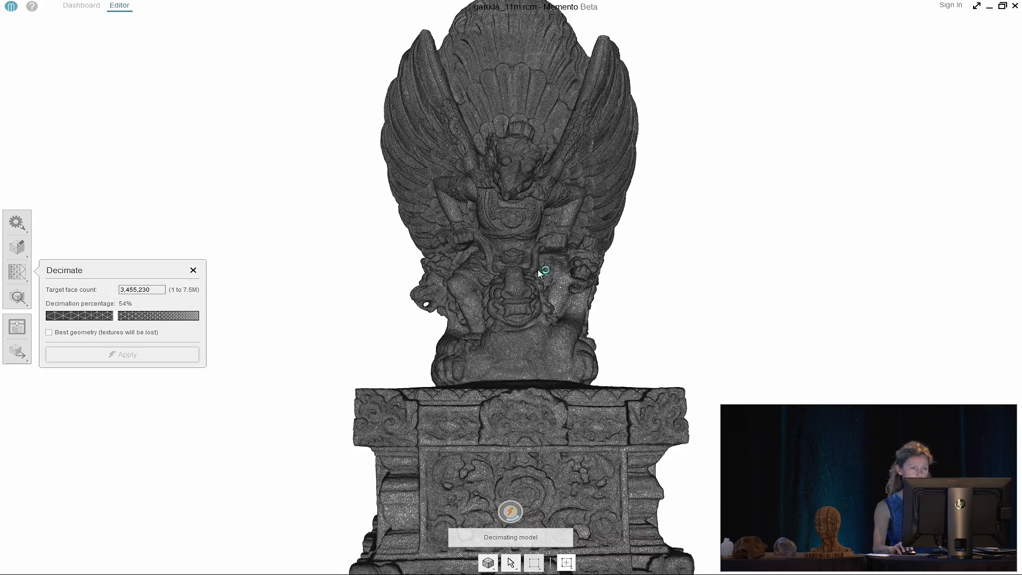
{"action": "scroll", "coordinate": [539, 271], "scroll_direction": "down", "scroll_amount": 2}
{"action": "left_click_drag", "start_coordinate": [557, 308], "coordinate": [364, 343]}
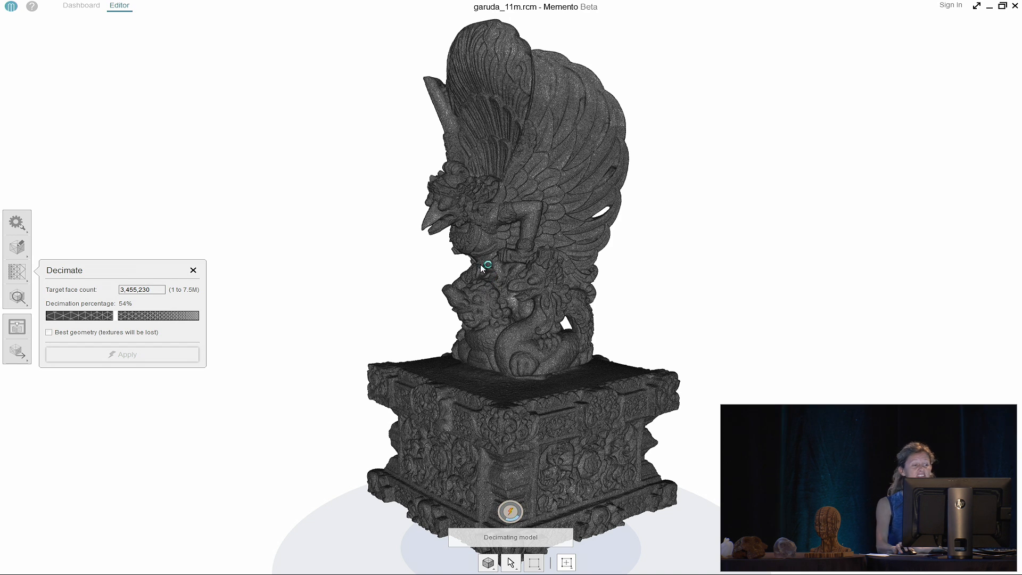
{"action": "left_click_drag", "start_coordinate": [493, 249], "coordinate": [509, 225]}
{"action": "scroll", "coordinate": [511, 228], "scroll_direction": "up", "scroll_amount": 5}
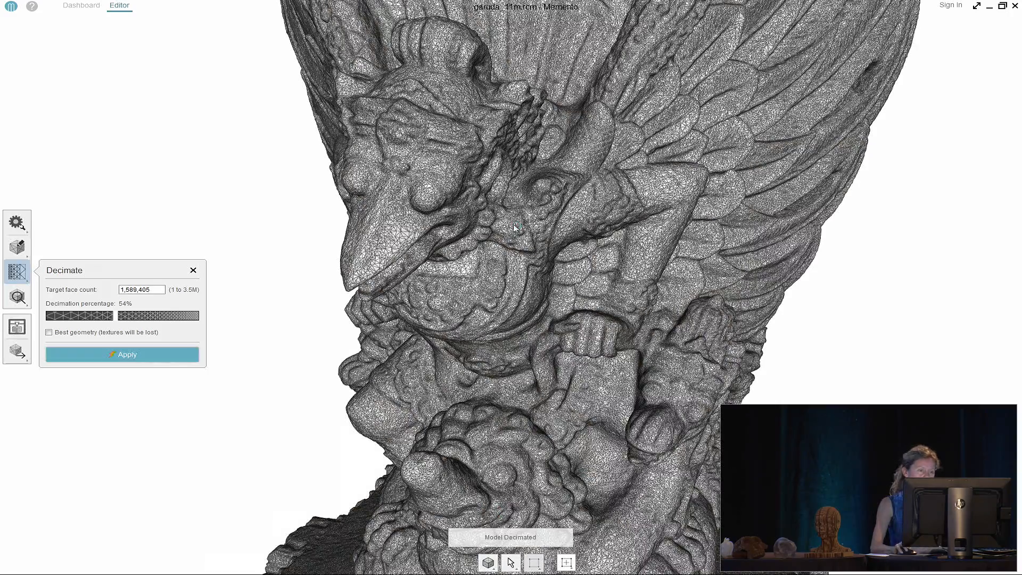
{"action": "scroll", "coordinate": [501, 235], "scroll_direction": "up", "scroll_amount": 3}
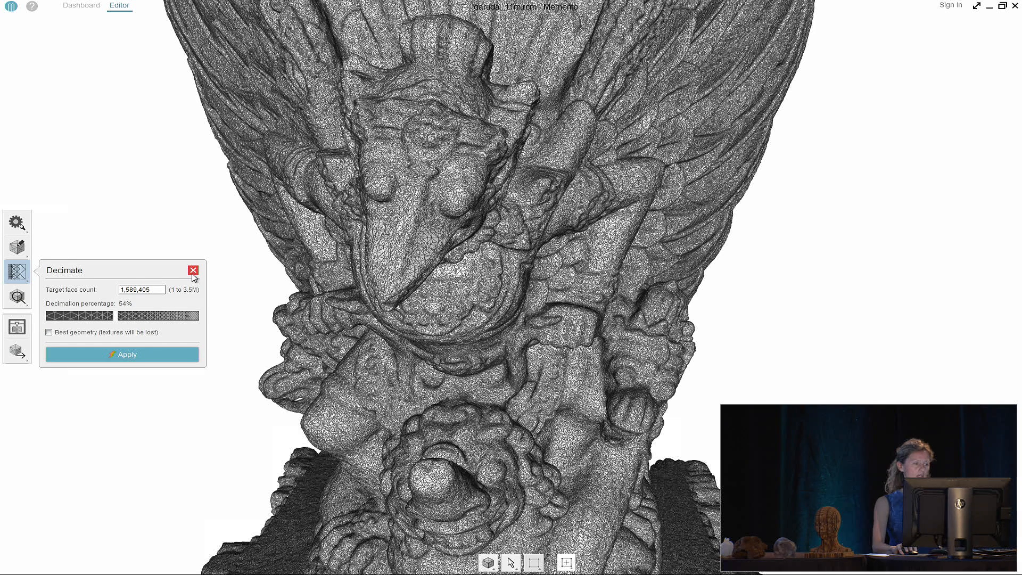
Close the Decimate panel and view the lighter mesh from a new angle
{"action": "left_click", "coordinate": [193, 271]}
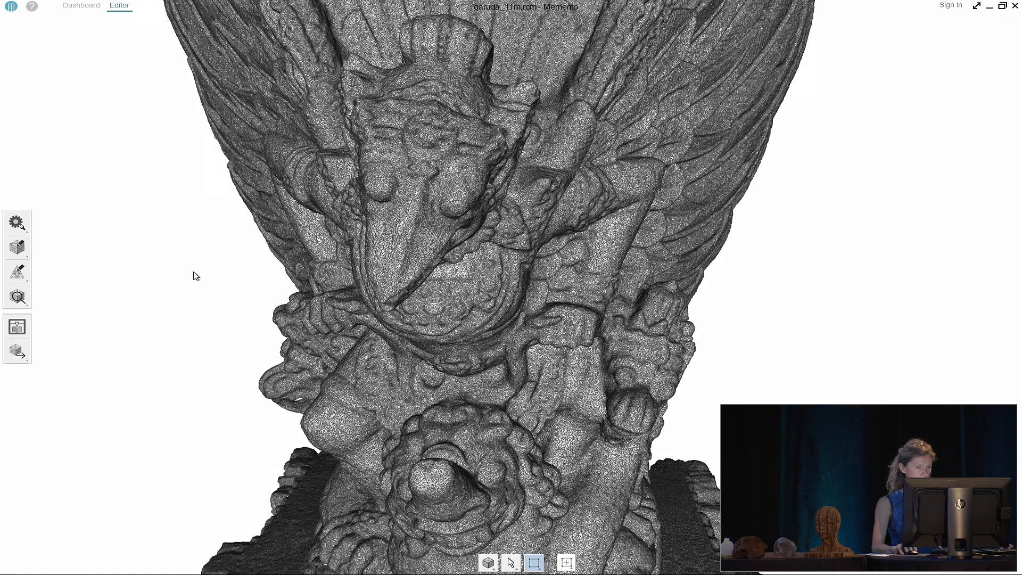
{"action": "scroll", "coordinate": [196, 275], "scroll_direction": "down", "scroll_amount": 5}
{"action": "left_click_drag", "start_coordinate": [196, 275], "coordinate": [220, 295]}
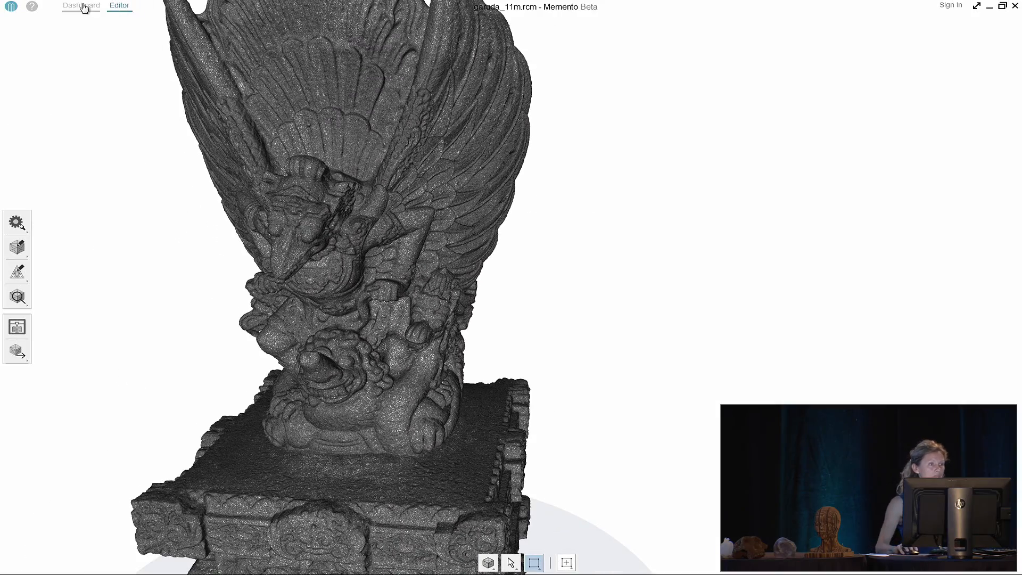
Open C_Horse_T-best.rcm from the Dashboard, discarding the Garuda changes without saving
{"action": "left_click", "coordinate": [81, 6]}
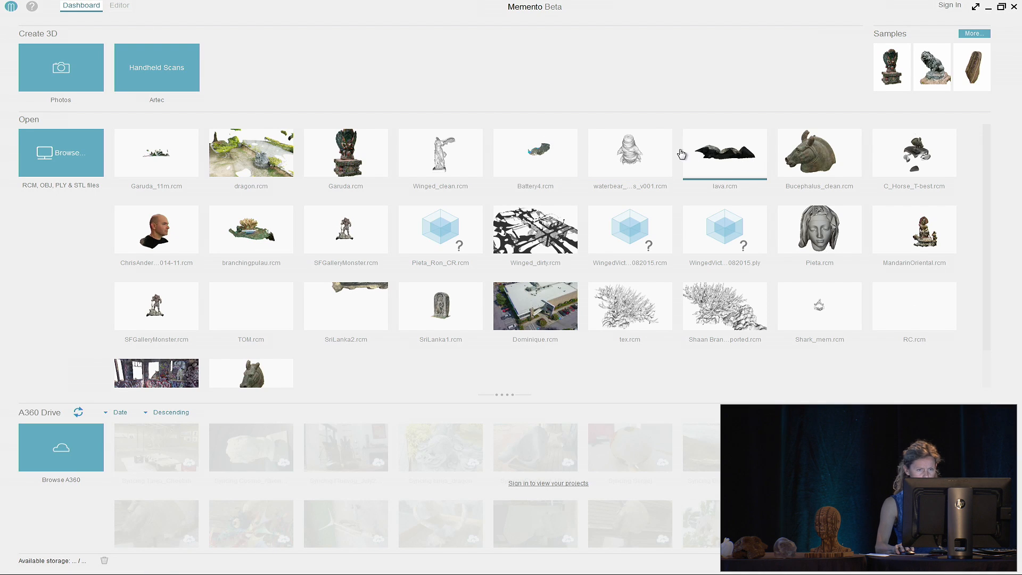
{"action": "left_click", "coordinate": [914, 154]}
{"action": "left_click", "coordinate": [499, 326]}
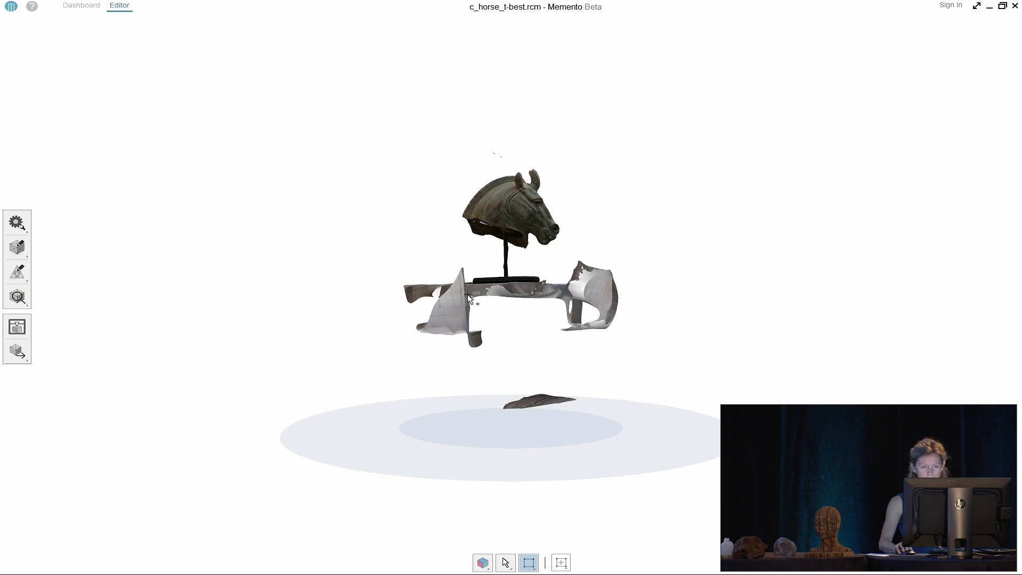
{"action": "scroll", "coordinate": [467, 259], "scroll_direction": "up", "scroll_amount": 3}
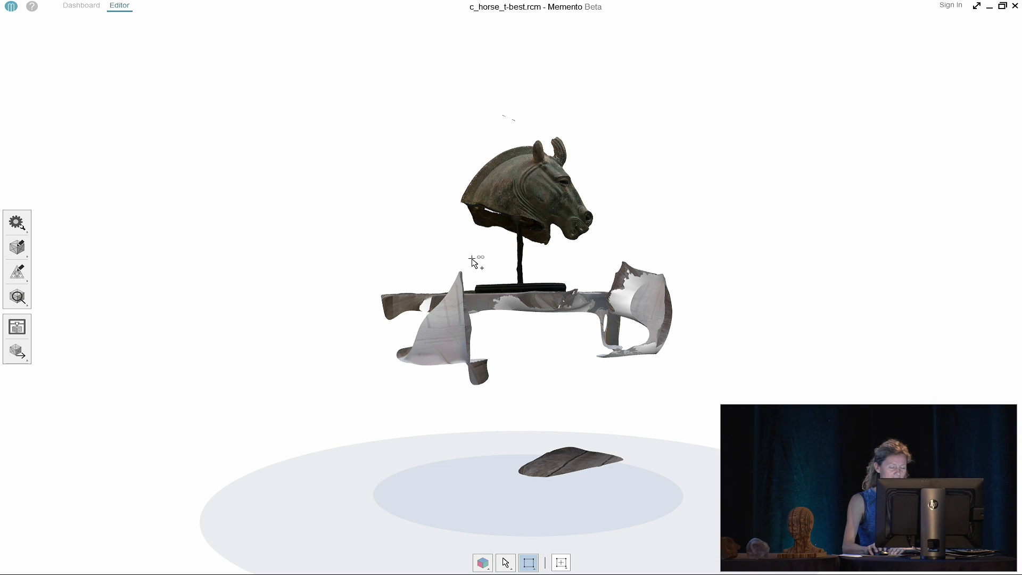
Lasso-select and delete the base and stand pieces below the horse head
{"action": "left_click", "coordinate": [530, 563]}
{"action": "left_click", "coordinate": [529, 525]}
{"action": "mouse_move", "coordinate": [352, 409]}
{"action": "left_mouse_down"}
{"action": "mouse_move", "coordinate": [394, 244]}
{"action": "mouse_move", "coordinate": [600, 248]}
{"action": "mouse_move", "coordinate": [747, 401]}
{"action": "mouse_move", "coordinate": [561, 506]}
{"action": "left_mouse_up"}
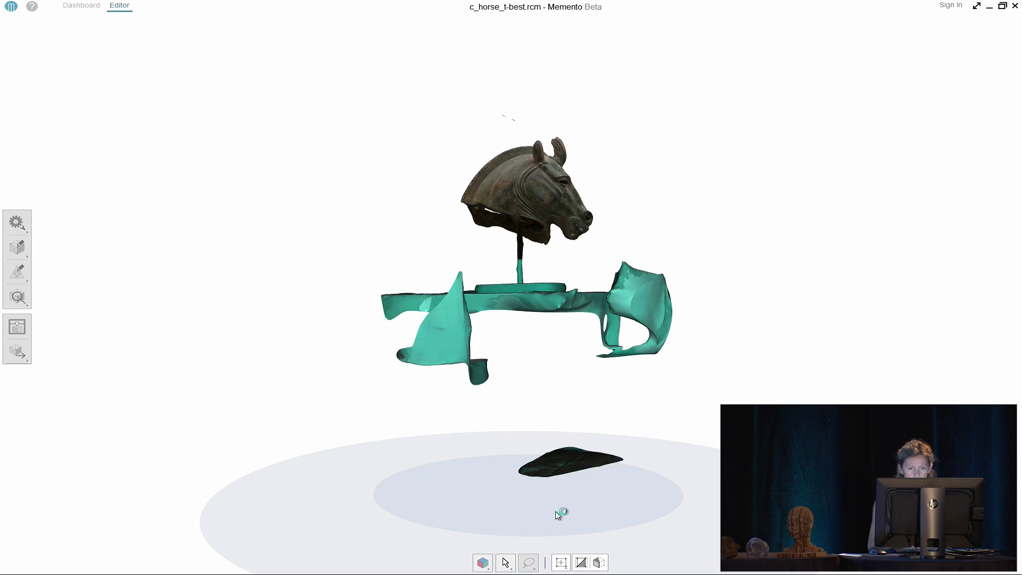
{"action": "key", "text": "Delete"}
{"action": "scroll", "coordinate": [553, 267], "scroll_direction": "up", "scroll_amount": 3}
{"action": "scroll", "coordinate": [541, 270], "scroll_direction": "up", "scroll_amount": 5}
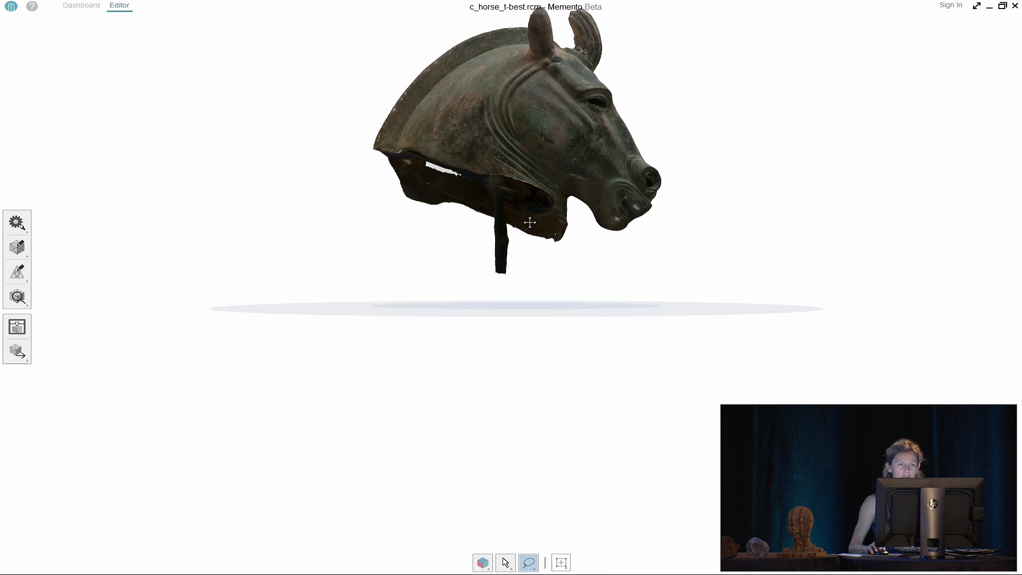
Delete the two floating fragments above the head
{"action": "mouse_move", "coordinate": [453, 52]}
{"action": "left_mouse_down"}
{"action": "mouse_move", "coordinate": [534, 72]}
{"action": "mouse_move", "coordinate": [471, 97]}
{"action": "left_mouse_up"}
{"action": "key", "text": "Delete"}
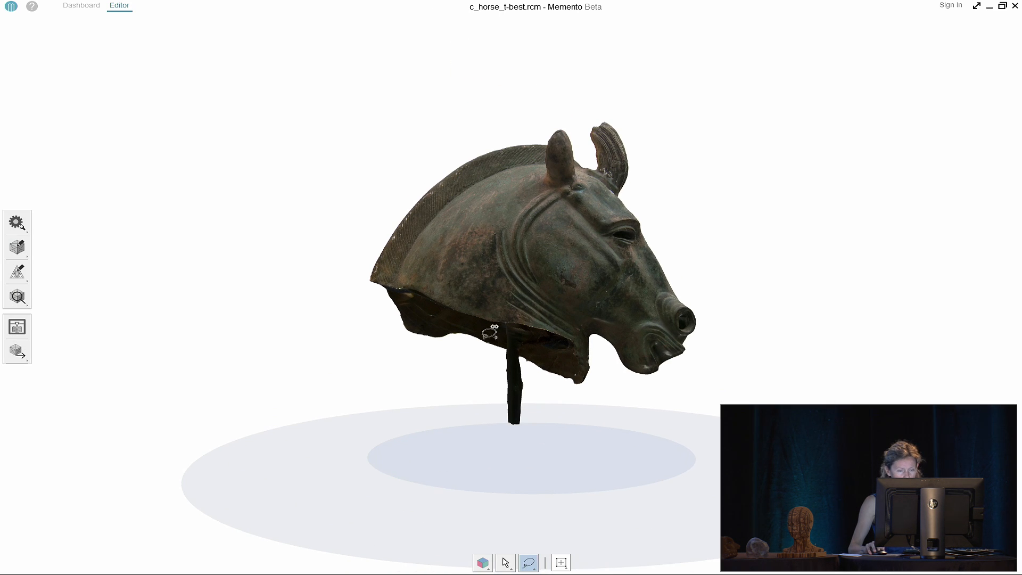
{"action": "scroll", "coordinate": [482, 373], "scroll_direction": "up", "scroll_amount": 3}
Select the teal stand post and isolate it, hiding the head
{"action": "mouse_move", "coordinate": [489, 435]}
{"action": "left_mouse_down"}
{"action": "mouse_move", "coordinate": [487, 399]}
{"action": "mouse_move", "coordinate": [512, 312]}
{"action": "mouse_move", "coordinate": [535, 367]}
{"action": "mouse_move", "coordinate": [540, 443]}
{"action": "left_mouse_up"}
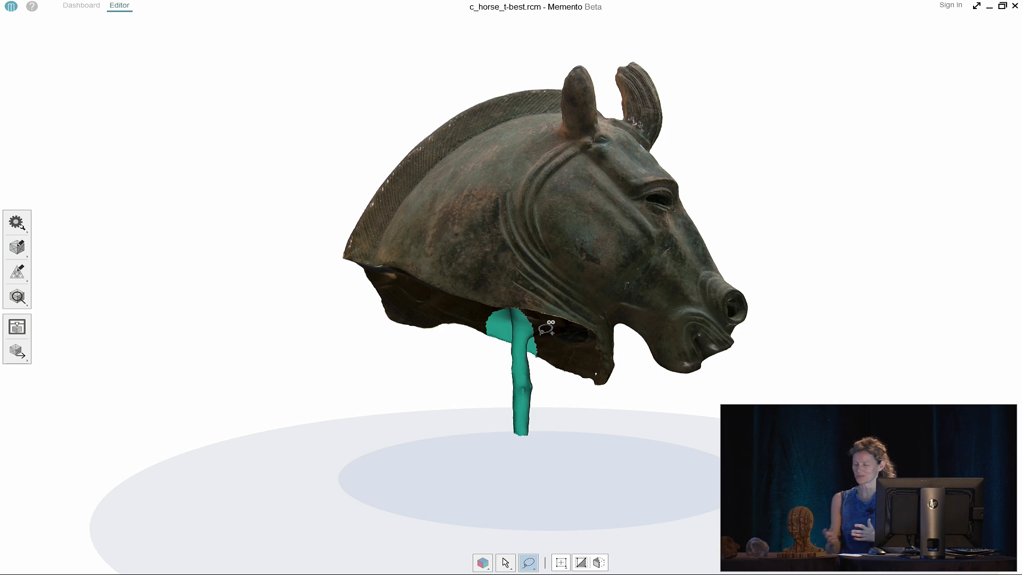
{"action": "right_click", "coordinate": [807, 231]}
{"action": "mouse_move", "coordinate": [813, 240]}
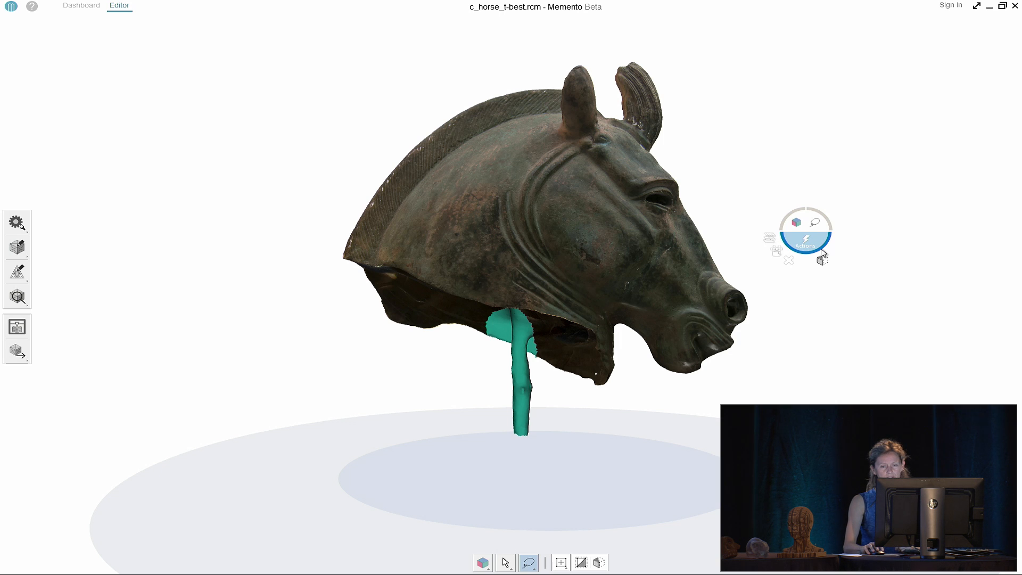
{"action": "left_click", "coordinate": [824, 260]}
{"action": "right_click_drag", "start_coordinate": [649, 268], "coordinate": [532, 306]}
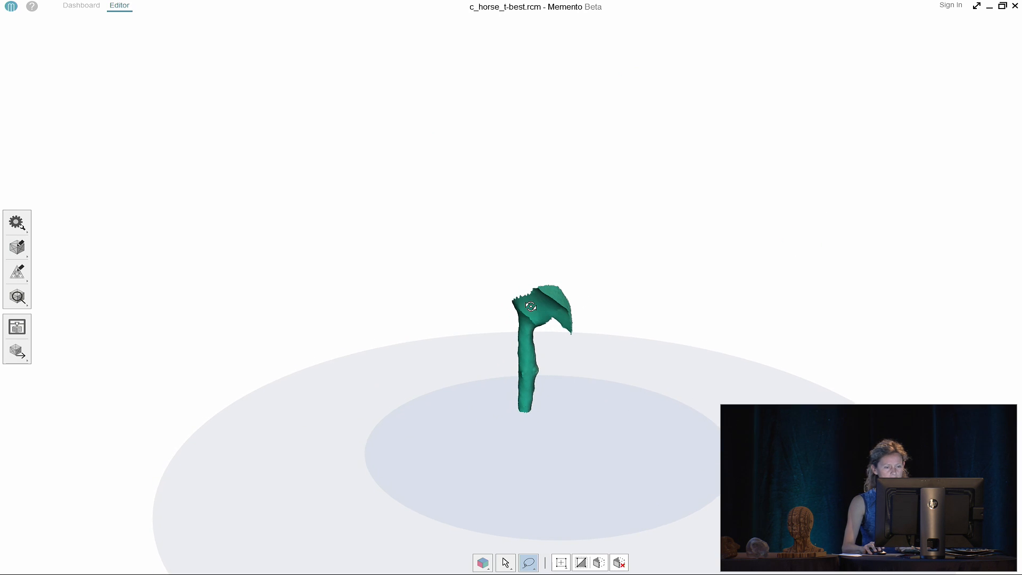
{"action": "scroll", "coordinate": [548, 316], "scroll_direction": "up", "scroll_amount": 3}
{"action": "scroll", "coordinate": [548, 316], "scroll_direction": "up", "scroll_amount": 2}
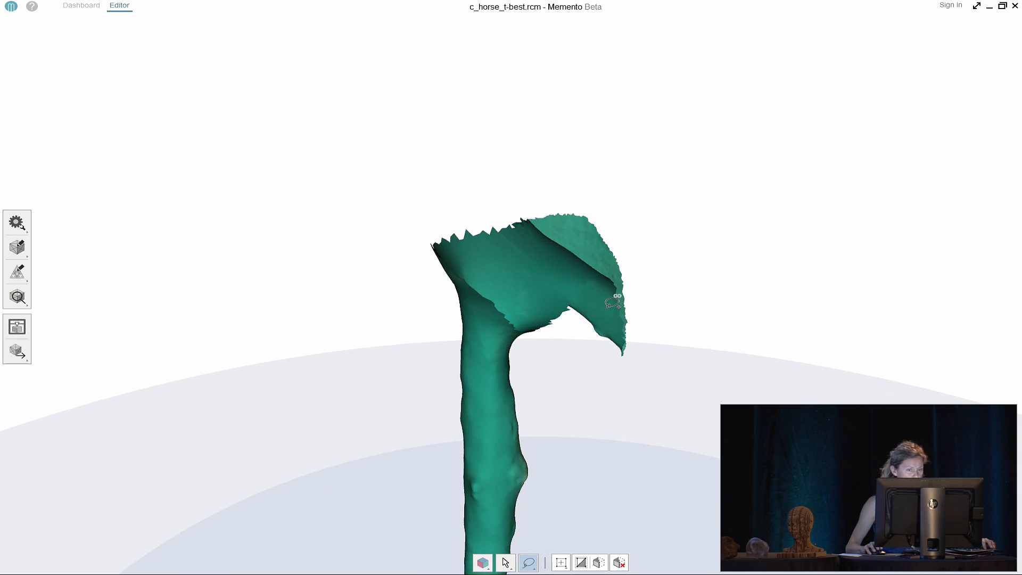
{"action": "left_click", "coordinate": [631, 303]}
{"action": "right_click_drag", "start_coordinate": [634, 303], "coordinate": [652, 183]}
Show the isolated post as wireframe, lasso it, then bring back the full horse head
{"action": "right_click", "coordinate": [709, 191]}
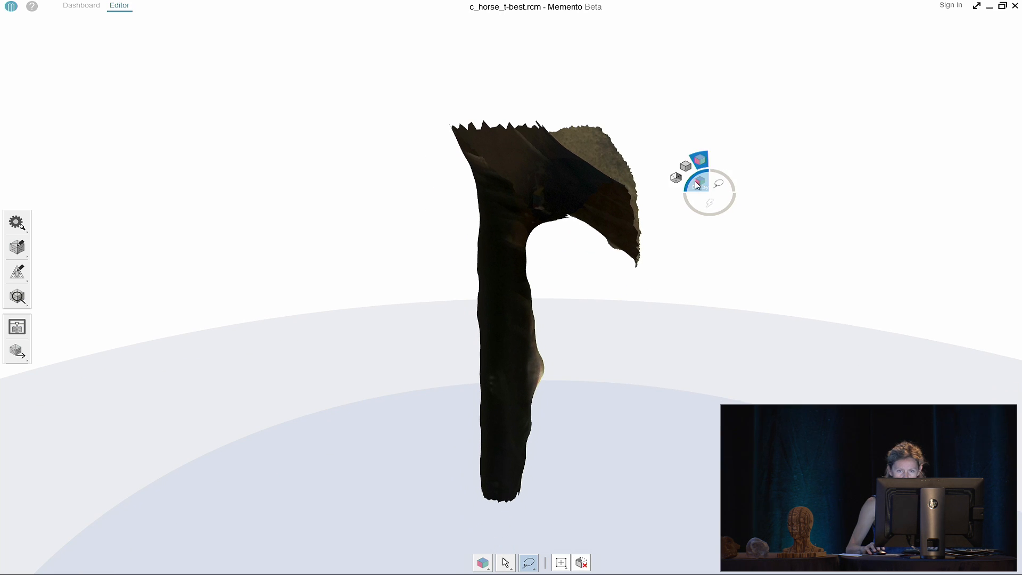
{"action": "left_click", "coordinate": [676, 177]}
{"action": "mouse_move", "coordinate": [447, 502]}
{"action": "left_mouse_down"}
{"action": "mouse_move", "coordinate": [423, 362]}
{"action": "mouse_move", "coordinate": [433, 207]}
{"action": "mouse_move", "coordinate": [467, 173]}
{"action": "mouse_move", "coordinate": [494, 184]}
{"action": "mouse_move", "coordinate": [527, 221]}
{"action": "mouse_move", "coordinate": [568, 293]}
{"action": "mouse_move", "coordinate": [542, 502]}
{"action": "left_mouse_up"}
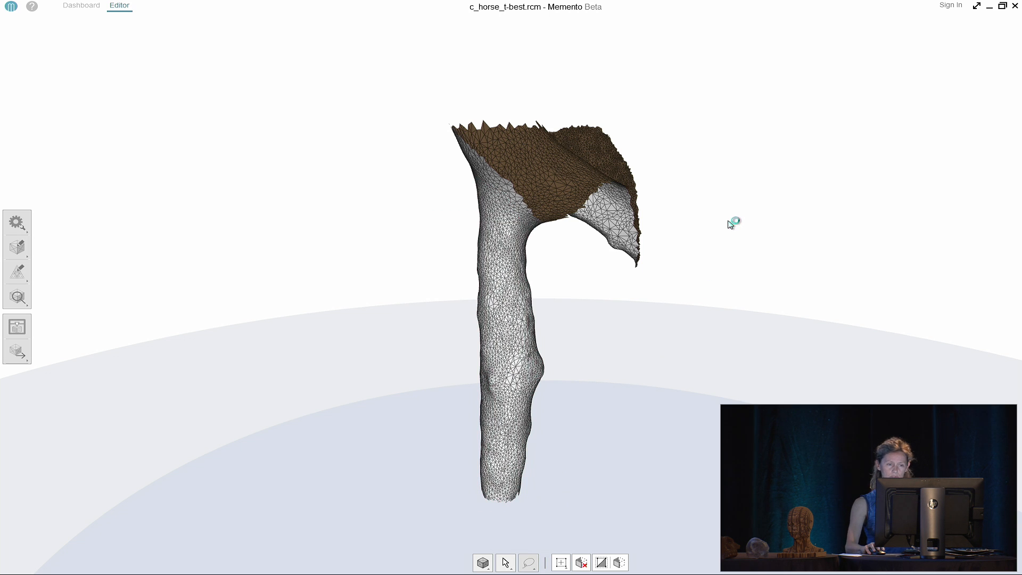
{"action": "right_click", "coordinate": [728, 221]}
{"action": "left_click", "coordinate": [754, 241]}
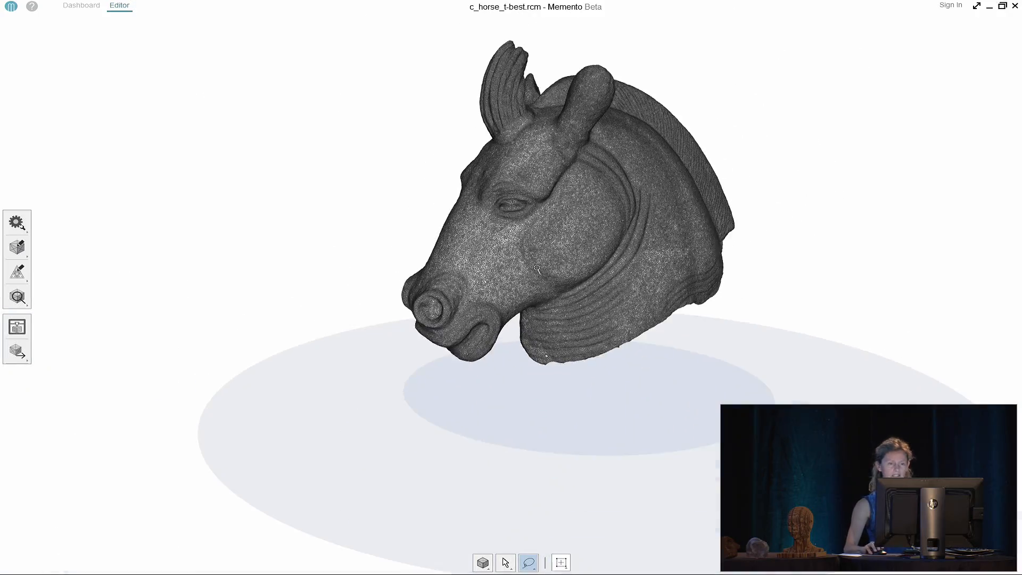
Orbit the horse head to view it from the right and from below
{"action": "left_click_drag", "start_coordinate": [537, 269], "coordinate": [867, 265]}
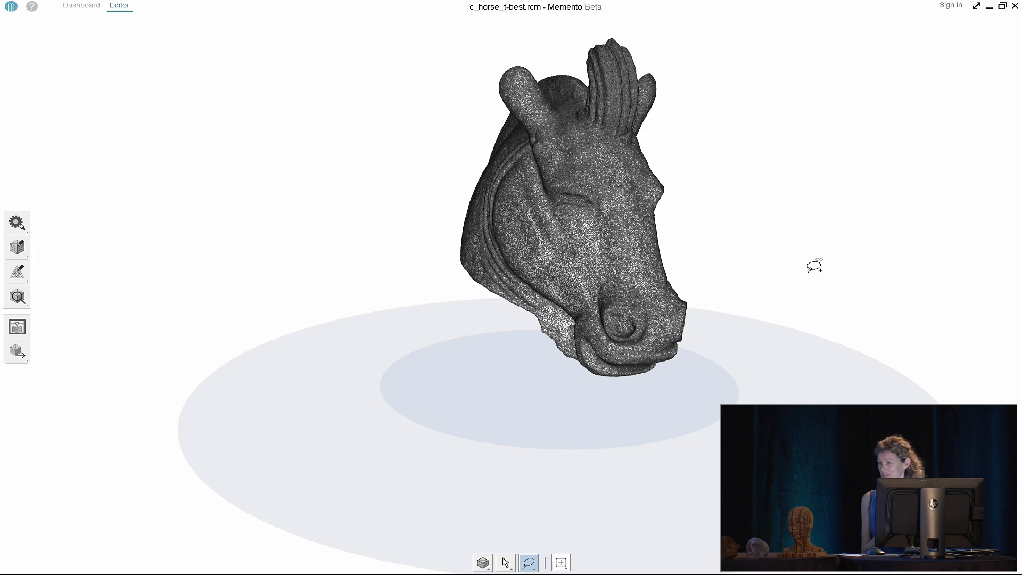
{"action": "left_click_drag", "start_coordinate": [814, 265], "coordinate": [329, 306]}
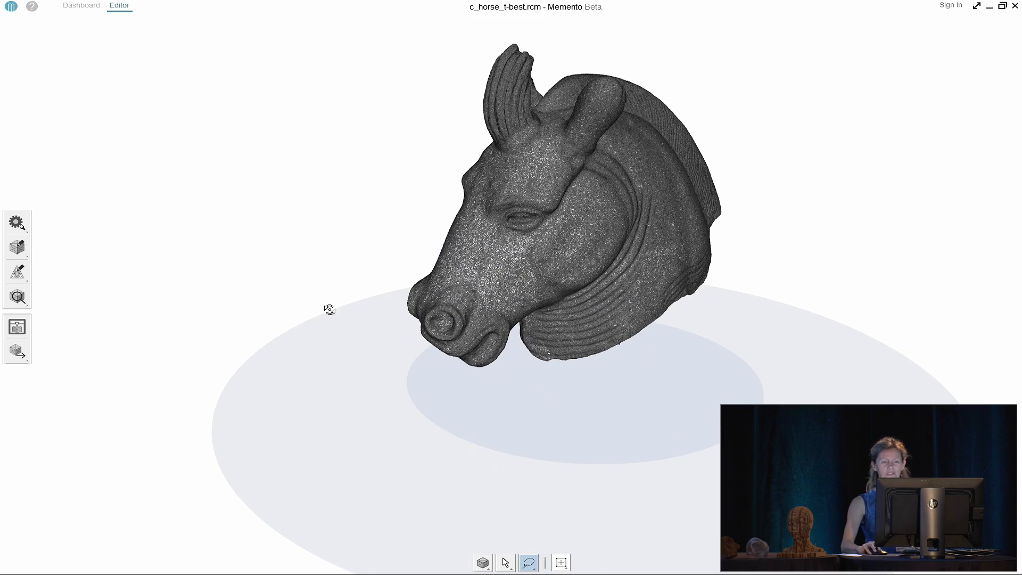
{"action": "left_click", "coordinate": [17, 327]}
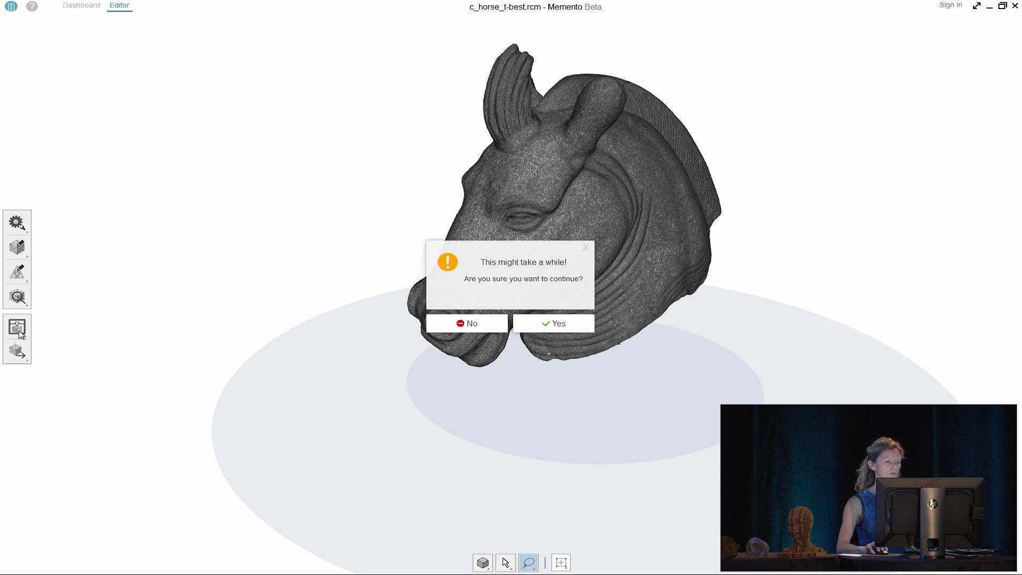
Run the defect check, step through the two holes, and fill them flat
{"action": "left_click", "coordinate": [554, 322]}
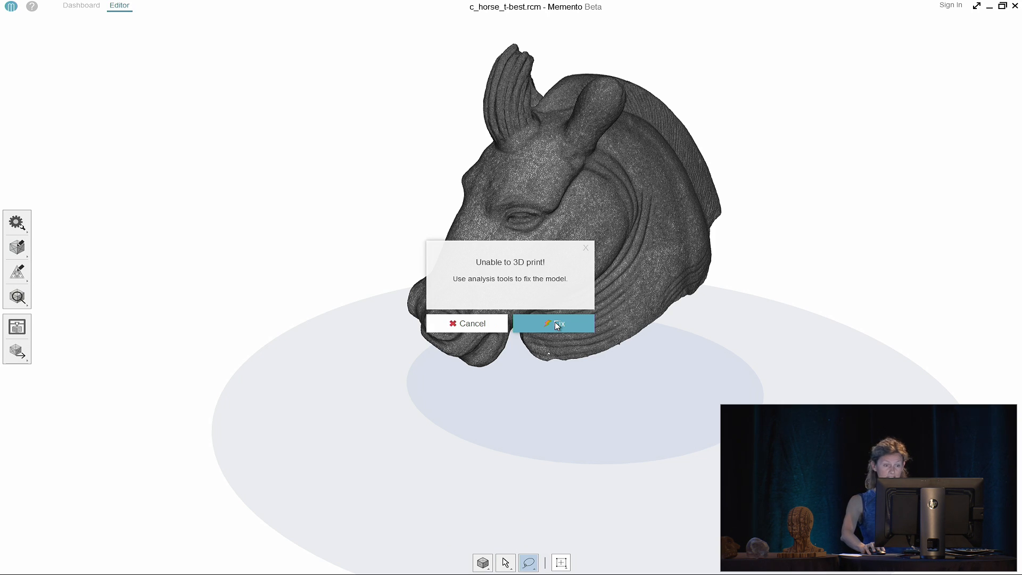
{"action": "left_click", "coordinate": [555, 322]}
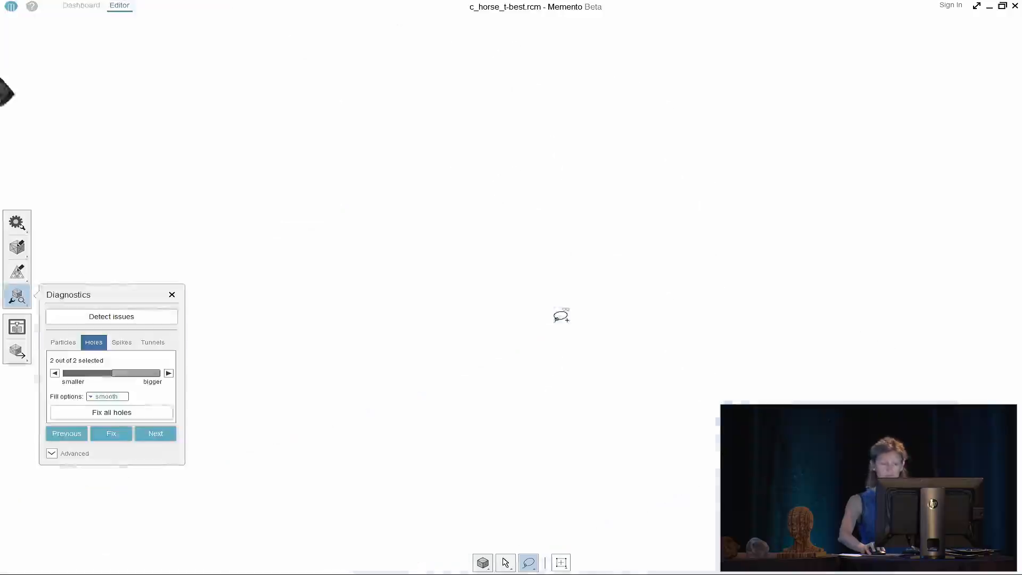
{"action": "left_click", "coordinate": [159, 437]}
{"action": "left_click", "coordinate": [160, 438]}
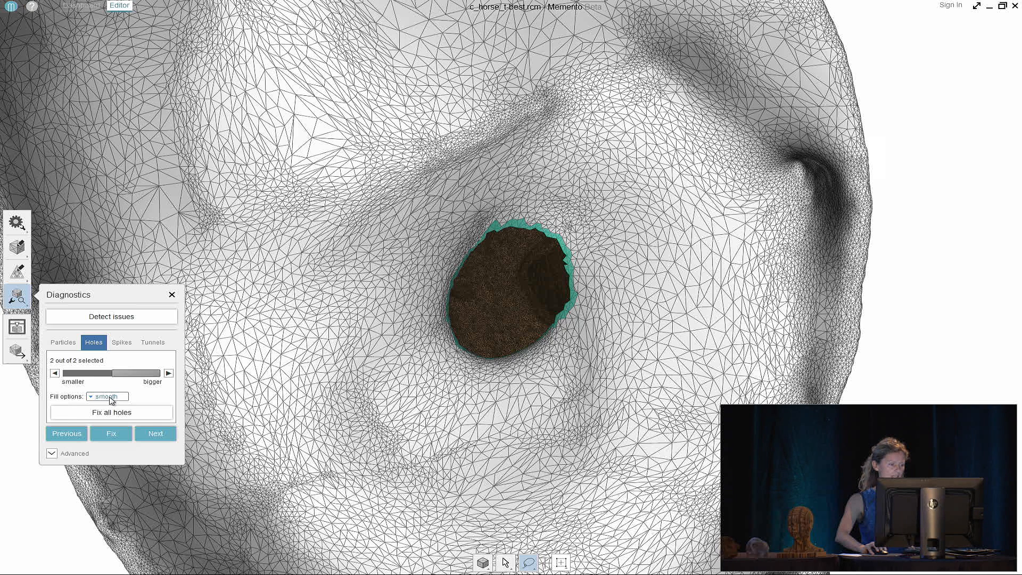
{"action": "left_click", "coordinate": [109, 397]}
{"action": "left_click", "coordinate": [101, 415]}
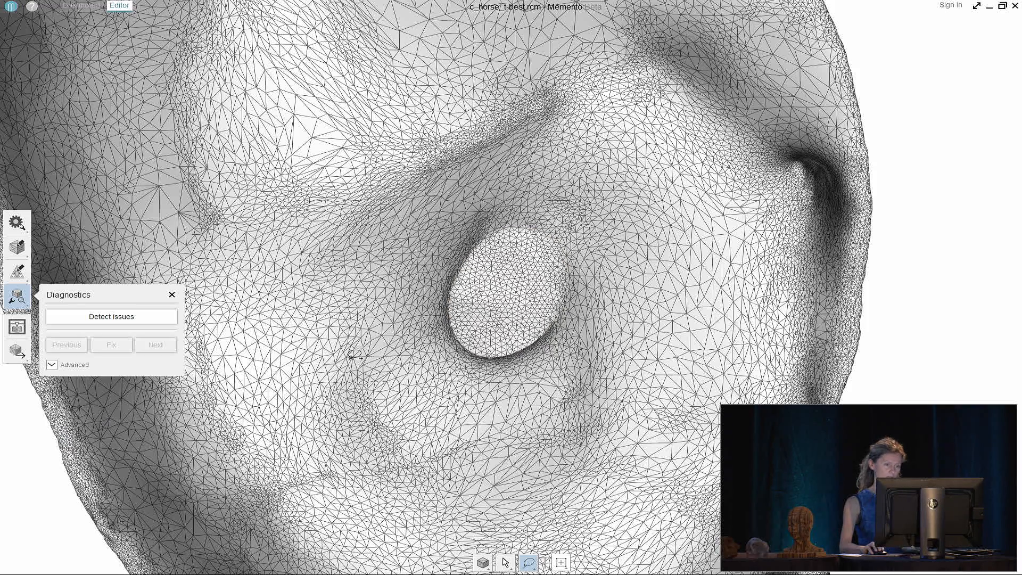
{"action": "scroll", "coordinate": [357, 352], "scroll_direction": "down", "scroll_amount": 5}
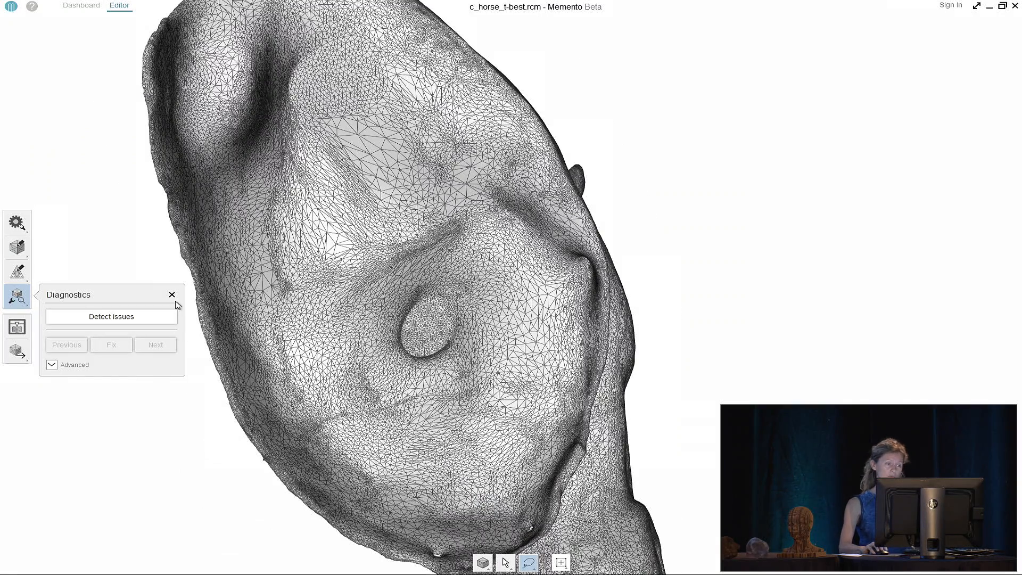
{"action": "left_click", "coordinate": [173, 295]}
Bring the filled patch into view and pick the Push sculpting brush at strength 0.72
{"action": "left_click_drag", "start_coordinate": [367, 182], "coordinate": [430, 404]}
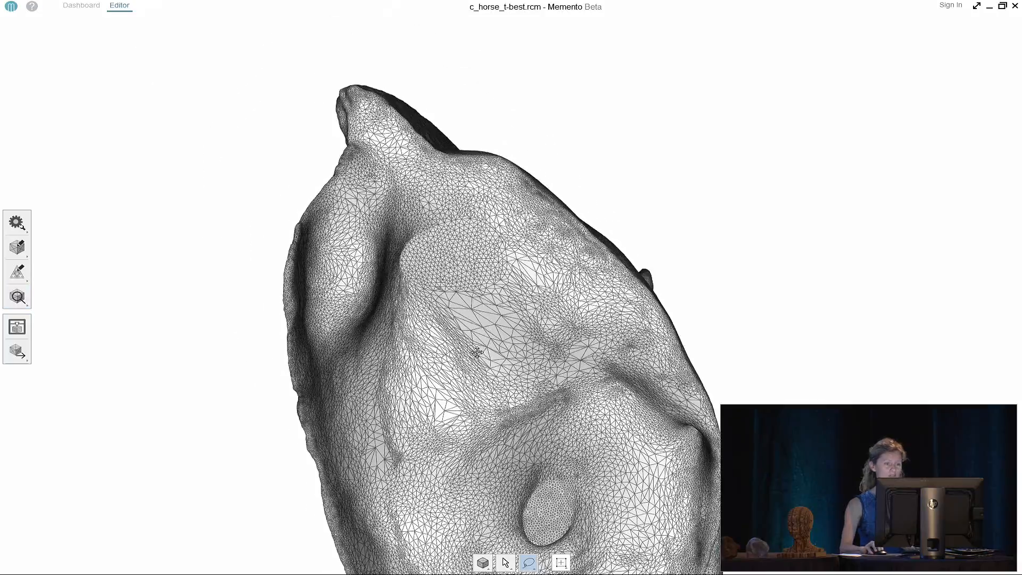
{"action": "scroll", "coordinate": [470, 311], "scroll_direction": "up", "scroll_amount": 5}
{"action": "scroll", "coordinate": [505, 365], "scroll_direction": "down", "scroll_amount": 2}
{"action": "left_click_drag", "start_coordinate": [505, 365], "coordinate": [423, 224]}
{"action": "scroll", "coordinate": [422, 225], "scroll_direction": "up", "scroll_amount": 3}
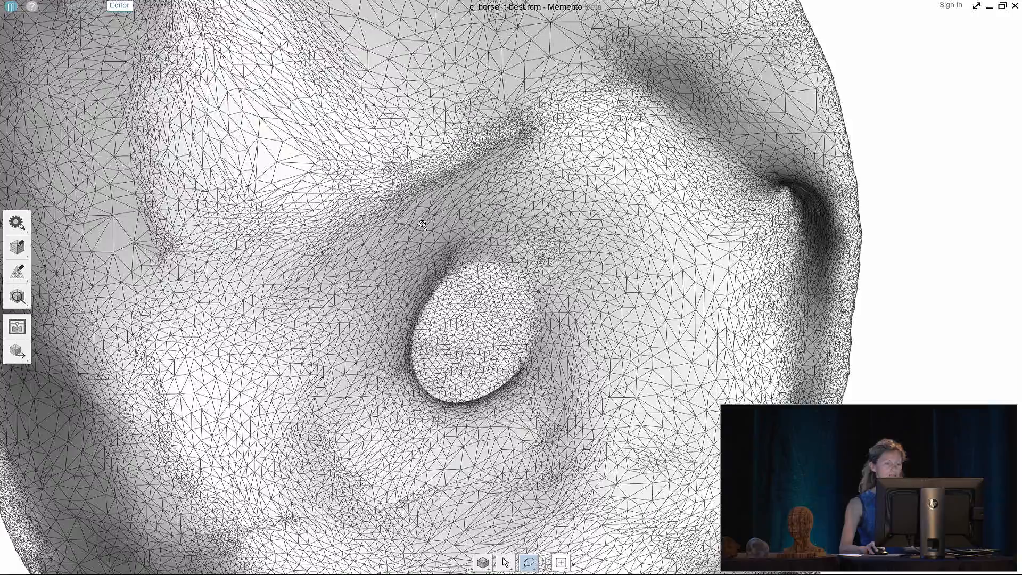
{"action": "left_click", "coordinate": [17, 247]}
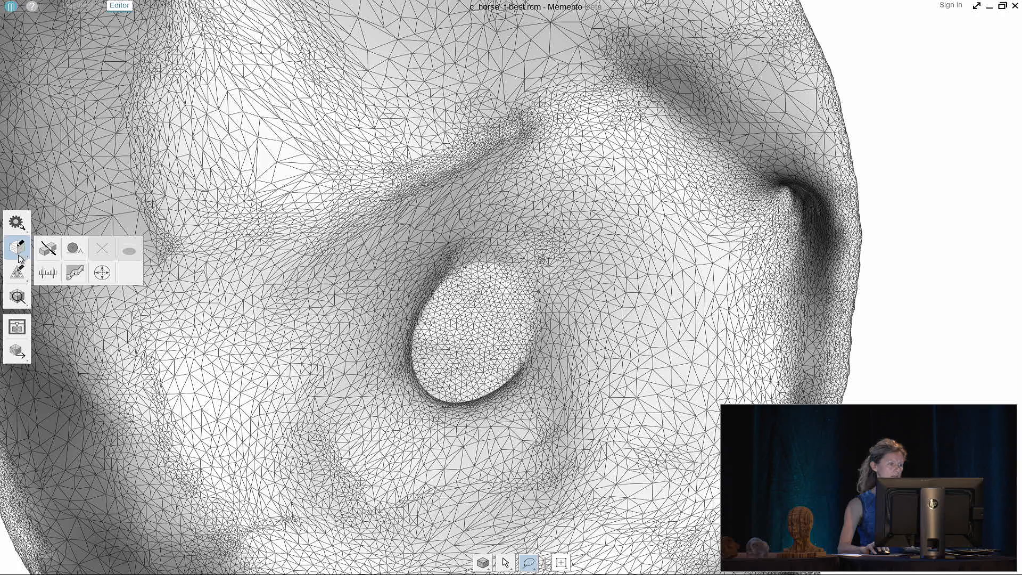
{"action": "left_click", "coordinate": [73, 249]}
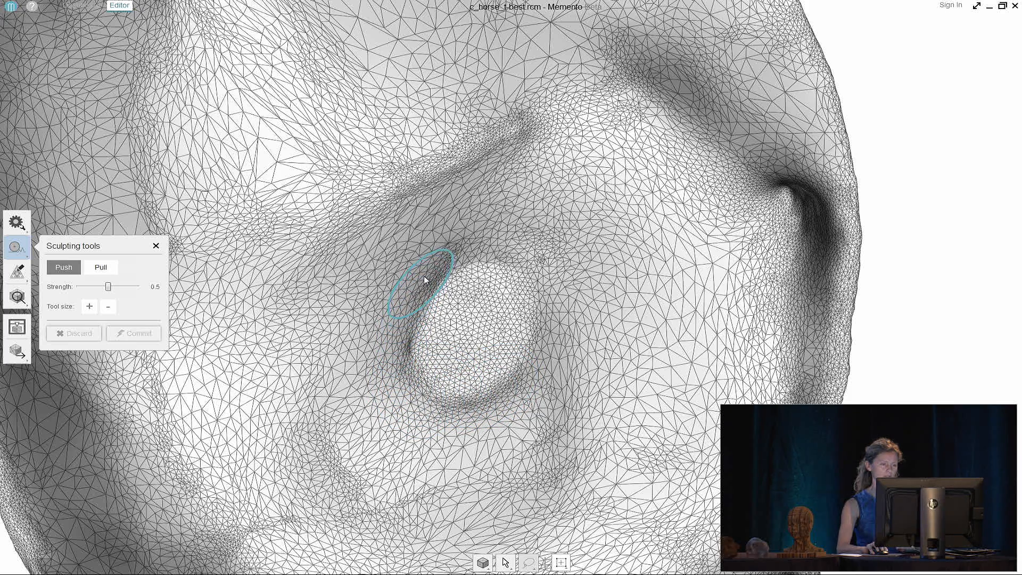
Push-sculpt along the patch rim to blend it in, then commit the sculpt
{"action": "mouse_move", "coordinate": [498, 263]}
{"action": "left_mouse_down"}
{"action": "mouse_move", "coordinate": [536, 297]}
{"action": "mouse_move", "coordinate": [492, 389]}
{"action": "left_mouse_up"}
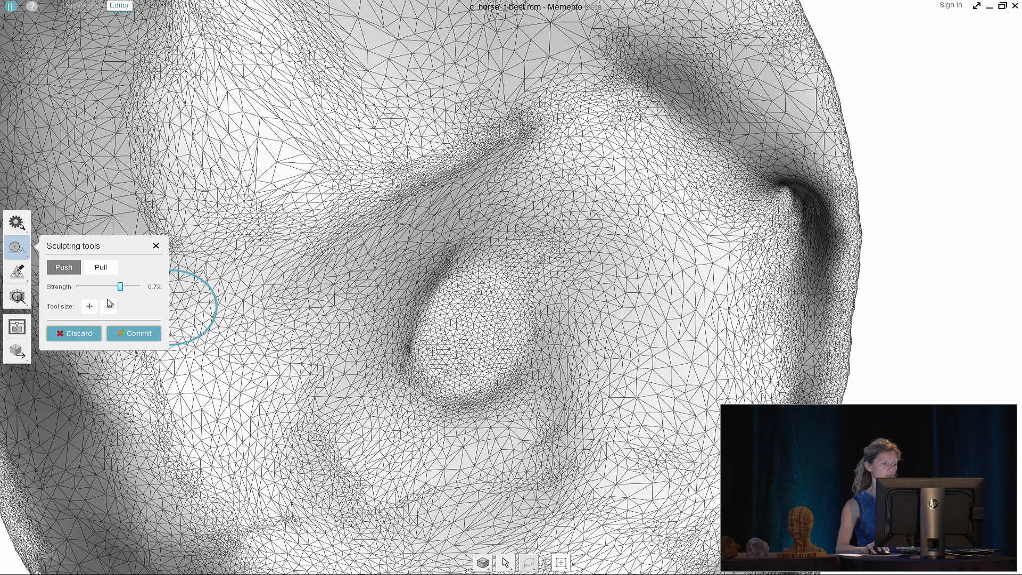
{"action": "mouse_move", "coordinate": [498, 407]}
{"action": "left_mouse_down"}
{"action": "mouse_move", "coordinate": [530, 341]}
{"action": "mouse_move", "coordinate": [493, 391]}
{"action": "mouse_move", "coordinate": [411, 347]}
{"action": "mouse_move", "coordinate": [397, 358]}
{"action": "mouse_move", "coordinate": [397, 367]}
{"action": "mouse_move", "coordinate": [454, 256]}
{"action": "mouse_move", "coordinate": [507, 251]}
{"action": "left_mouse_up"}
{"action": "scroll", "coordinate": [507, 251], "scroll_direction": "down", "scroll_amount": 3}
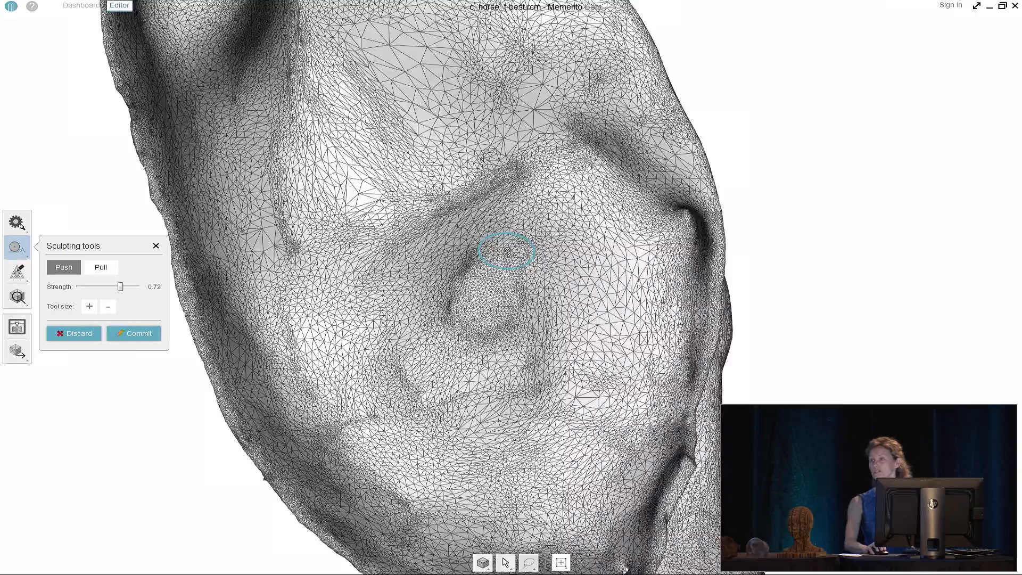
{"action": "scroll", "coordinate": [507, 251], "scroll_direction": "down", "scroll_amount": 5}
{"action": "right_click_drag", "start_coordinate": [503, 247], "coordinate": [36, 359]}
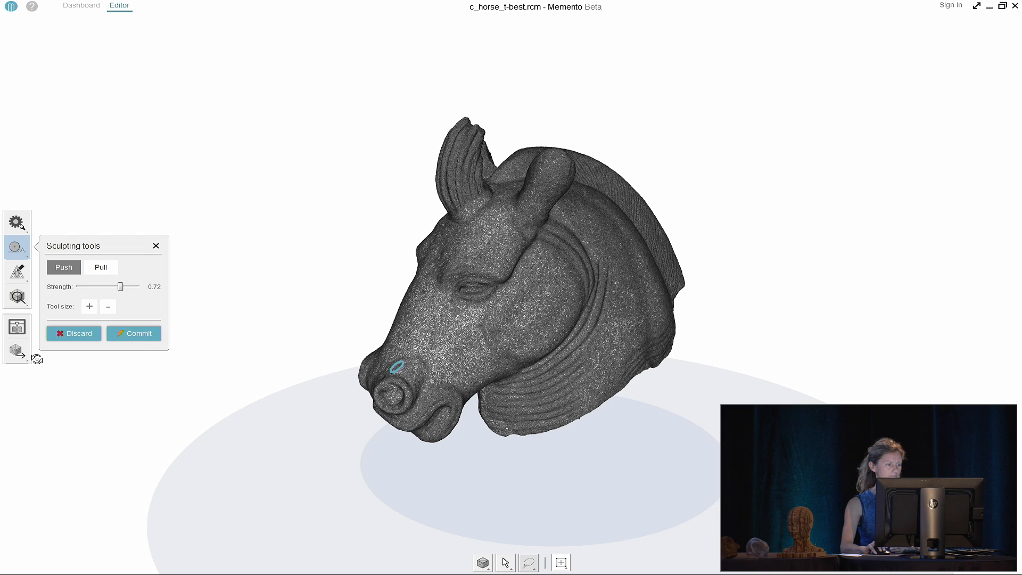
{"action": "left_click", "coordinate": [142, 339]}
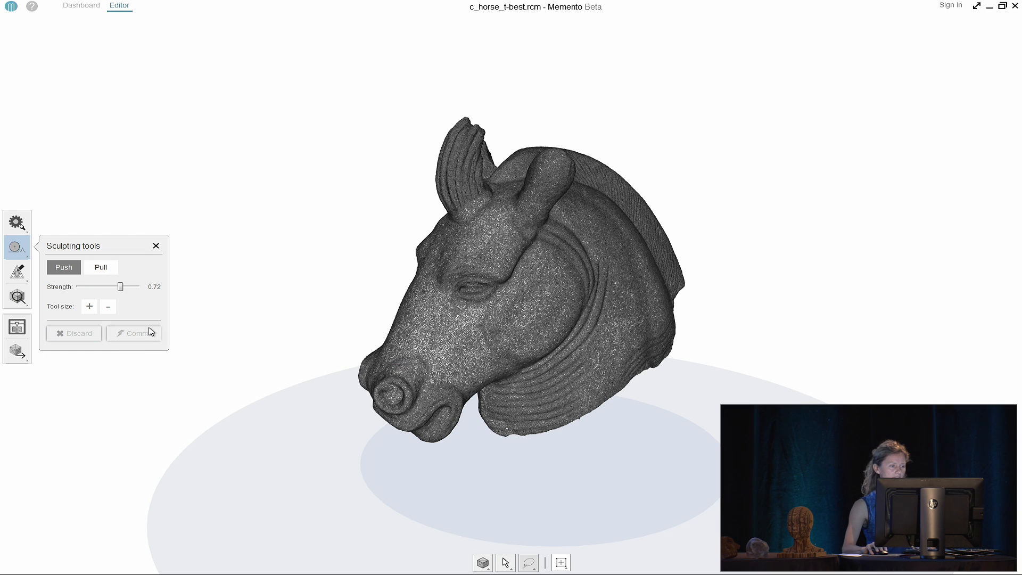
{"action": "left_click", "coordinate": [19, 328]}
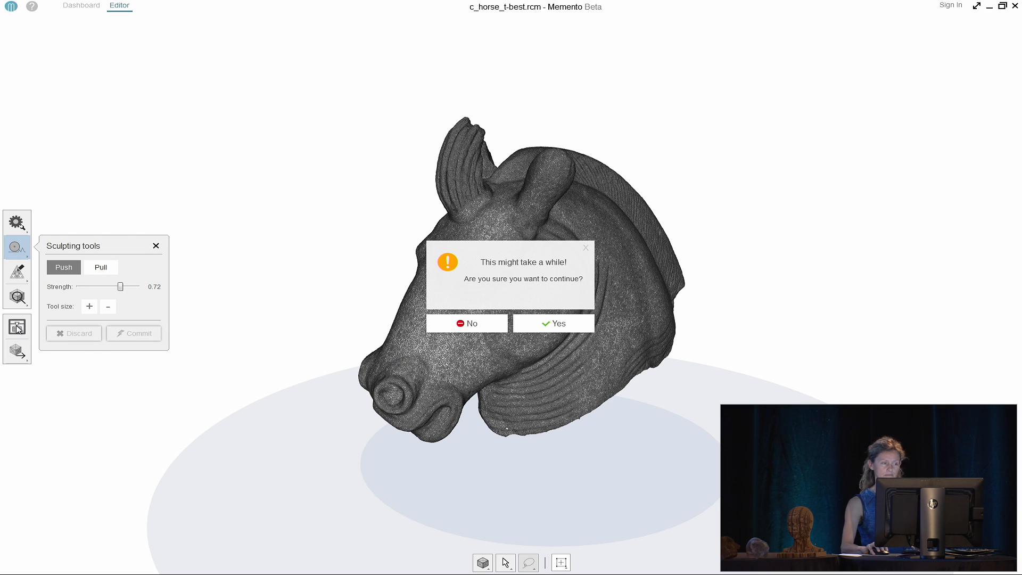
Confirm the 3D print check so the preview opens at 904% in a MakerBot Replicator 2X volume
{"action": "left_click", "coordinate": [554, 324]}
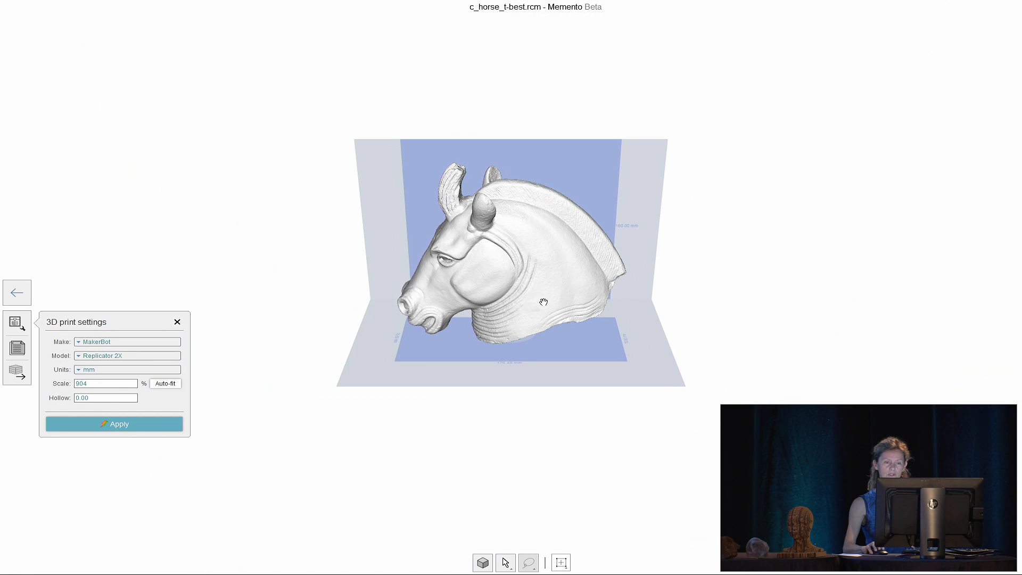
Set the printer to Stratasys Objet Connex 500 and auto-fit the head to its volume
{"action": "scroll", "coordinate": [544, 303], "scroll_direction": "up", "scroll_amount": 3}
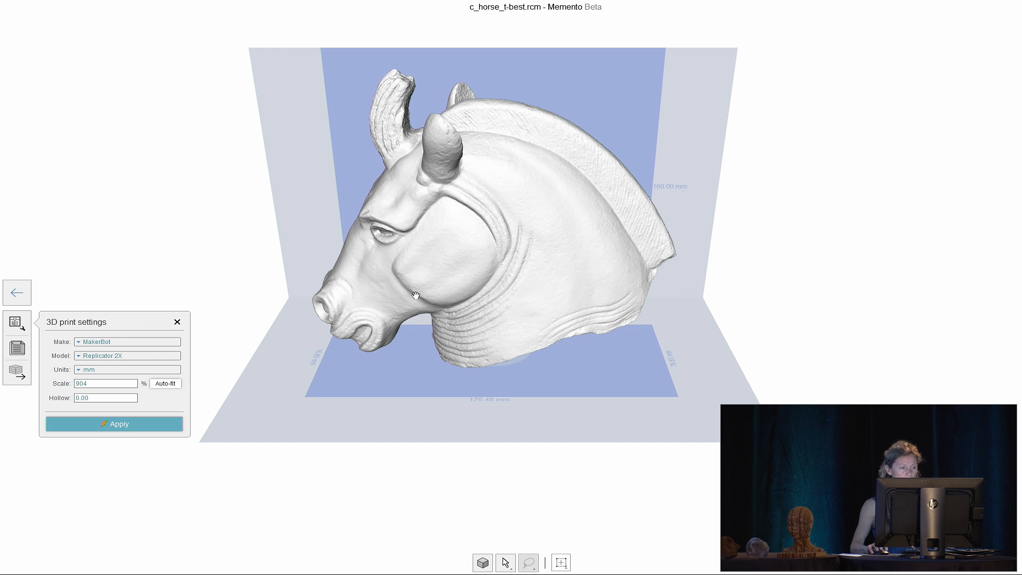
{"action": "left_click", "coordinate": [124, 345]}
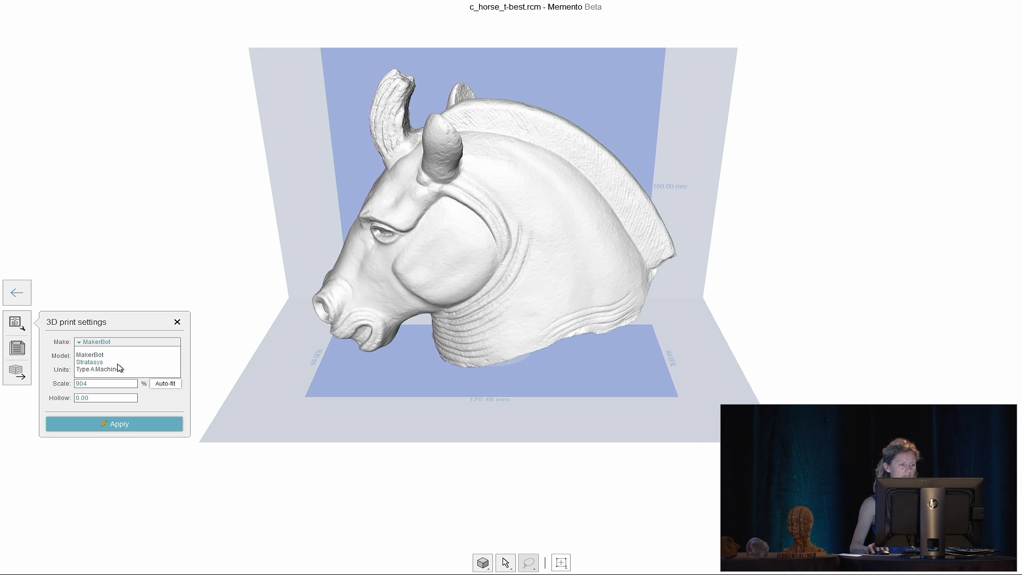
{"action": "left_click", "coordinate": [118, 360]}
{"action": "left_click", "coordinate": [121, 358]}
{"action": "left_click", "coordinate": [101, 376]}
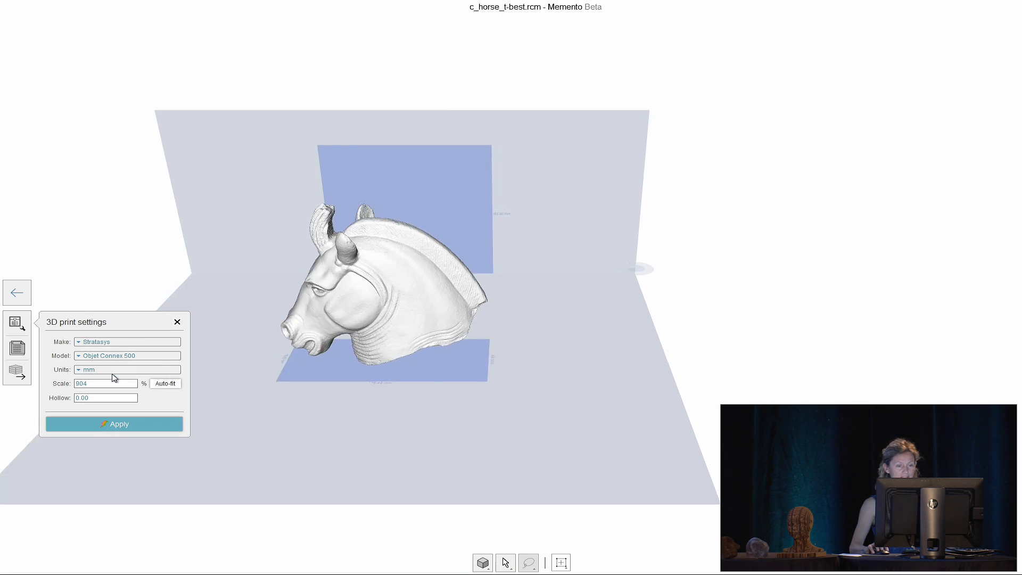
{"action": "left_click", "coordinate": [175, 385]}
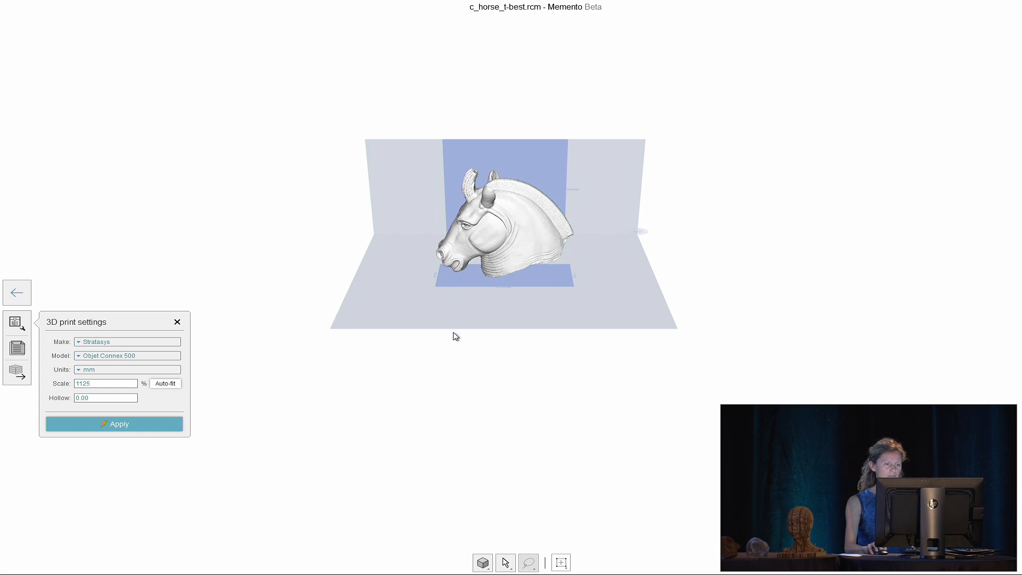
{"action": "scroll", "coordinate": [501, 277], "scroll_direction": "up", "scroll_amount": 5}
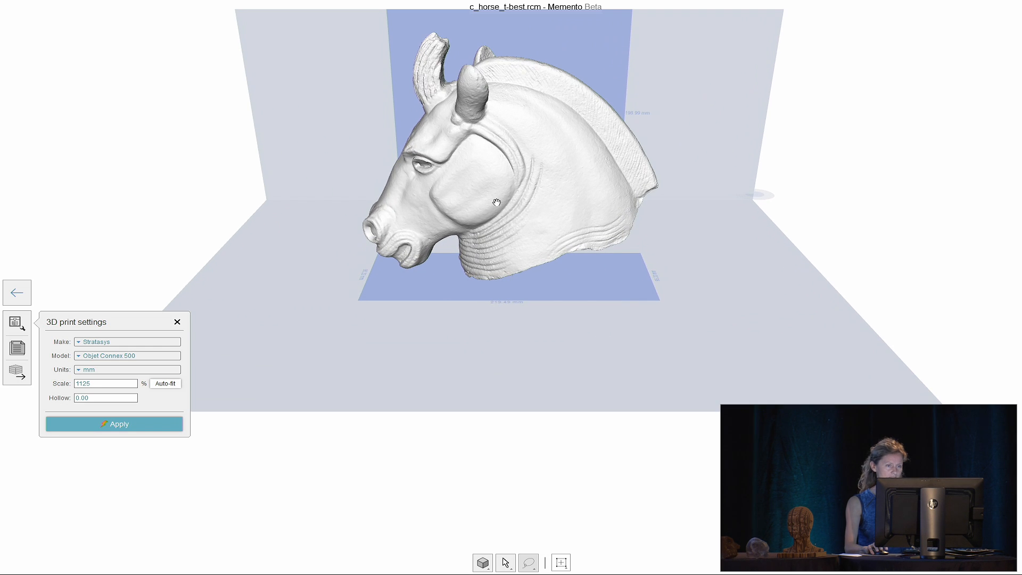
{"action": "left_click_drag", "start_coordinate": [506, 151], "coordinate": [513, 299]}
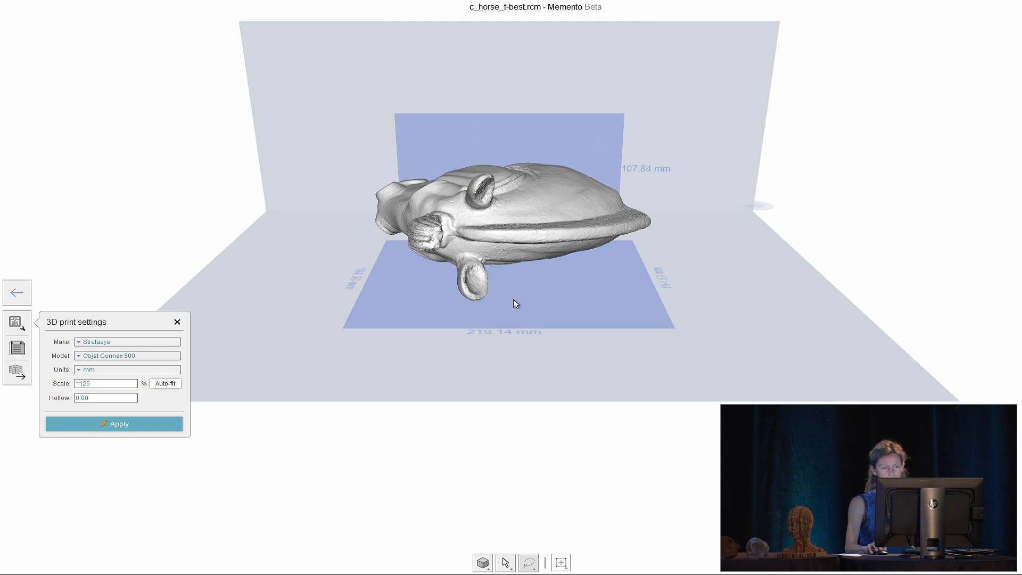
{"action": "left_click", "coordinate": [165, 383]}
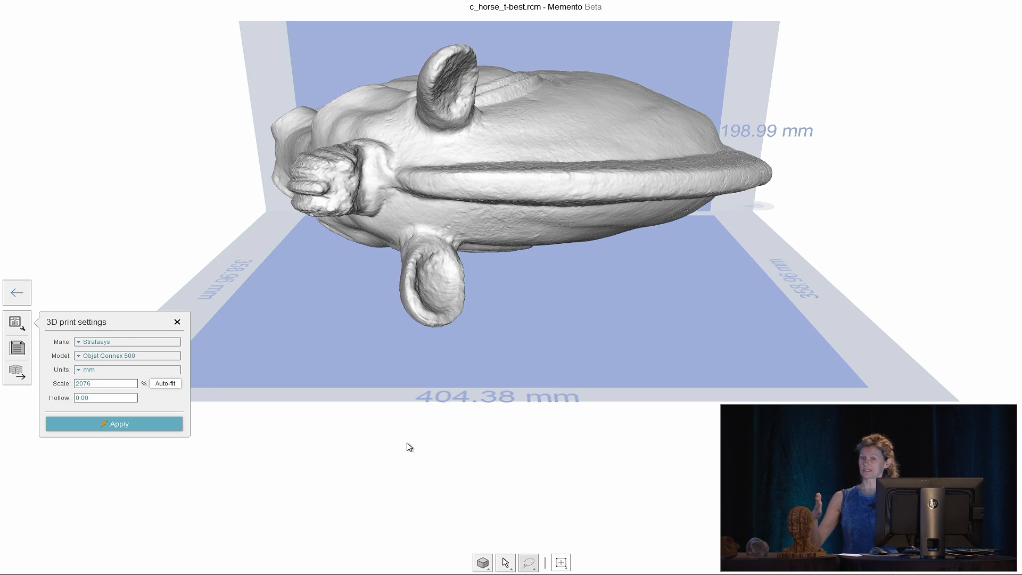
Switch to a MakerBot Replicator 2X, auto-fit the head at 867%, and return to the Editor
{"action": "left_click", "coordinate": [150, 342]}
{"action": "left_click", "coordinate": [143, 355]}
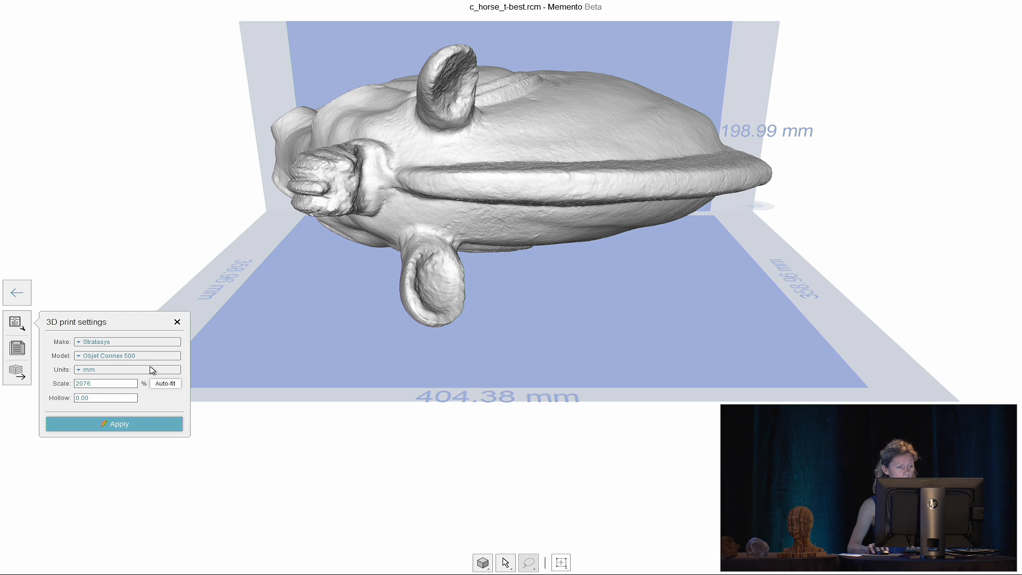
{"action": "left_click", "coordinate": [147, 343]}
{"action": "left_click", "coordinate": [106, 355]}
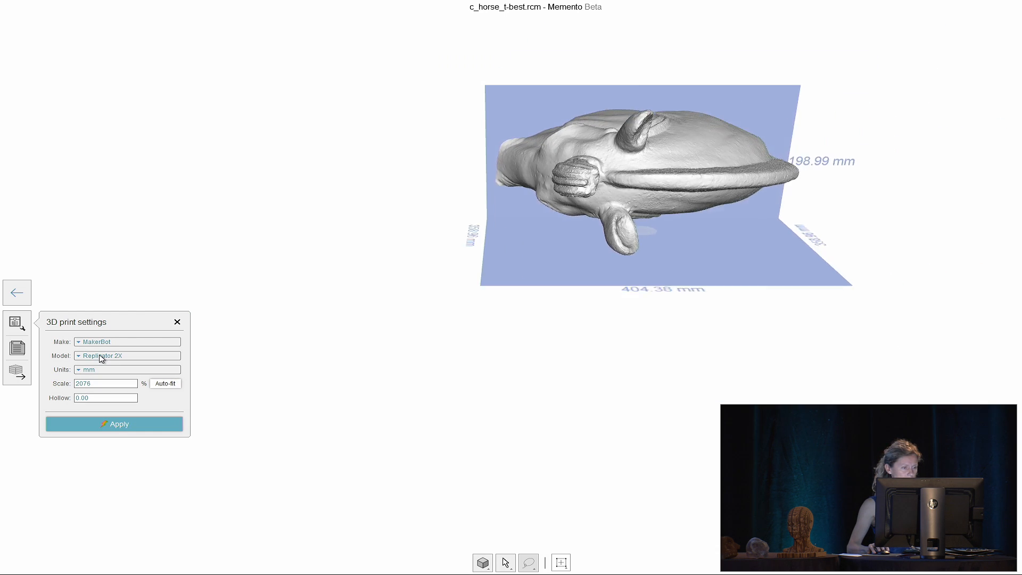
{"action": "left_click", "coordinate": [153, 384]}
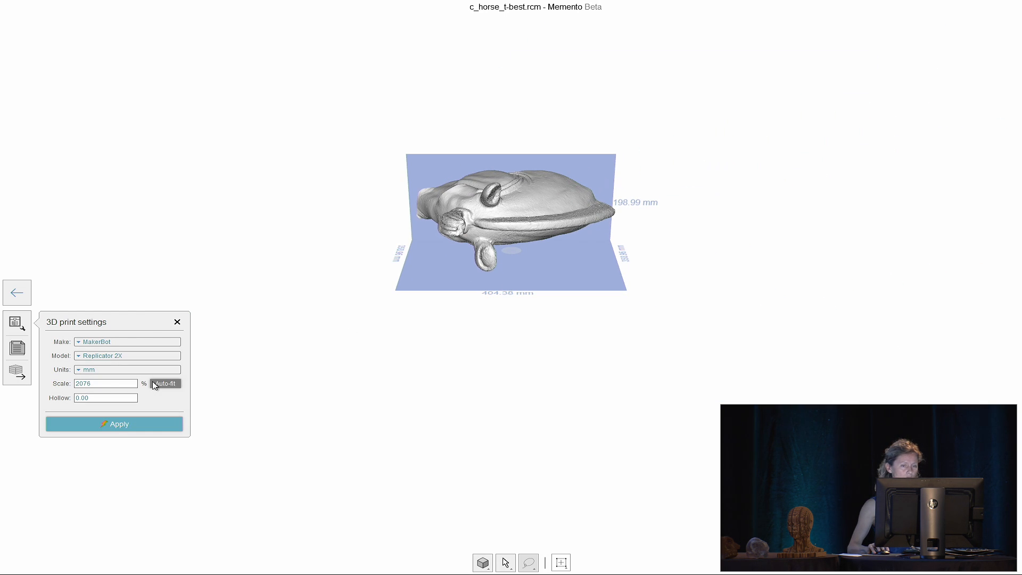
{"action": "scroll", "coordinate": [519, 275], "scroll_direction": "up", "scroll_amount": 8}
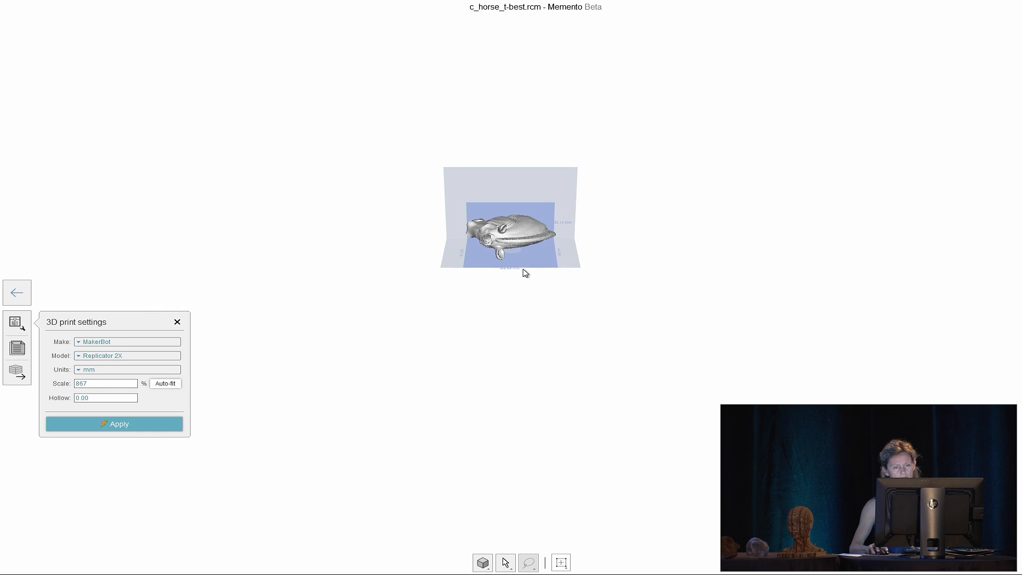
{"action": "scroll", "coordinate": [518, 278], "scroll_direction": "up", "scroll_amount": 8}
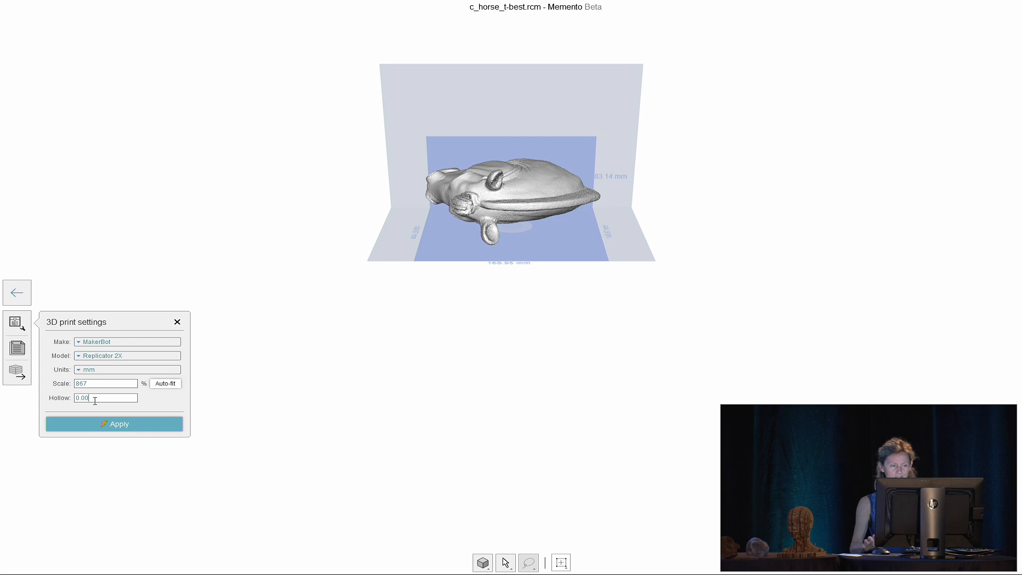
{"action": "left_click", "coordinate": [22, 294]}
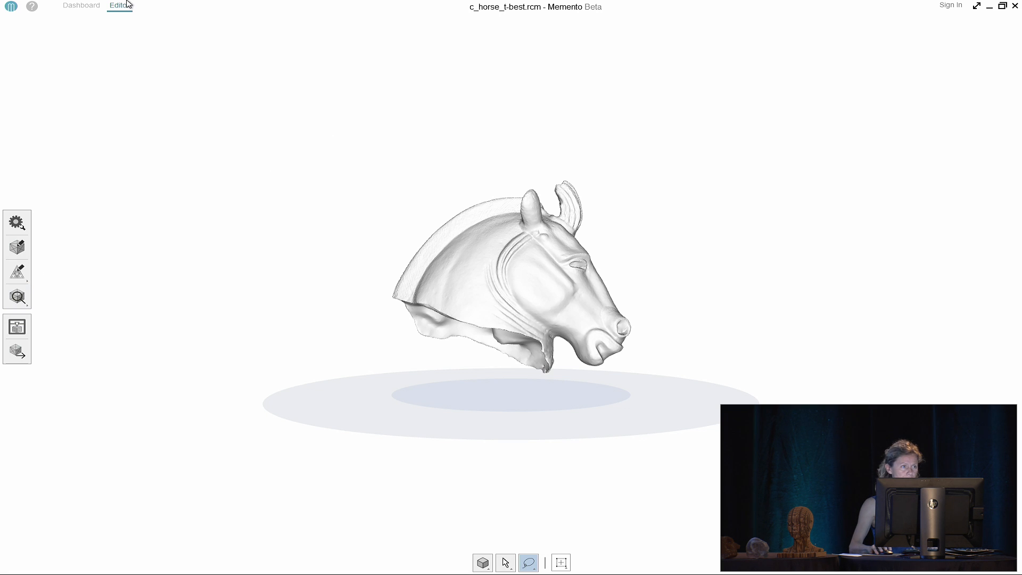
Switch from the horse head to the SFGalleryMonster project, discarding the unsaved horse head changes
{"action": "left_click", "coordinate": [81, 8]}
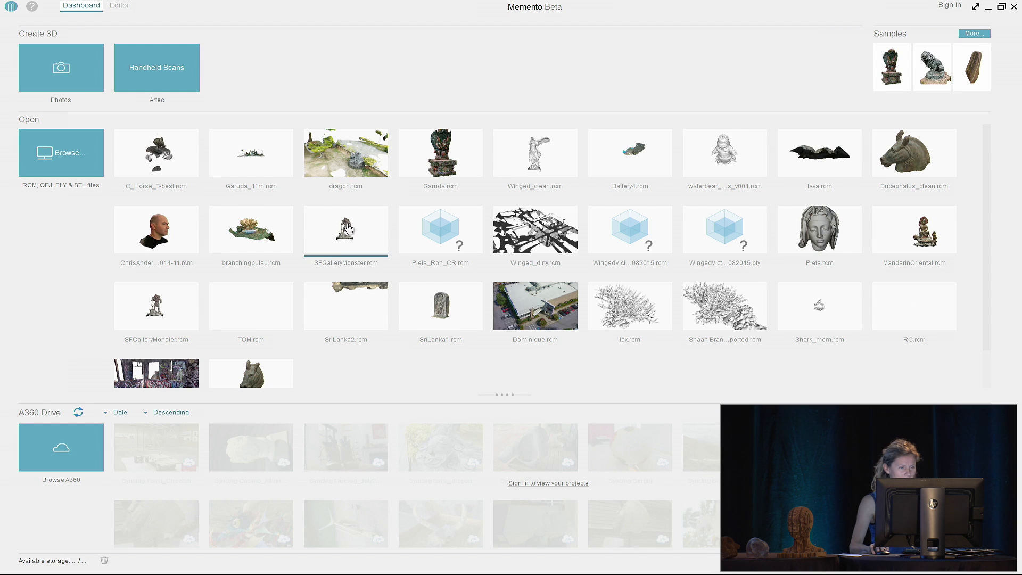
{"action": "left_click", "coordinate": [340, 239]}
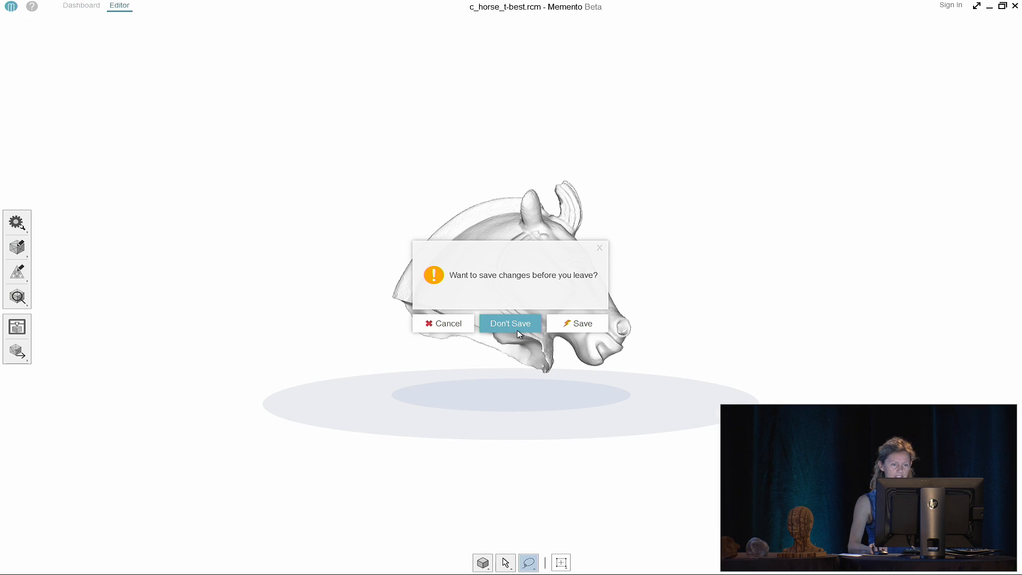
{"action": "left_click", "coordinate": [511, 325]}
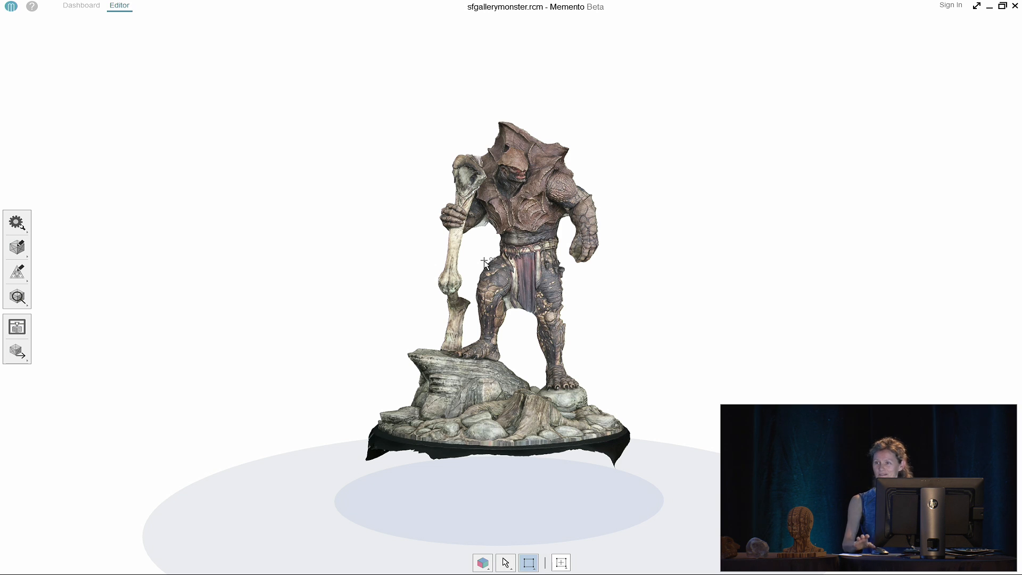
Show the monster statue as a grey wireframe mesh, zoom around it, and return to the Dashboard
{"action": "scroll", "coordinate": [563, 286], "scroll_direction": "up", "scroll_amount": 2}
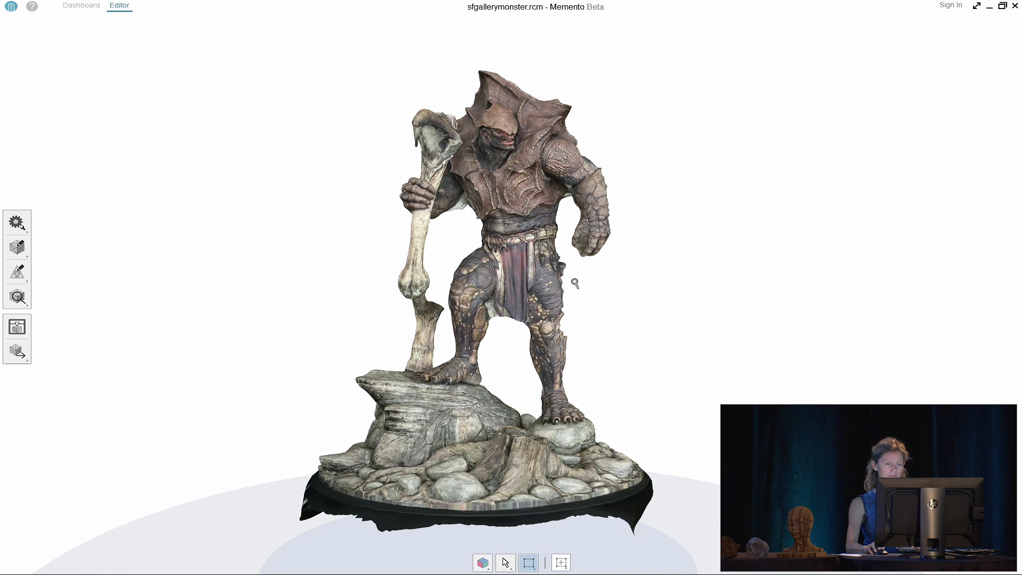
{"action": "right_click", "coordinate": [666, 289]}
{"action": "left_click", "coordinate": [631, 252]}
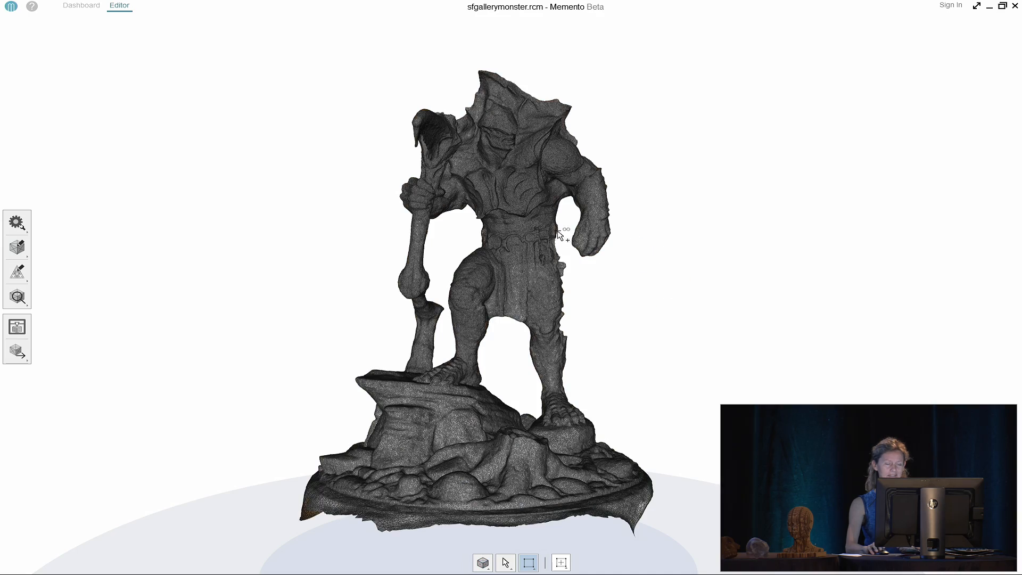
{"action": "scroll", "coordinate": [552, 219], "scroll_direction": "up", "scroll_amount": 3}
{"action": "scroll", "coordinate": [552, 218], "scroll_direction": "down", "scroll_amount": 1}
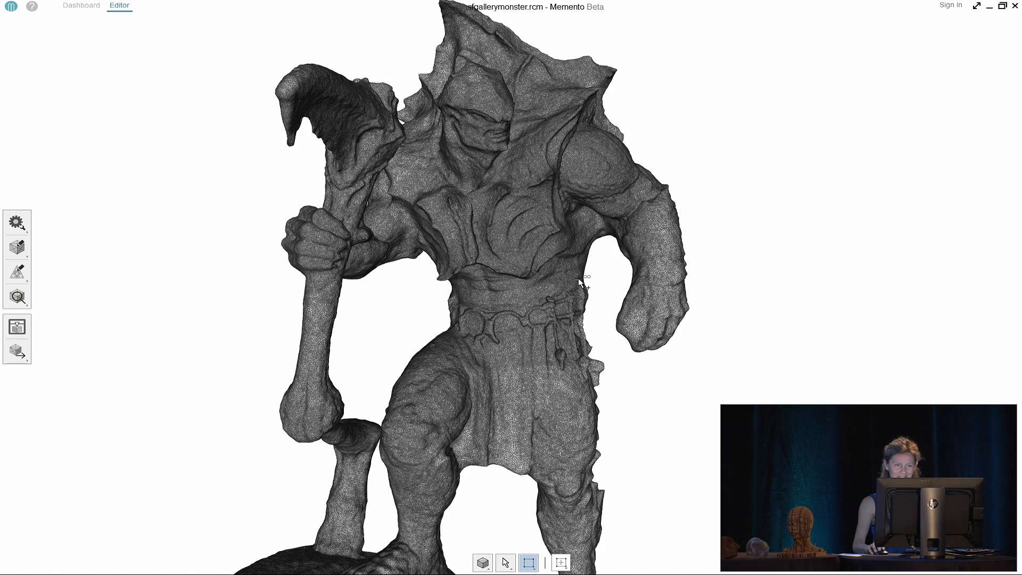
{"action": "scroll", "coordinate": [580, 281], "scroll_direction": "down", "scroll_amount": 6}
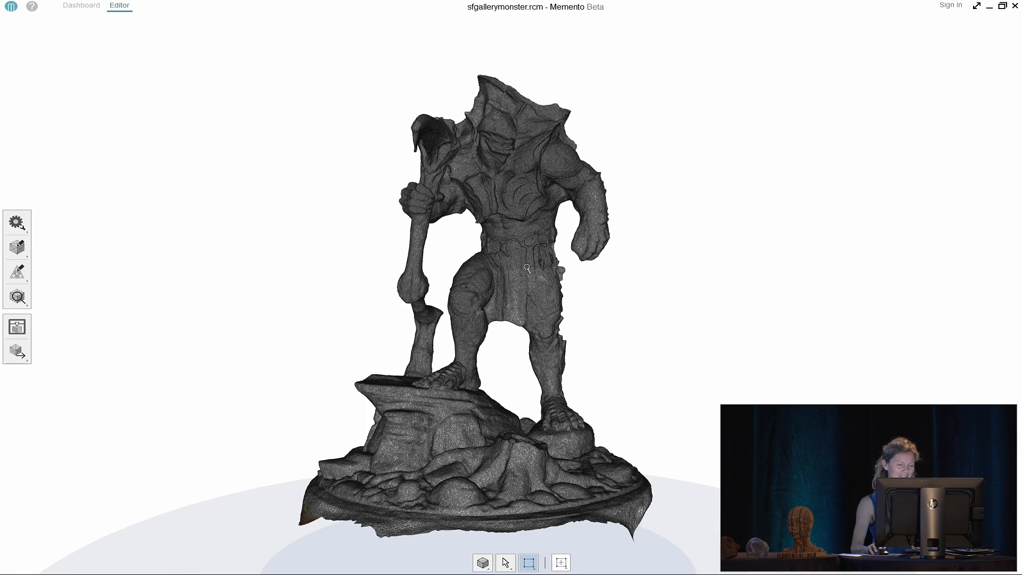
{"action": "left_click", "coordinate": [80, 7]}
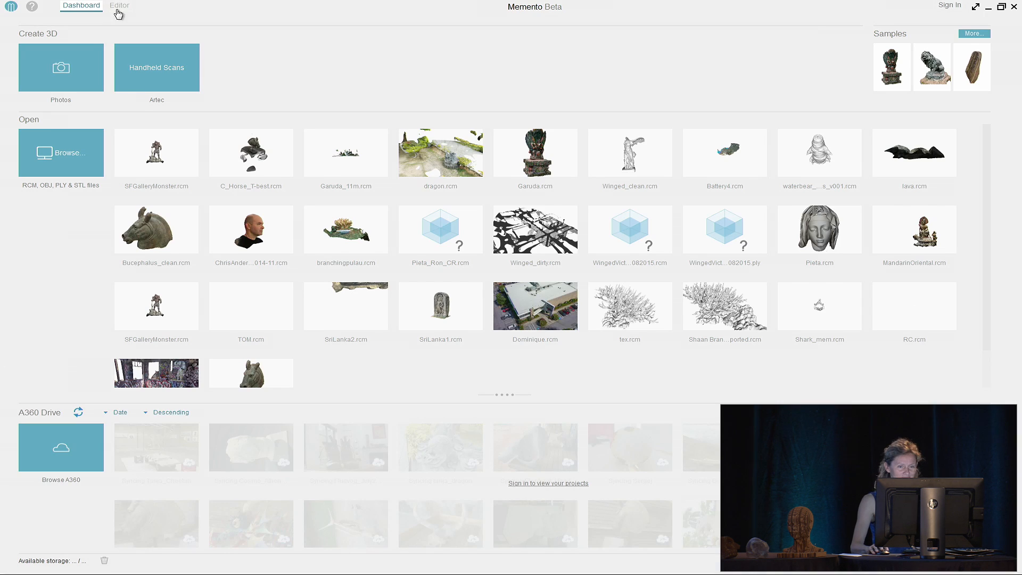
Open the Battery4 project and orbit and zoom to a close side view of the scan
{"action": "left_click", "coordinate": [734, 158]}
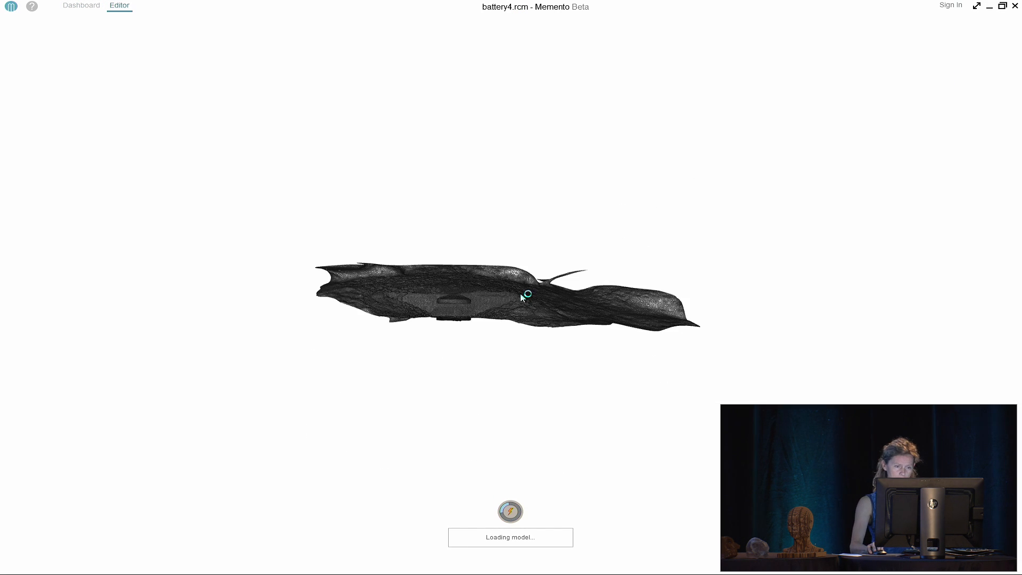
{"action": "left_click_drag", "start_coordinate": [521, 292], "coordinate": [528, 324]}
{"action": "scroll", "coordinate": [470, 334], "scroll_direction": "up", "scroll_amount": 3}
{"action": "scroll", "coordinate": [469, 326], "scroll_direction": "up", "scroll_amount": 2}
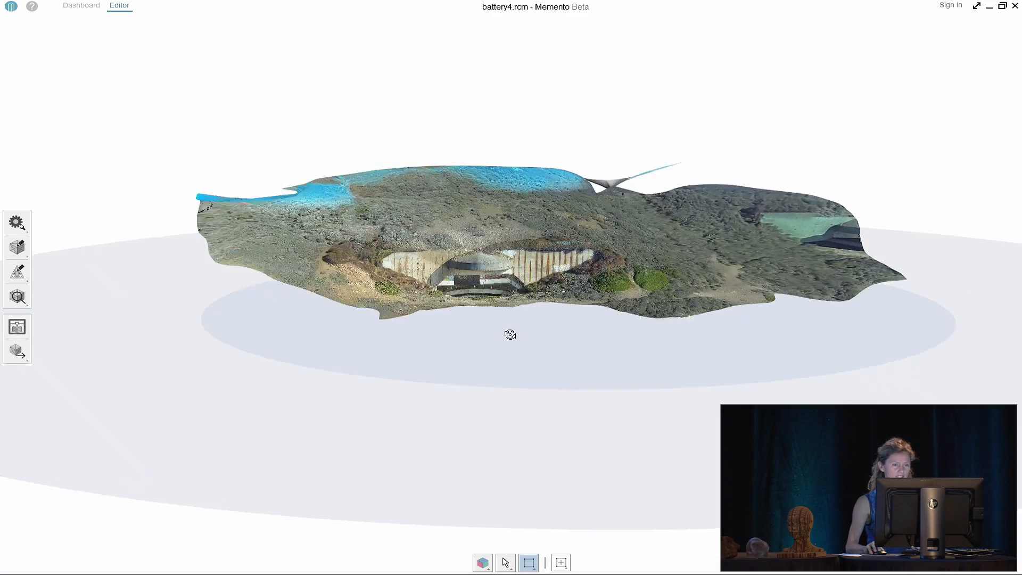
{"action": "mouse_move", "coordinate": [510, 334]}
{"action": "left_mouse_down"}
{"action": "mouse_move", "coordinate": [422, 302]}
{"action": "mouse_move", "coordinate": [491, 332]}
{"action": "left_mouse_up"}
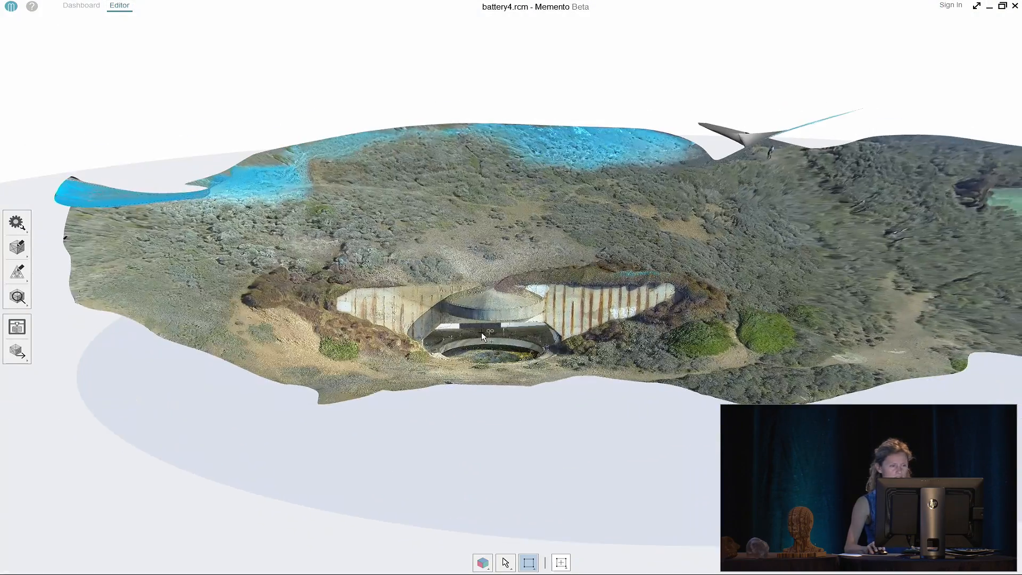
Isolate the central terrain around the bunker, then clear the selection to see the textured model
{"action": "left_click_drag", "start_coordinate": [122, 106], "coordinate": [497, 430]}
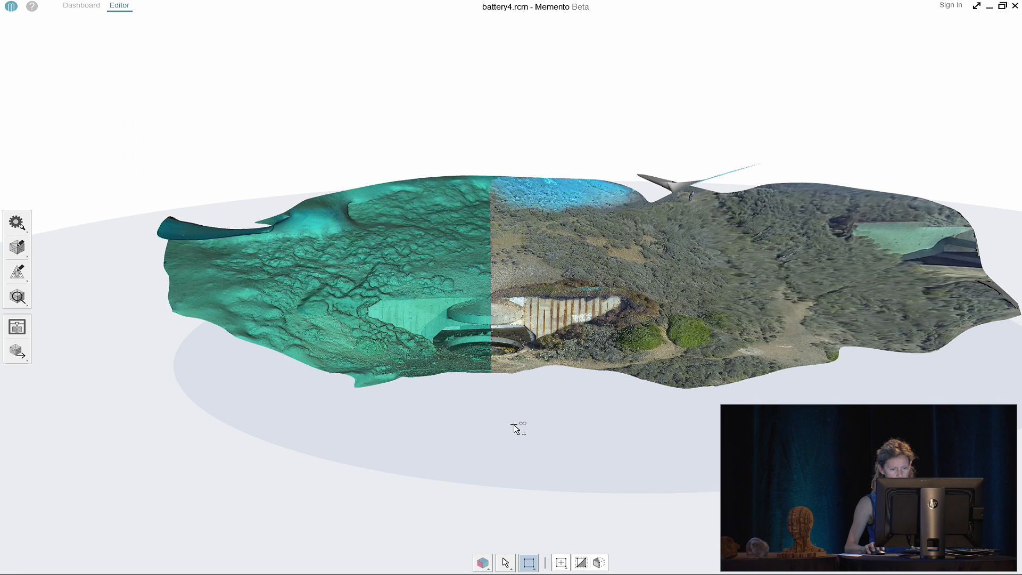
{"action": "right_click", "coordinate": [413, 496]}
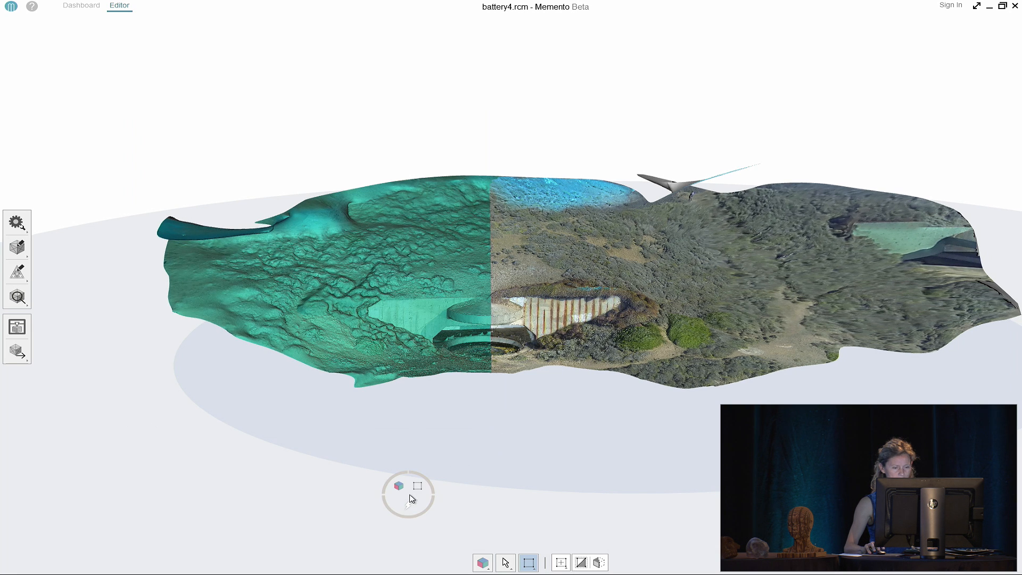
{"action": "left_click", "coordinate": [424, 526]}
{"action": "middle_click_drag", "start_coordinate": [503, 389], "coordinate": [422, 383]}
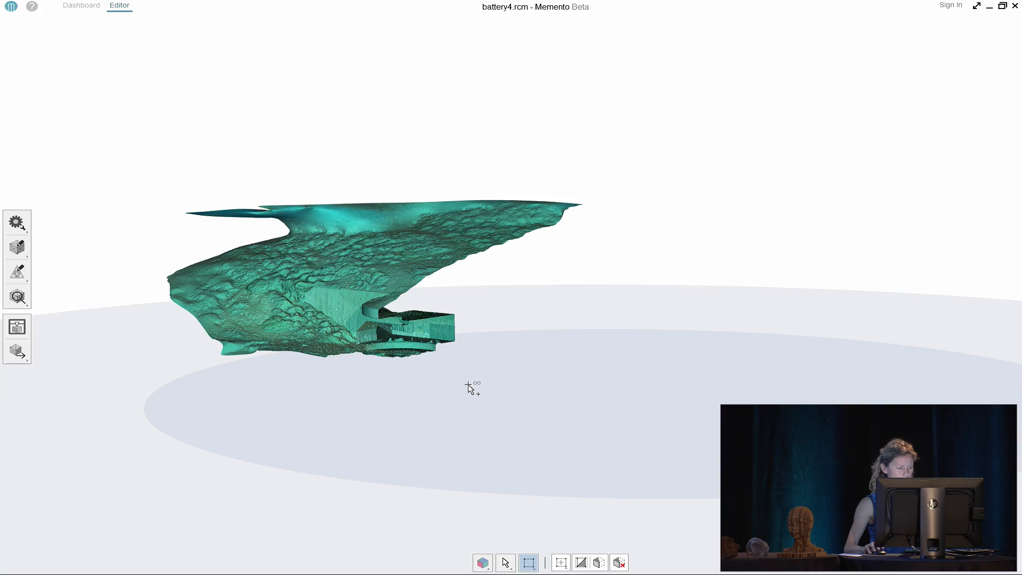
{"action": "left_click", "coordinate": [473, 390]}
Pan and orbit to a lower, frontal view of the bunker
{"action": "scroll", "coordinate": [411, 349], "scroll_direction": "up", "scroll_amount": 5}
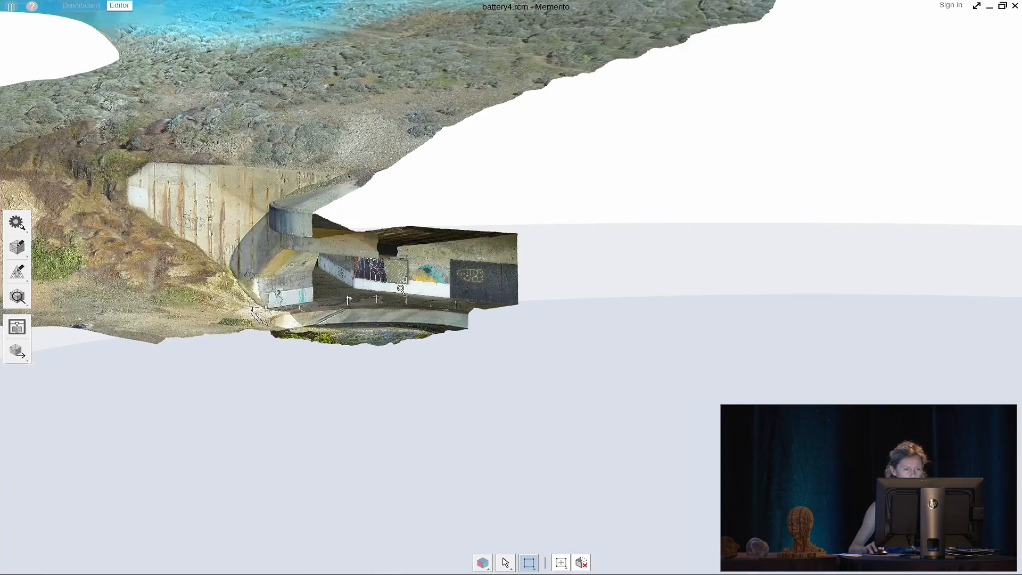
{"action": "middle_click_drag", "start_coordinate": [403, 296], "coordinate": [589, 341]}
{"action": "left_click_drag", "start_coordinate": [583, 349], "coordinate": [458, 331]}
{"action": "scroll", "coordinate": [457, 331], "scroll_direction": "up", "scroll_amount": 3}
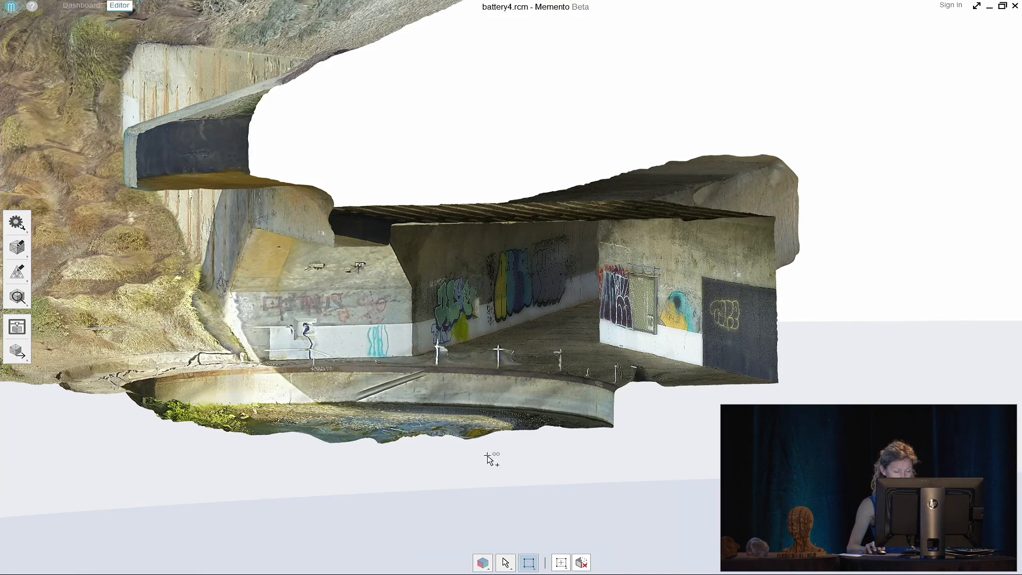
Walk toward the bunker in first-person navigation, then return to the Dashboard
{"action": "left_click", "coordinate": [505, 565]}
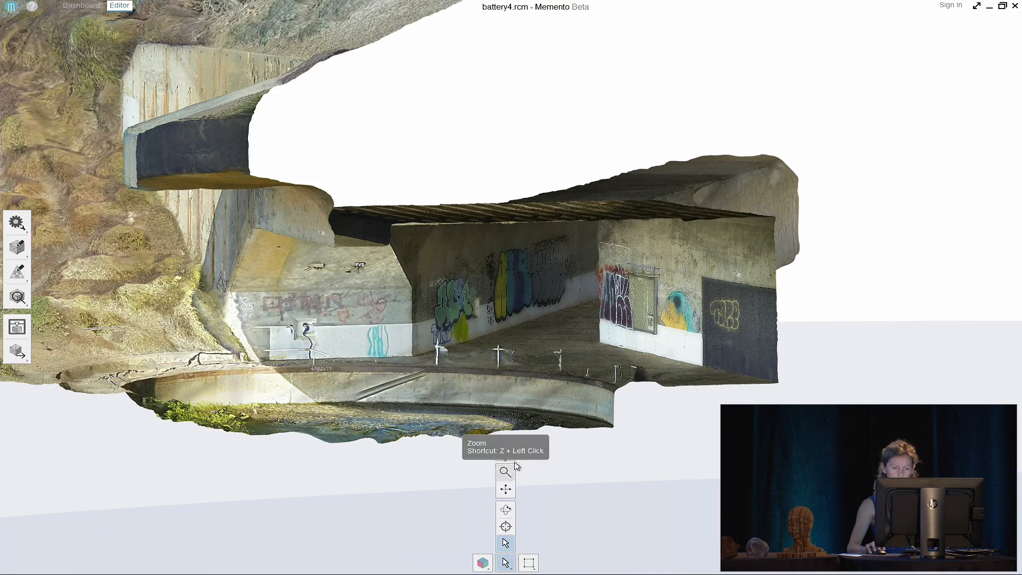
{"action": "left_click", "coordinate": [505, 528]}
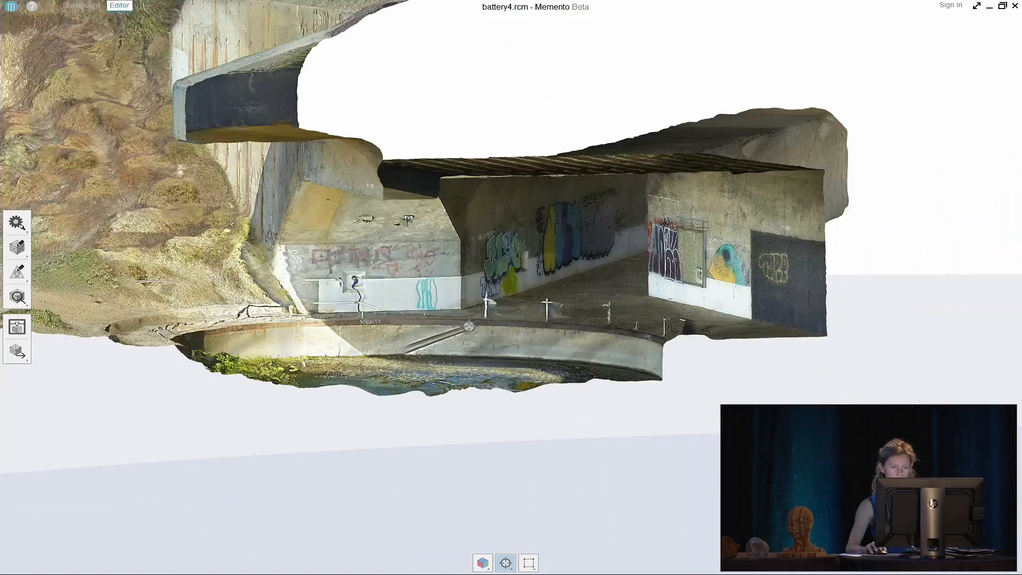
{"action": "left_click_drag", "start_coordinate": [468, 327], "coordinate": [468, 286]}
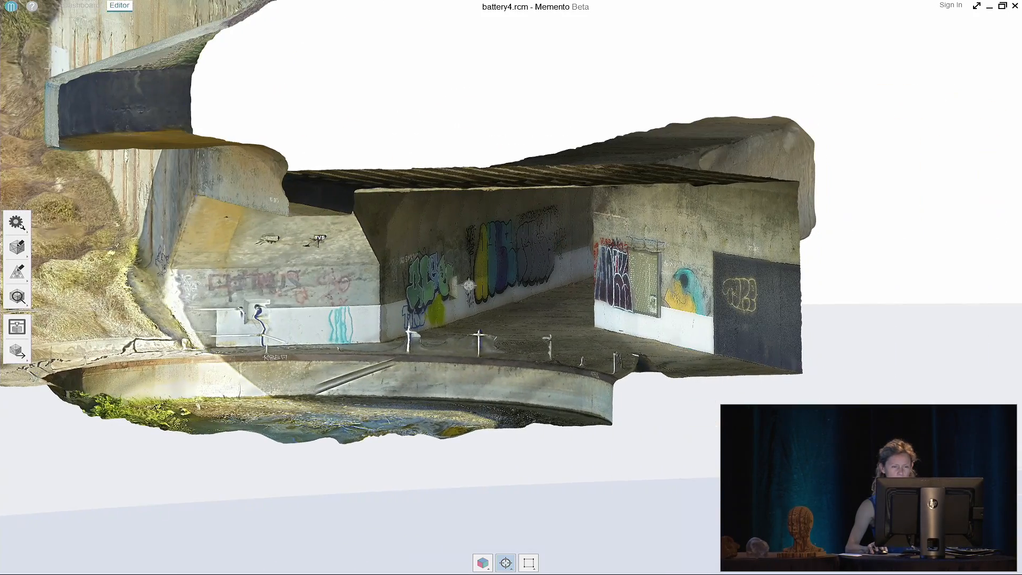
{"action": "scroll", "coordinate": [468, 286], "scroll_direction": "up", "scroll_amount": 3}
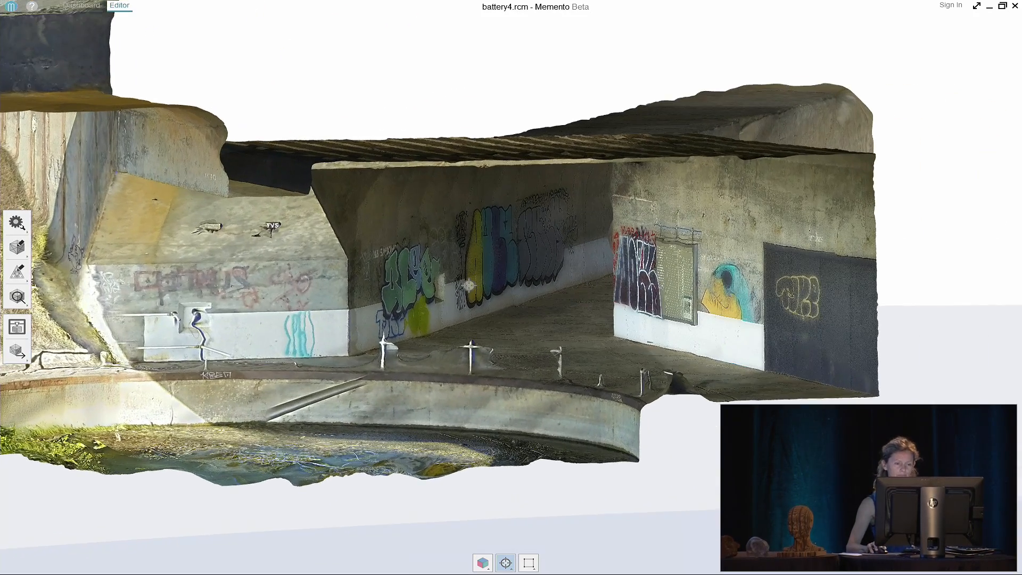
{"action": "scroll", "coordinate": [469, 286], "scroll_direction": "down", "scroll_amount": 3}
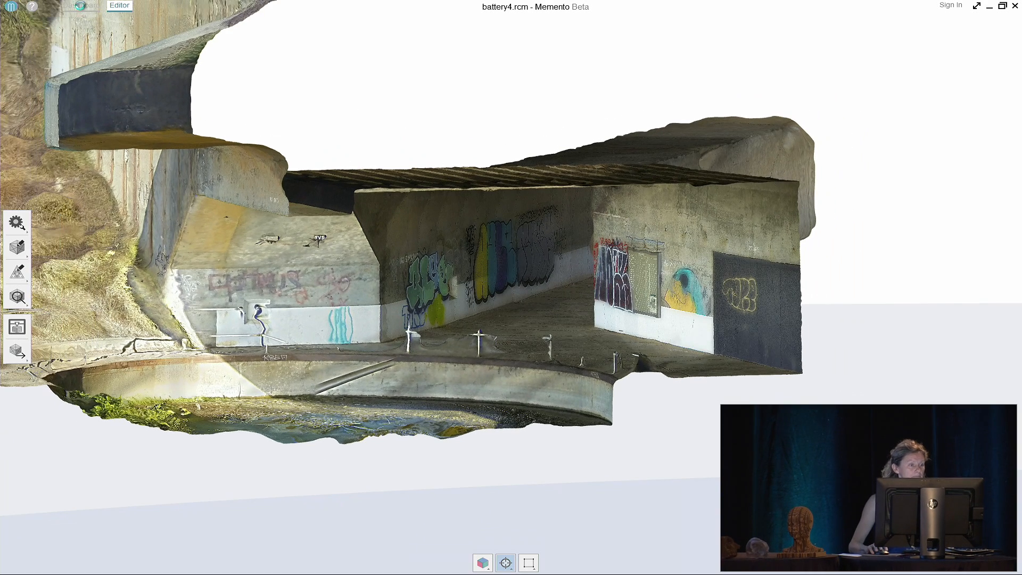
{"action": "left_click", "coordinate": [82, 6]}
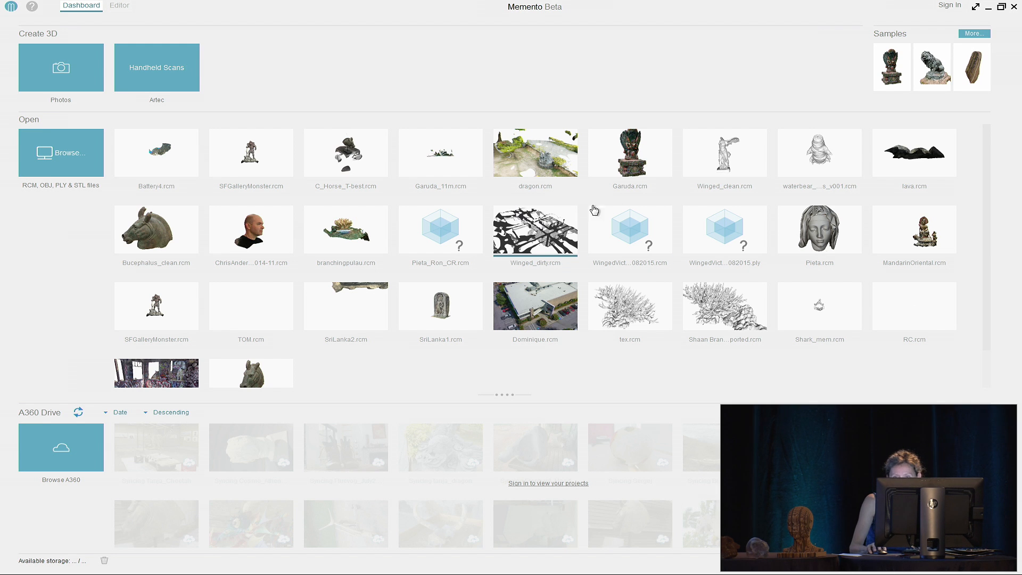
{"action": "double_click", "coordinate": [819, 154]}
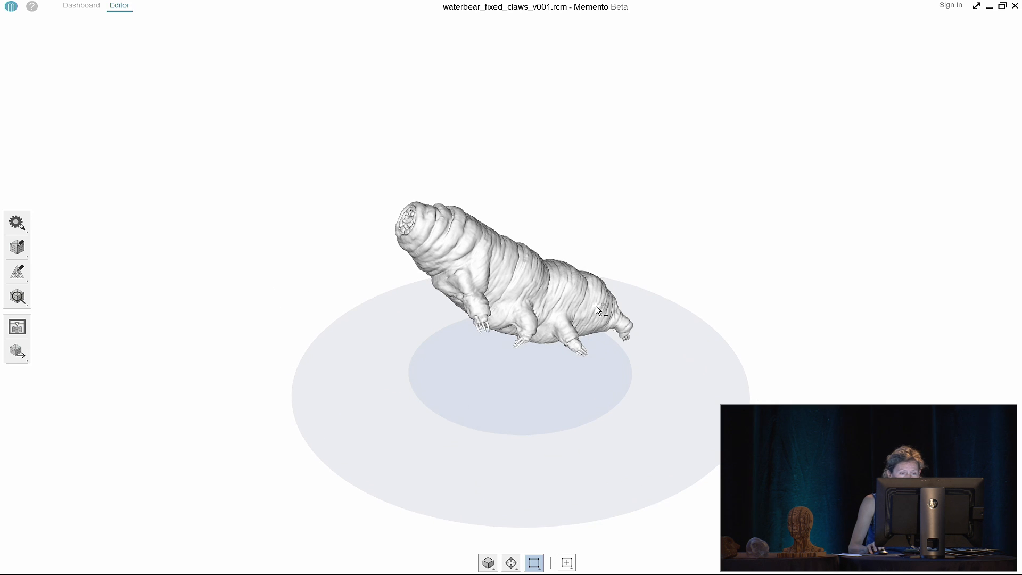
{"action": "scroll", "coordinate": [597, 302], "scroll_direction": "up", "scroll_amount": 6}
{"action": "middle_click_drag", "start_coordinate": [450, 230], "coordinate": [574, 246]}
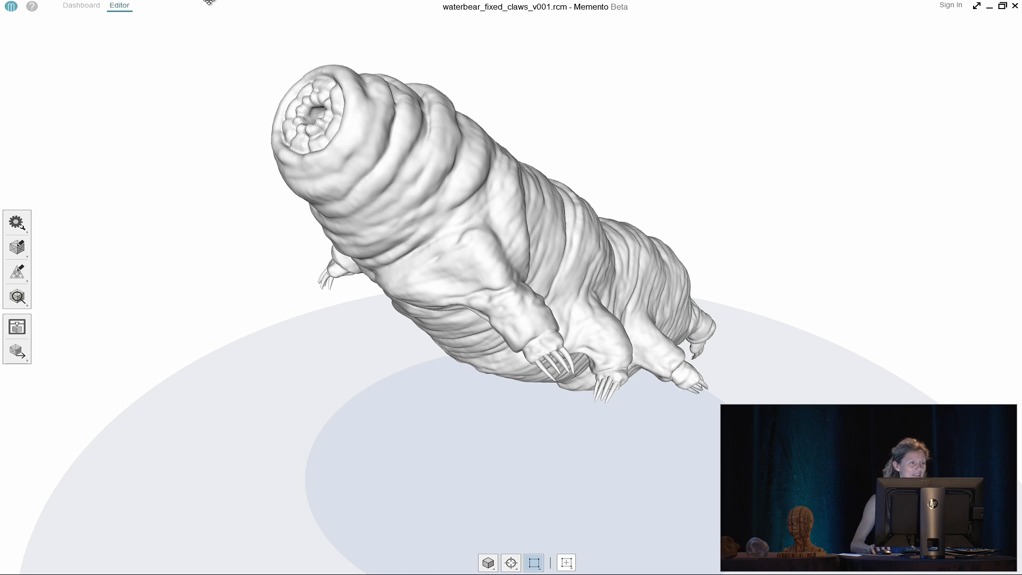
{"action": "left_click", "coordinate": [81, 6]}
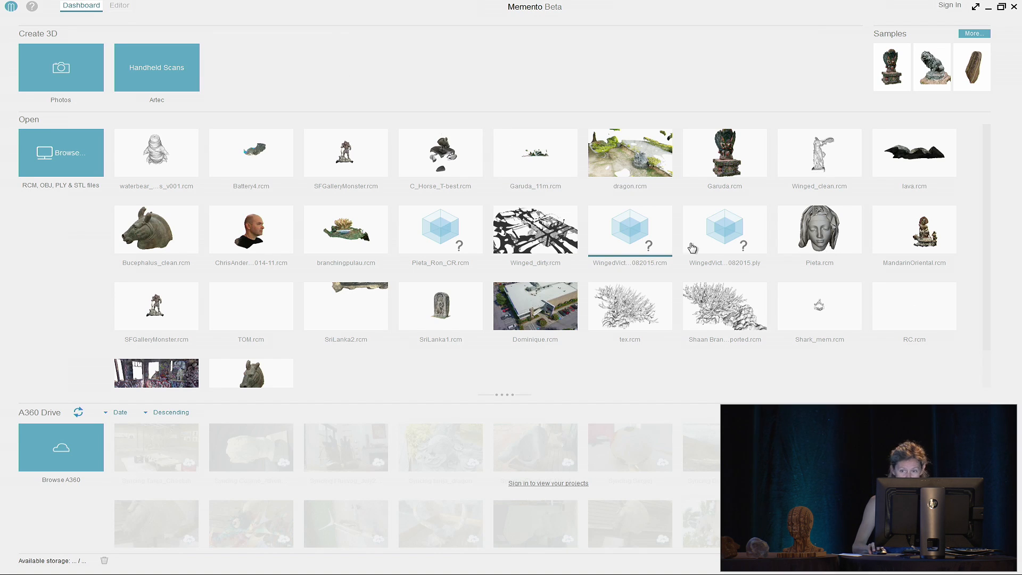
Open the portrait head scan and orbit to look at it from above
{"action": "left_click", "coordinate": [247, 229]}
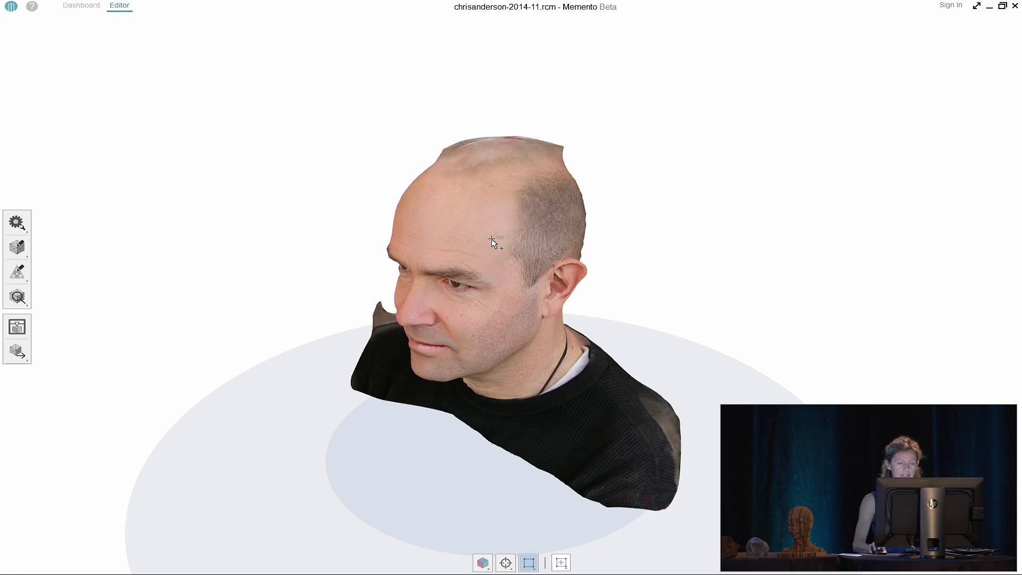
{"action": "scroll", "coordinate": [498, 233], "scroll_direction": "up", "scroll_amount": 3}
{"action": "scroll", "coordinate": [500, 220], "scroll_direction": "down", "scroll_amount": 2}
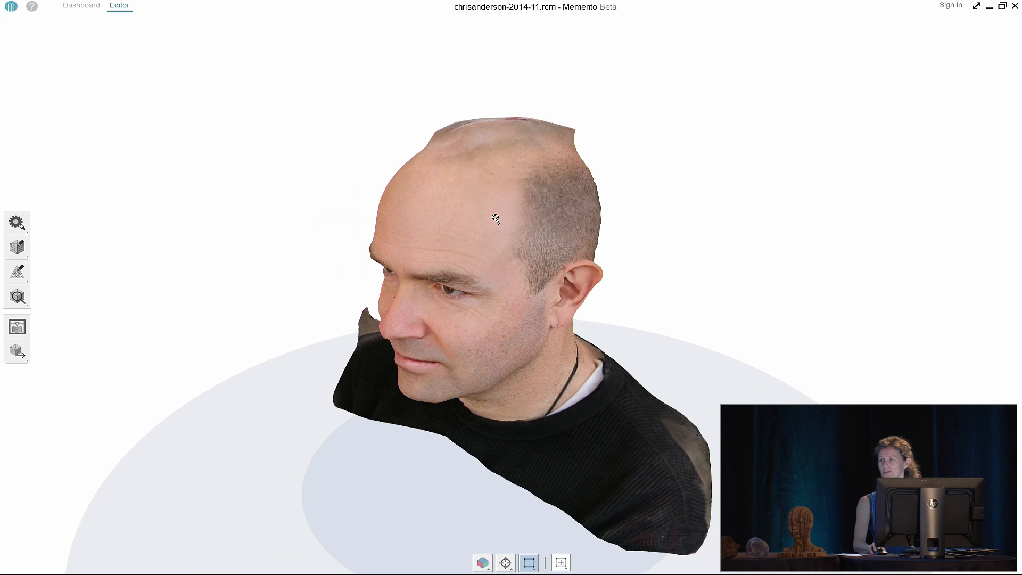
{"action": "left_click_drag", "start_coordinate": [504, 208], "coordinate": [465, 260]}
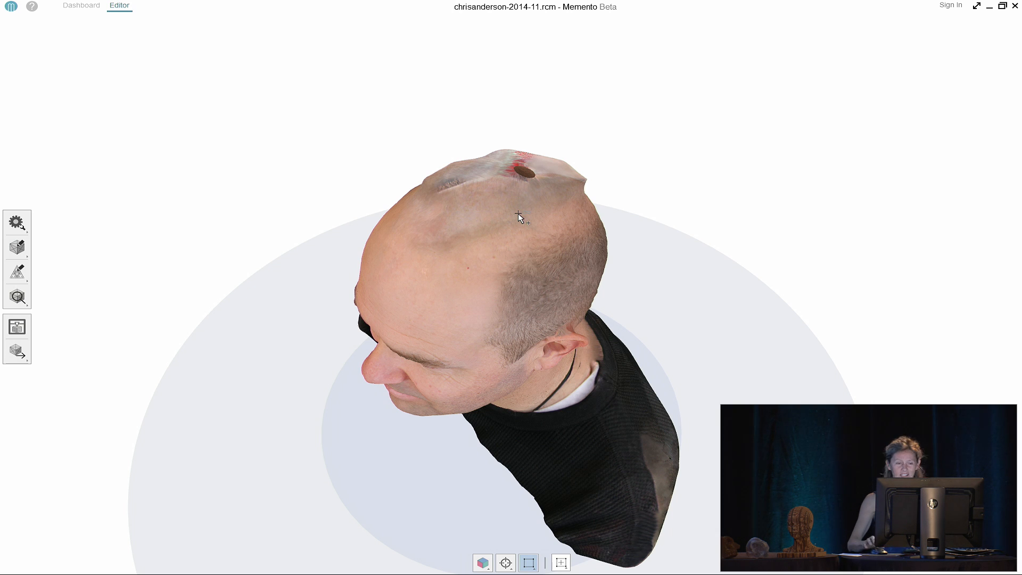
Display the head as a wireframe mesh and switch to Brush selection
{"action": "right_click_drag", "start_coordinate": [397, 153], "coordinate": [367, 117]}
{"action": "left_click_drag", "start_coordinate": [492, 198], "coordinate": [295, 250]}
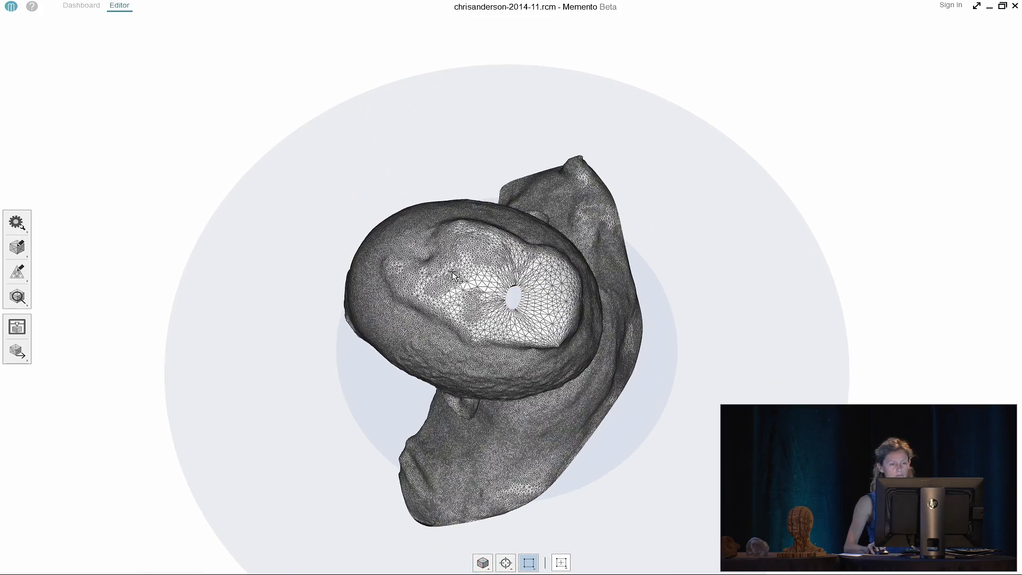
{"action": "scroll", "coordinate": [452, 274], "scroll_direction": "up", "scroll_amount": 2}
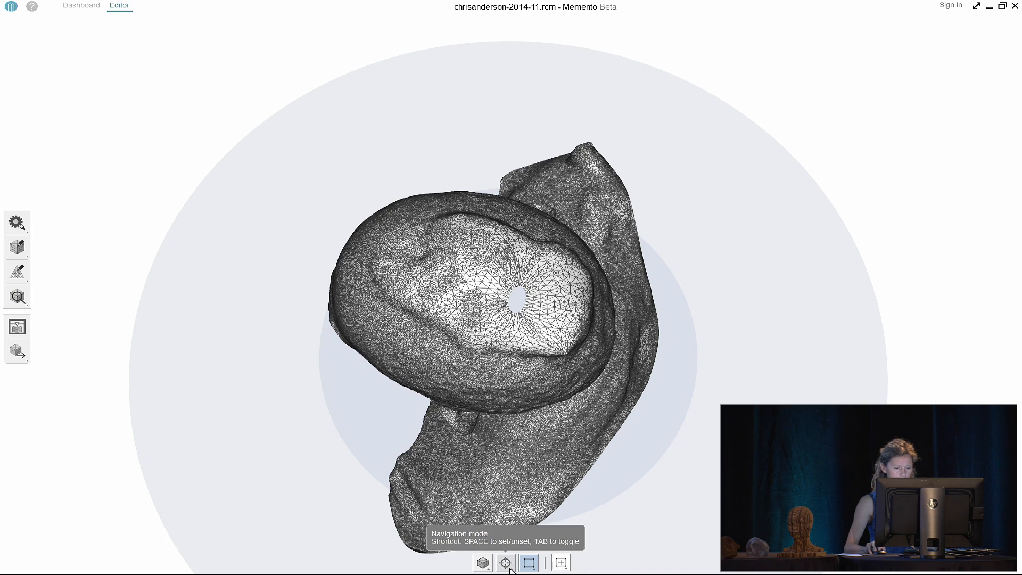
{"action": "left_click", "coordinate": [529, 563]}
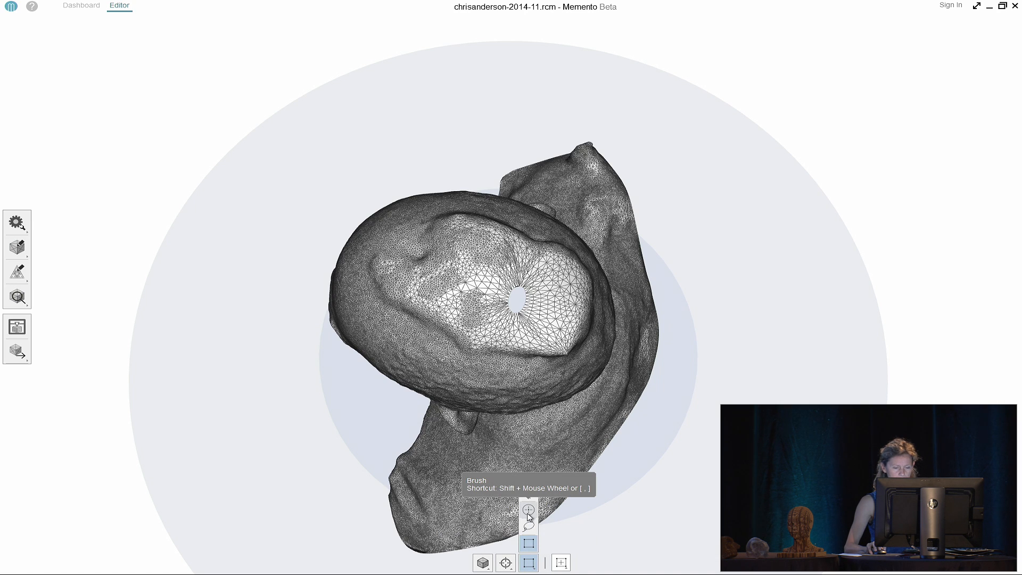
{"action": "left_click", "coordinate": [528, 512]}
Brush-select the inner faces capping the crown, delete them, and view the opened top
{"action": "mouse_move", "coordinate": [499, 345]}
{"action": "left_mouse_down"}
{"action": "mouse_move", "coordinate": [495, 332]}
{"action": "mouse_move", "coordinate": [422, 315]}
{"action": "mouse_move", "coordinate": [380, 259]}
{"action": "mouse_move", "coordinate": [460, 218]}
{"action": "mouse_move", "coordinate": [482, 223]}
{"action": "mouse_move", "coordinate": [574, 262]}
{"action": "mouse_move", "coordinate": [586, 309]}
{"action": "mouse_move", "coordinate": [578, 338]}
{"action": "mouse_move", "coordinate": [533, 351]}
{"action": "mouse_move", "coordinate": [517, 327]}
{"action": "mouse_move", "coordinate": [459, 309]}
{"action": "mouse_move", "coordinate": [413, 266]}
{"action": "mouse_move", "coordinate": [480, 245]}
{"action": "mouse_move", "coordinate": [444, 264]}
{"action": "mouse_move", "coordinate": [479, 279]}
{"action": "mouse_move", "coordinate": [542, 269]}
{"action": "mouse_move", "coordinate": [560, 296]}
{"action": "mouse_move", "coordinate": [550, 313]}
{"action": "left_mouse_up"}
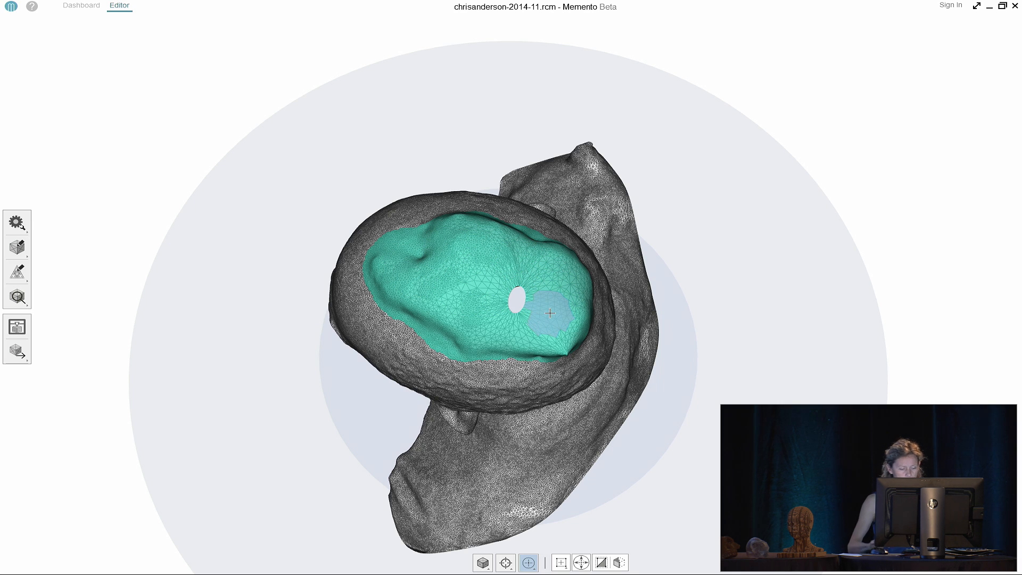
{"action": "key", "text": "Delete"}
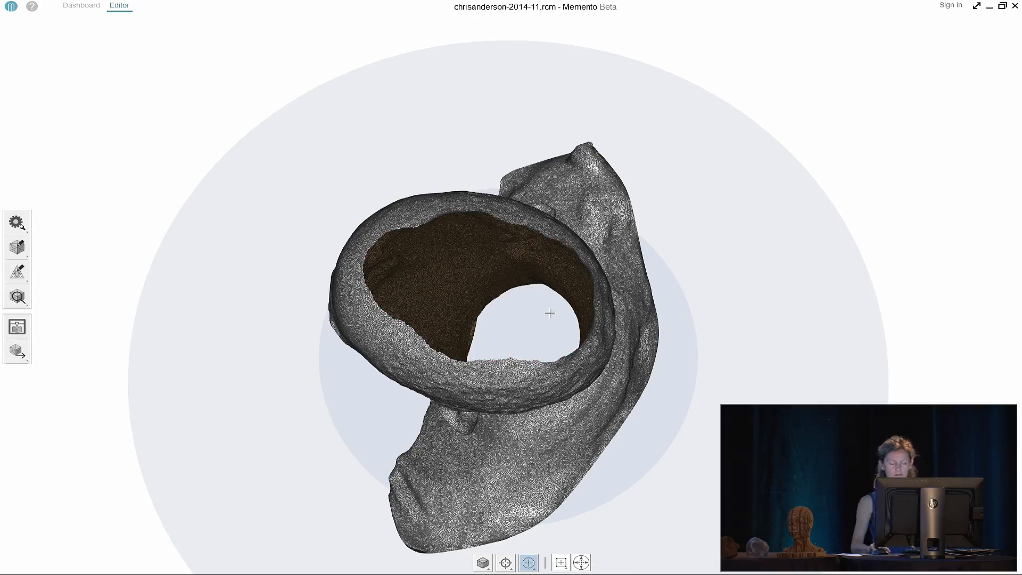
{"action": "left_click_drag", "start_coordinate": [508, 304], "coordinate": [767, 240]}
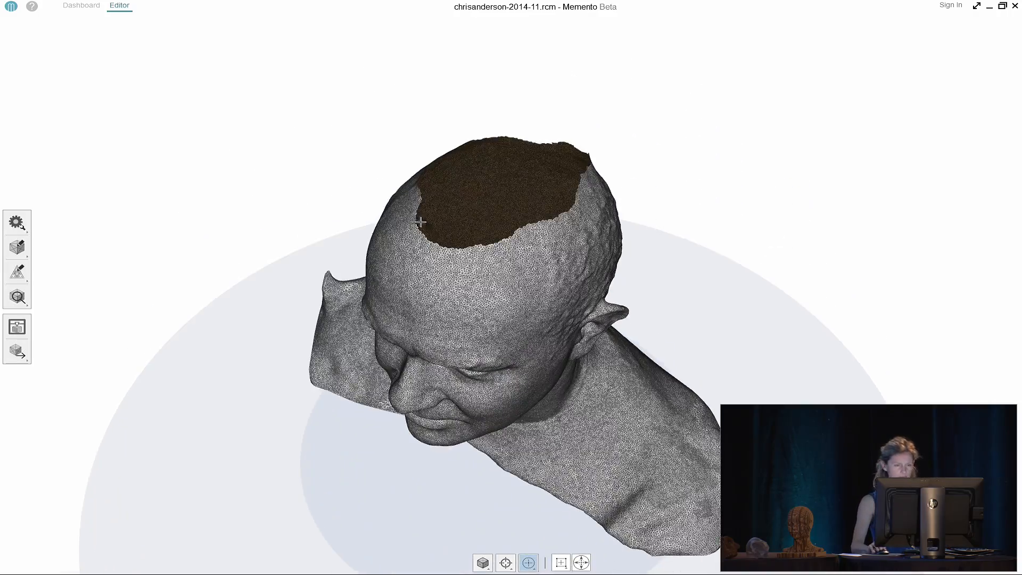
{"action": "scroll", "coordinate": [421, 222], "scroll_direction": "up", "scroll_amount": 6}
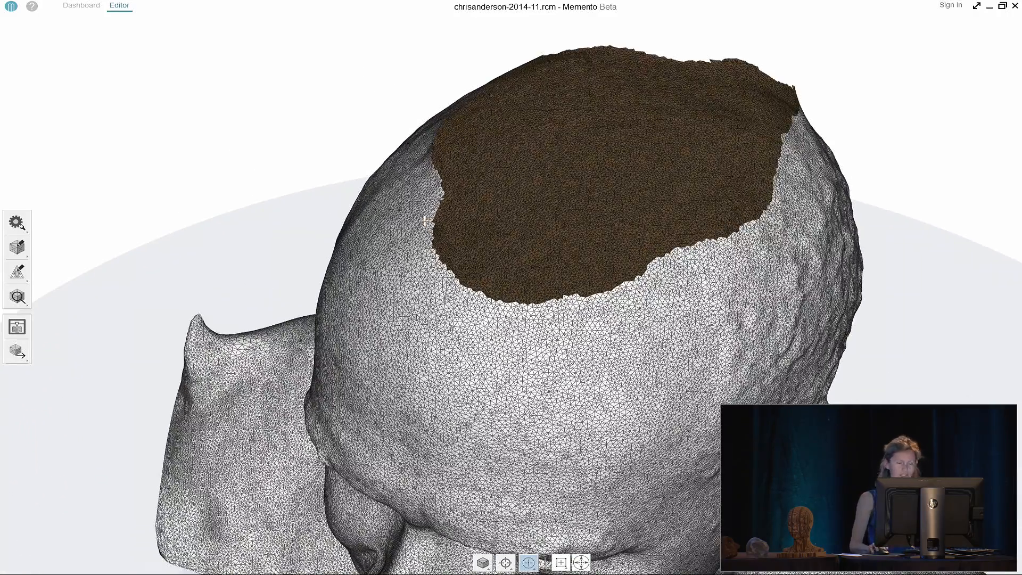
{"action": "left_click", "coordinate": [425, 220]}
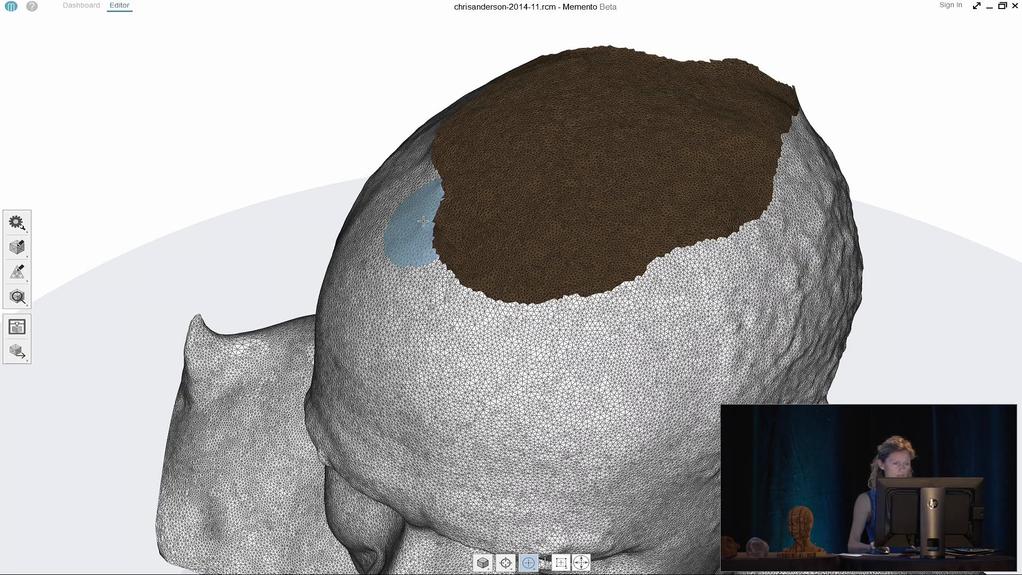
Use Bridge large gaps to span the crown hole from its left edge to its right edge
{"action": "left_click", "coordinate": [23, 246]}
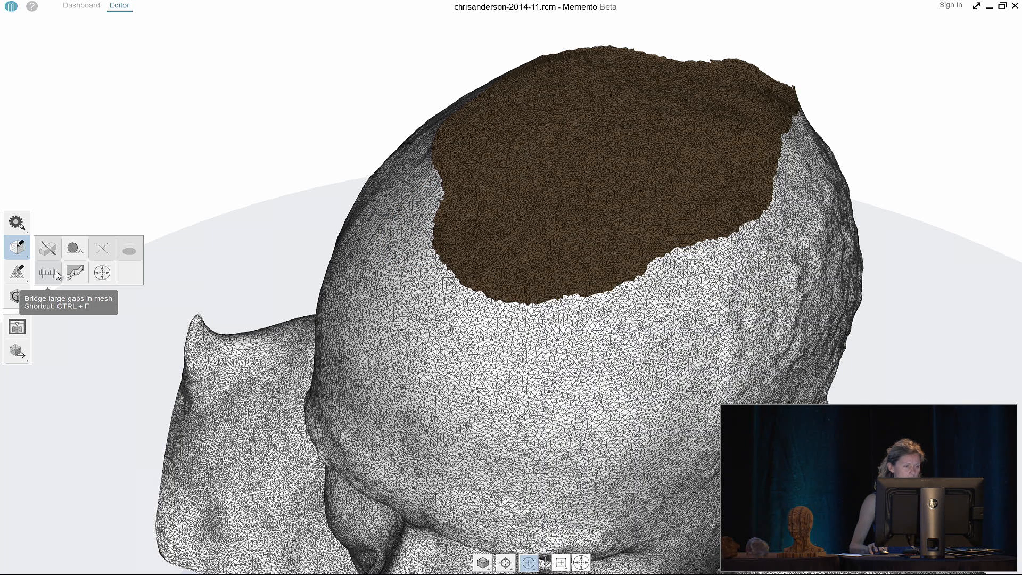
{"action": "left_click", "coordinate": [48, 273]}
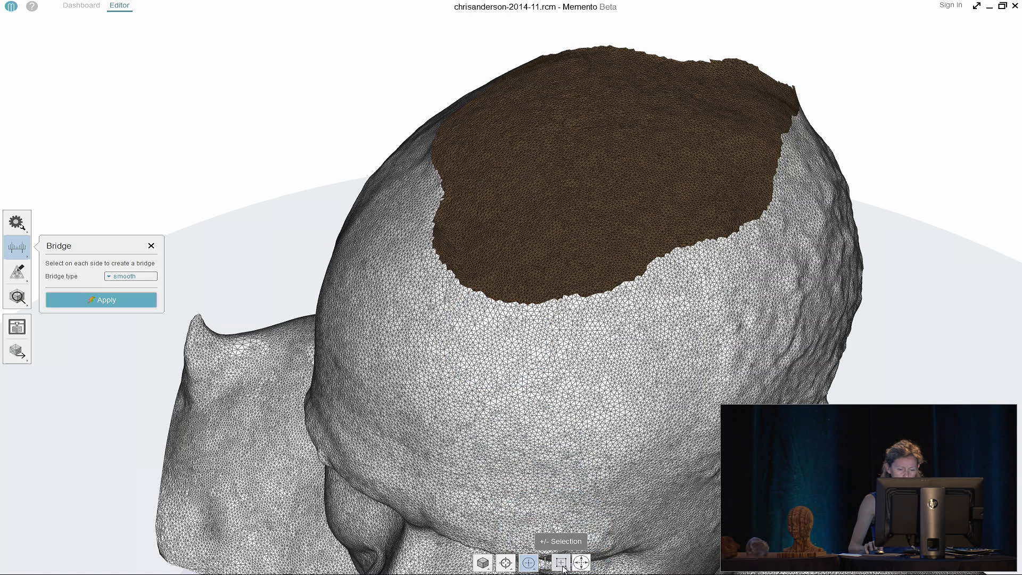
{"action": "mouse_move", "coordinate": [532, 566]}
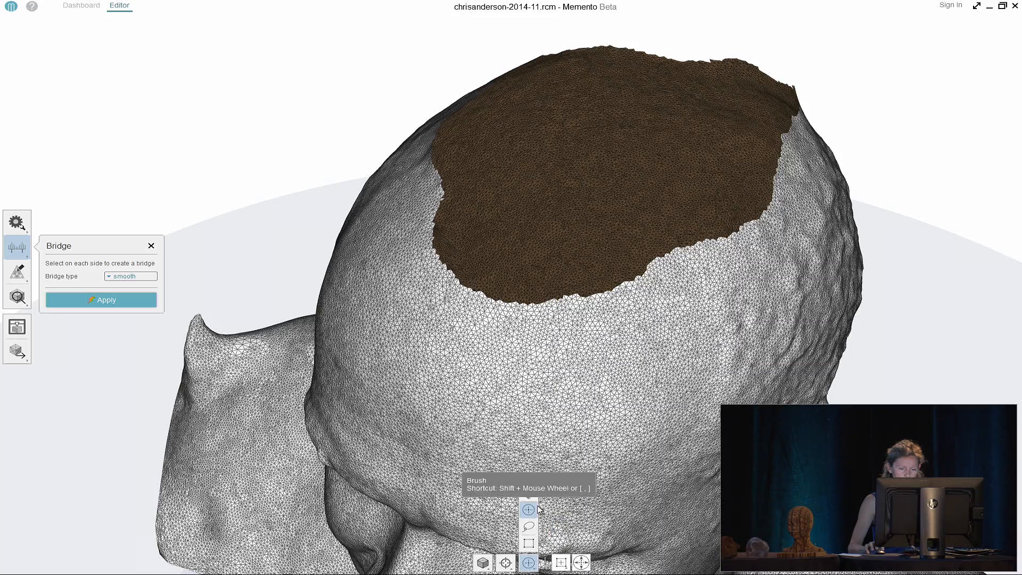
{"action": "left_click", "coordinate": [527, 495]}
{"action": "scroll", "coordinate": [573, 293], "scroll_direction": "up", "scroll_amount": 5}
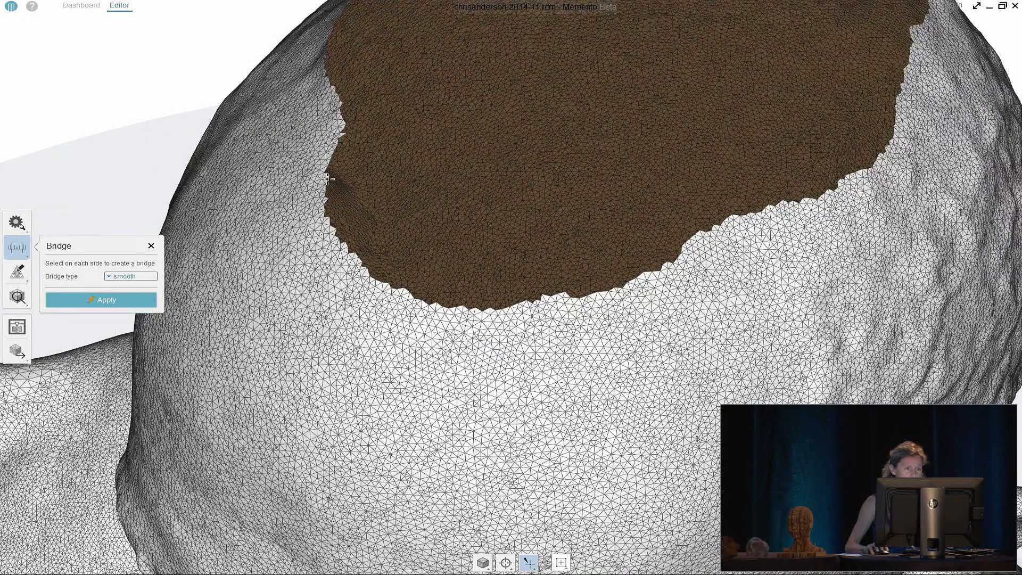
{"action": "left_click", "coordinate": [327, 179]}
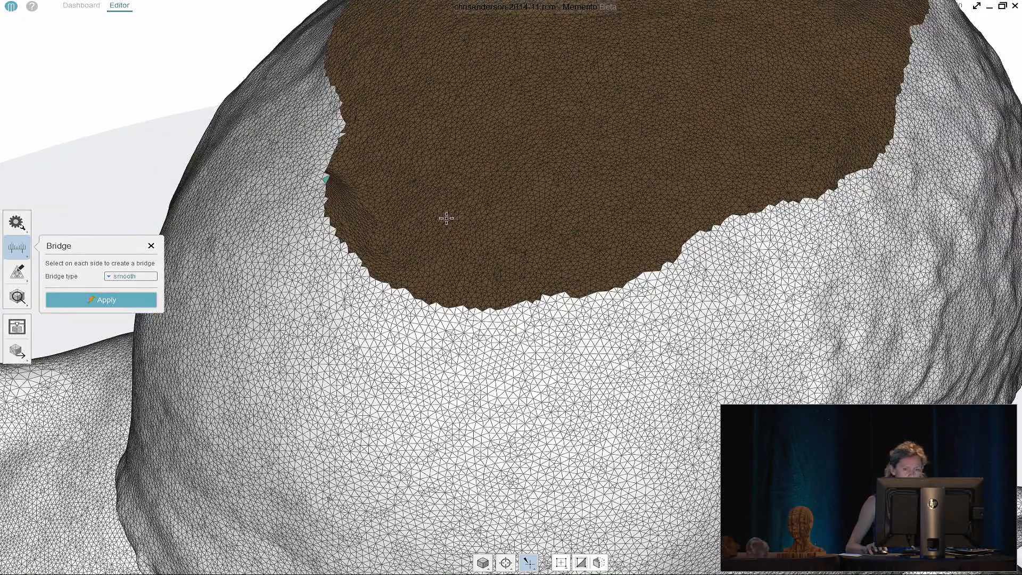
{"action": "left_click", "coordinate": [643, 277]}
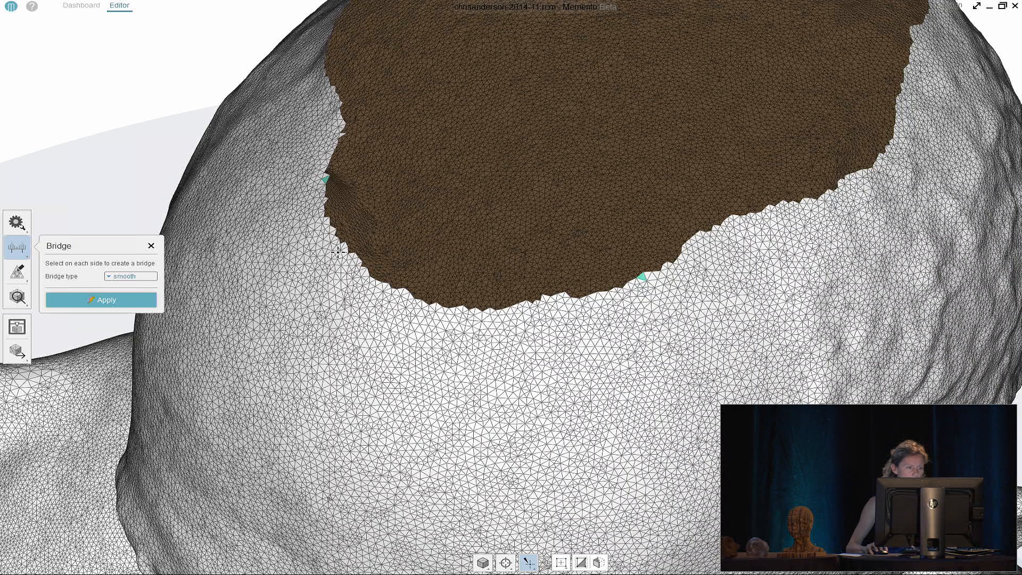
{"action": "left_click", "coordinate": [128, 300]}
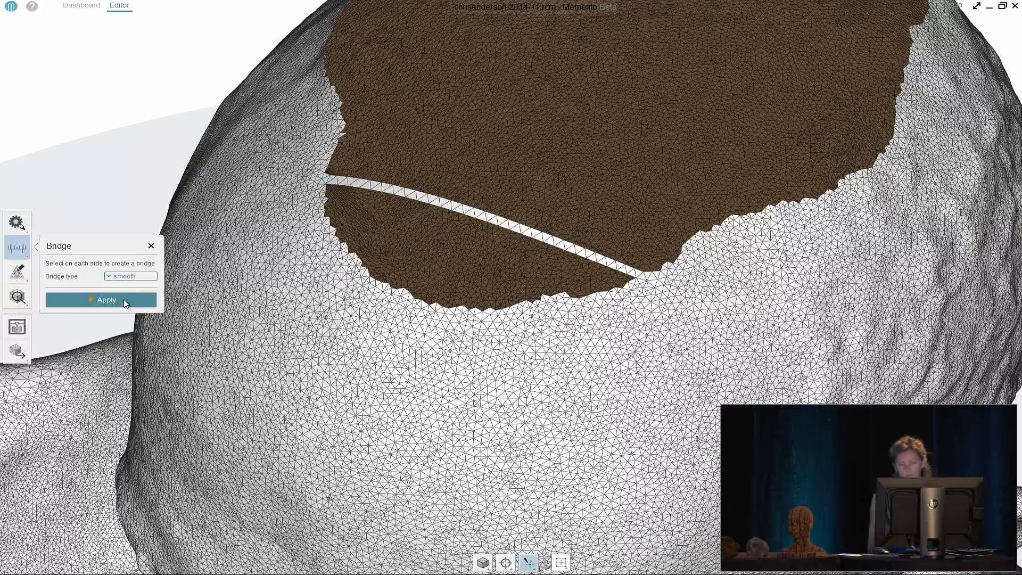
{"action": "left_click_drag", "start_coordinate": [176, 306], "coordinate": [266, 272]}
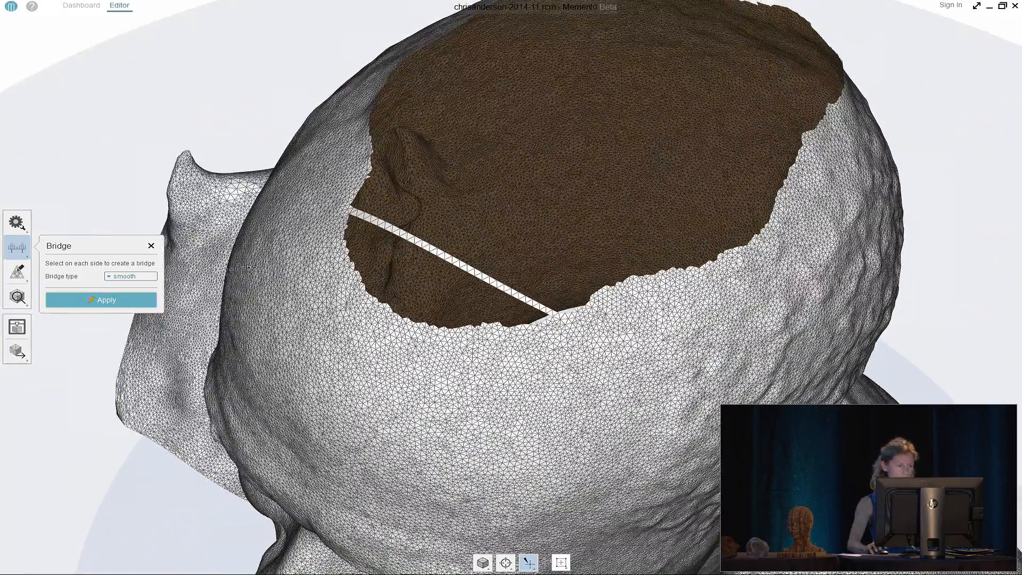
{"action": "left_click", "coordinate": [151, 246]}
{"action": "left_click", "coordinate": [17, 246]}
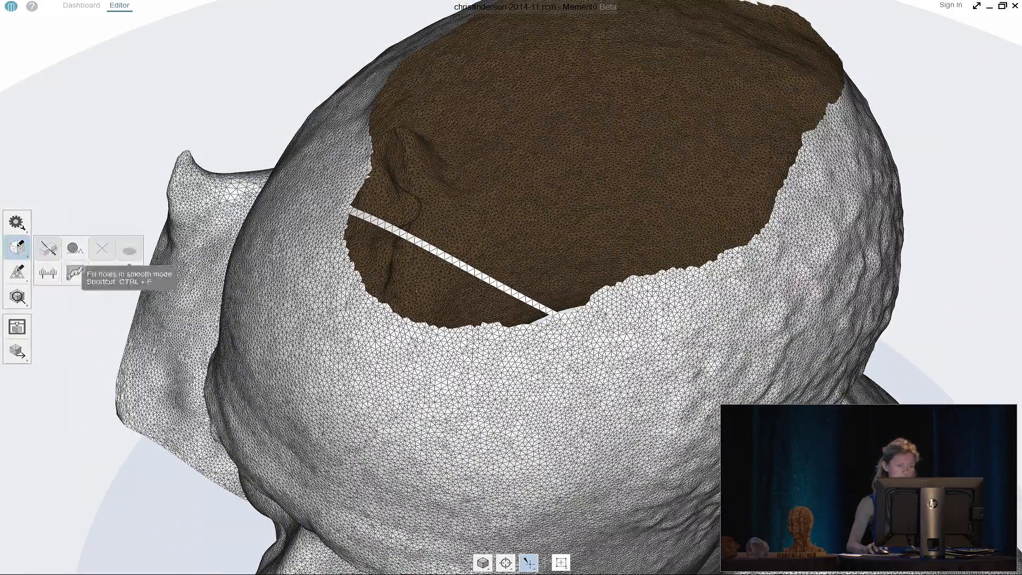
Brush-select the hole edge beside the bridge, fill it smoothly, and return to the Dashboard
{"action": "left_click", "coordinate": [528, 563]}
{"action": "left_click", "coordinate": [528, 511]}
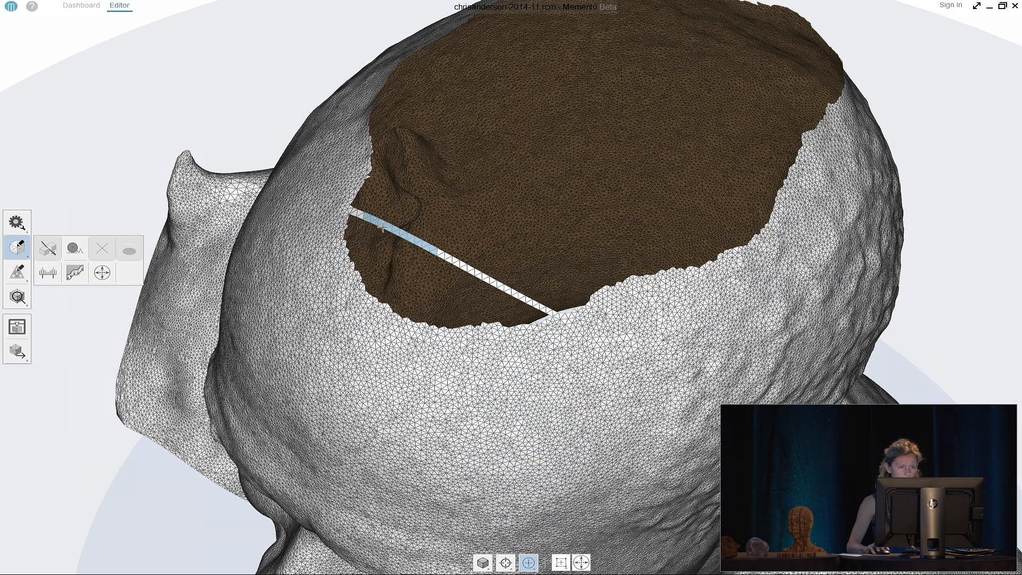
{"action": "mouse_move", "coordinate": [352, 213]}
{"action": "left_mouse_down"}
{"action": "mouse_move", "coordinate": [341, 237]}
{"action": "mouse_move", "coordinate": [345, 278]}
{"action": "mouse_move", "coordinate": [431, 349]}
{"action": "mouse_move", "coordinate": [514, 346]}
{"action": "mouse_move", "coordinate": [556, 314]}
{"action": "mouse_move", "coordinate": [379, 222]}
{"action": "left_mouse_up"}
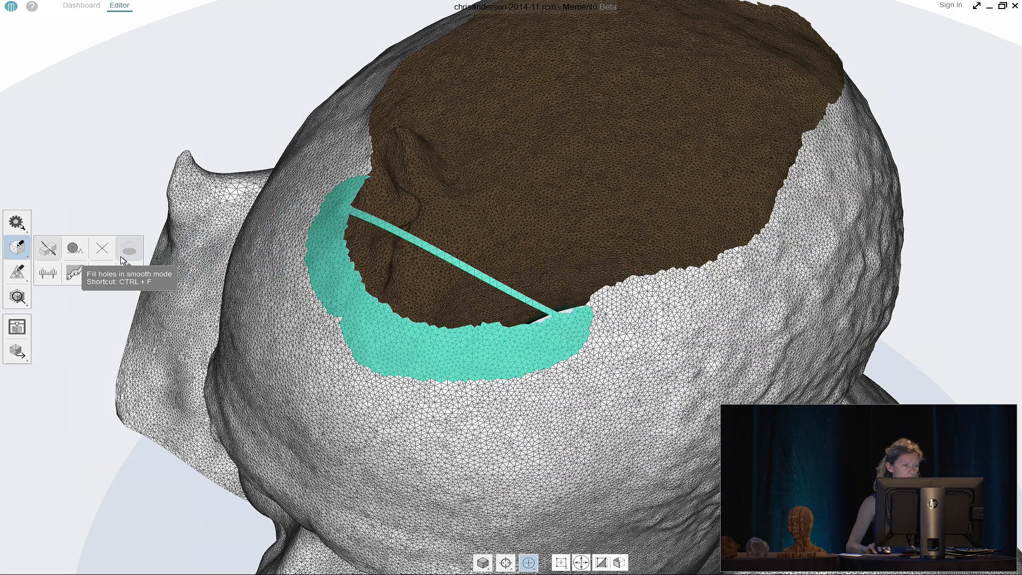
{"action": "left_click", "coordinate": [129, 250]}
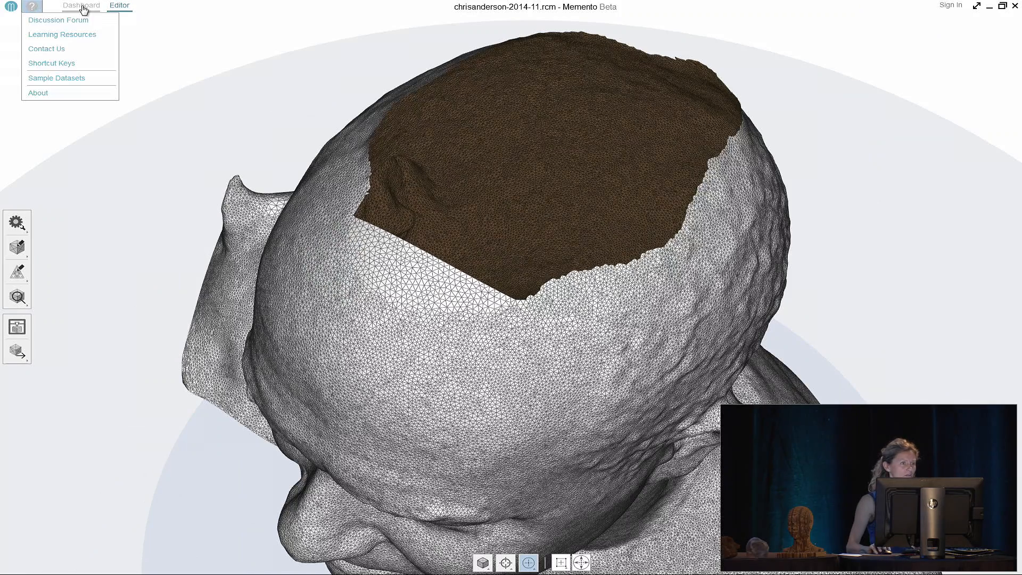
{"action": "left_click", "coordinate": [86, 7]}
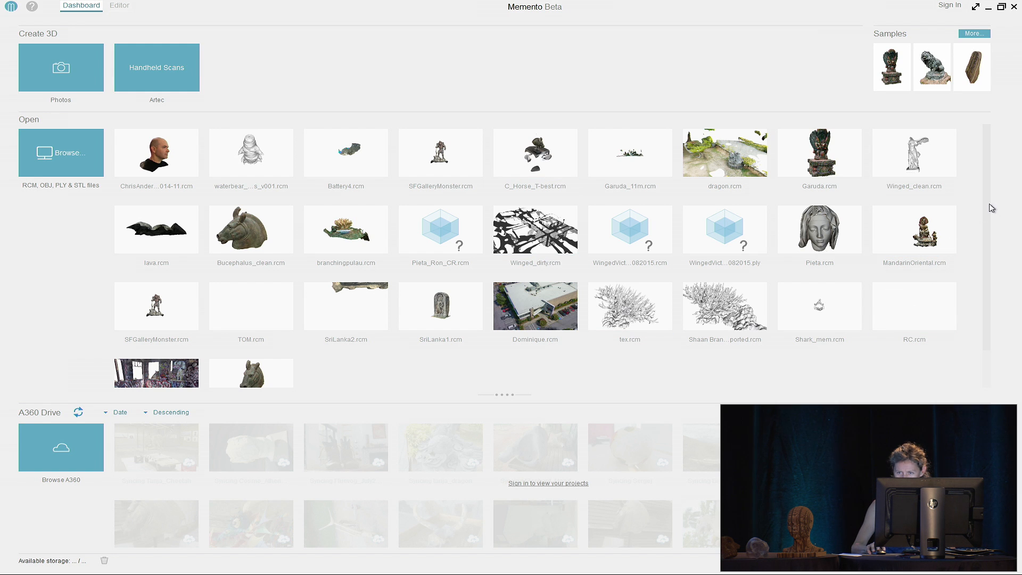
Open the PointRichmond project without saving the head edits
{"action": "left_click_drag", "start_coordinate": [985, 211], "coordinate": [988, 249]}
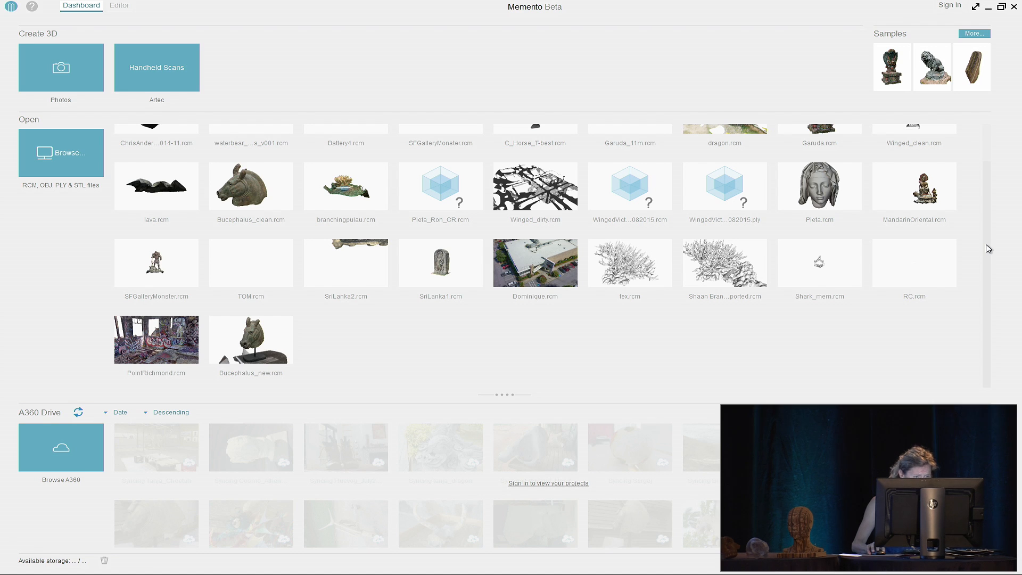
{"action": "mouse_move", "coordinate": [988, 267]}
{"action": "left_mouse_down"}
{"action": "mouse_move", "coordinate": [991, 201]}
{"action": "mouse_move", "coordinate": [989, 258]}
{"action": "left_mouse_up"}
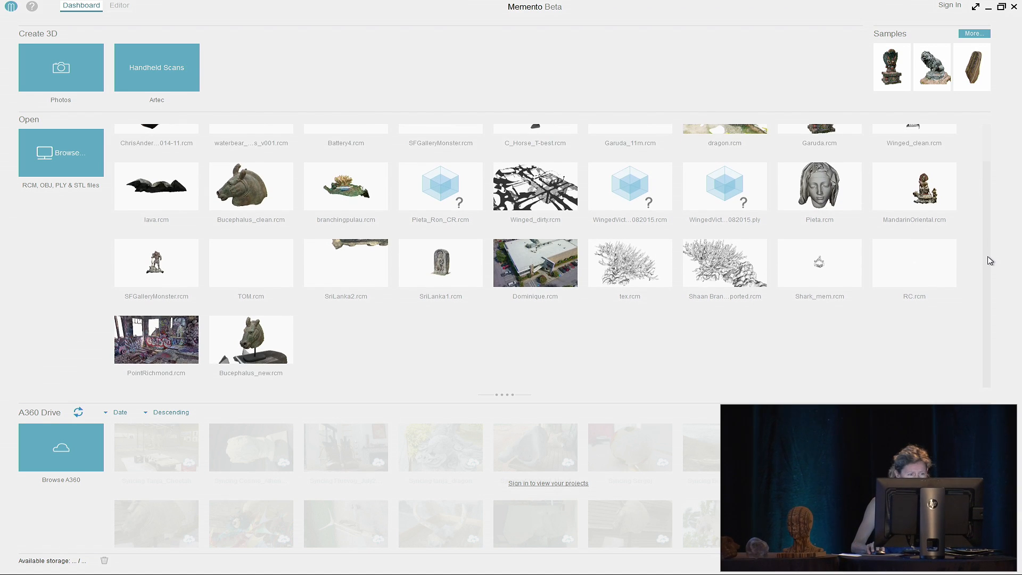
{"action": "left_click", "coordinate": [158, 341]}
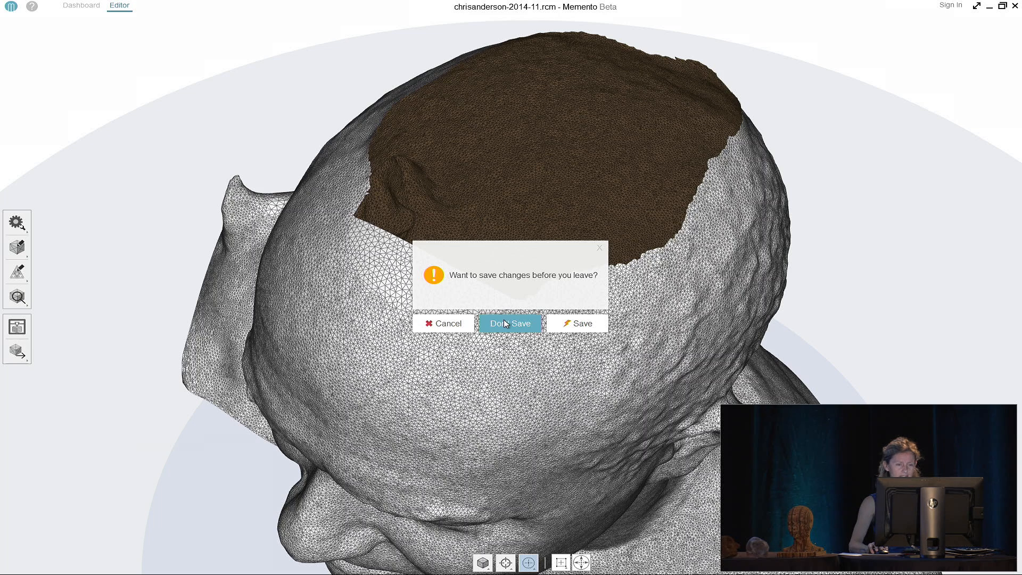
{"action": "left_click", "coordinate": [504, 321]}
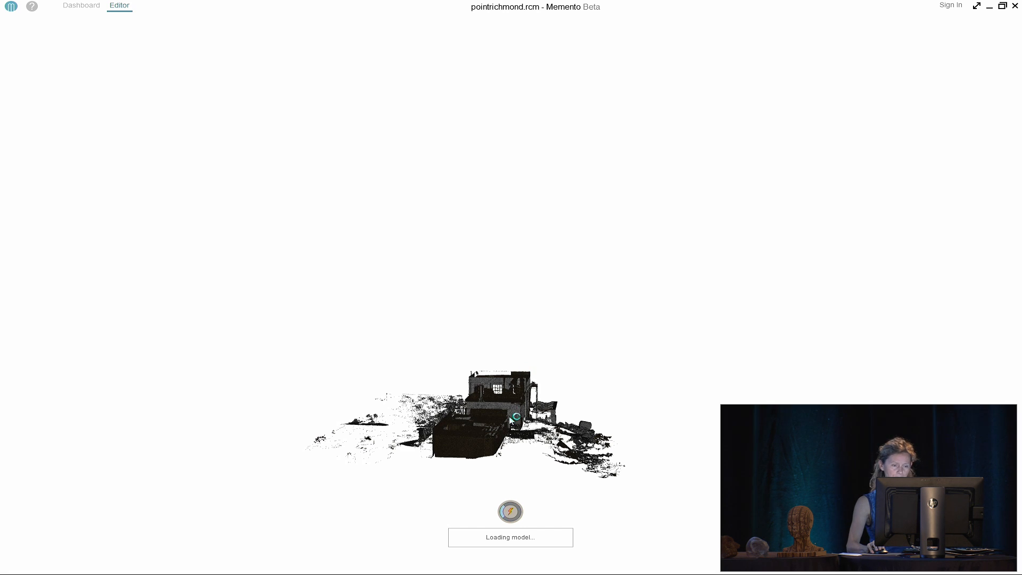
Orbit and zoom the PointRichmond point cloud to view the site side-on and from above
{"action": "left_click_drag", "start_coordinate": [511, 420], "coordinate": [607, 333]}
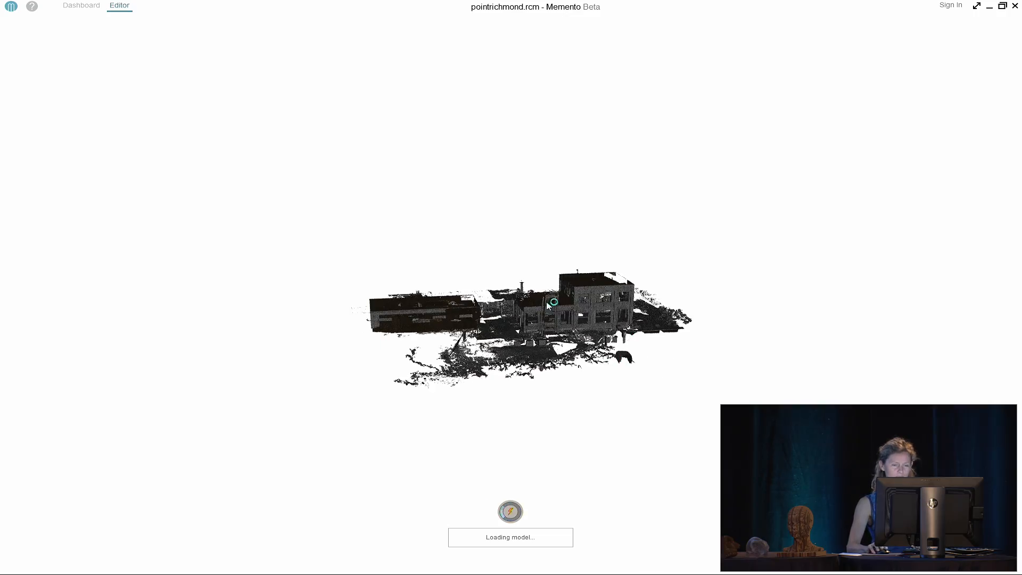
{"action": "scroll", "coordinate": [611, 333], "scroll_direction": "up", "scroll_amount": 3}
{"action": "scroll", "coordinate": [612, 331], "scroll_direction": "up", "scroll_amount": 10}
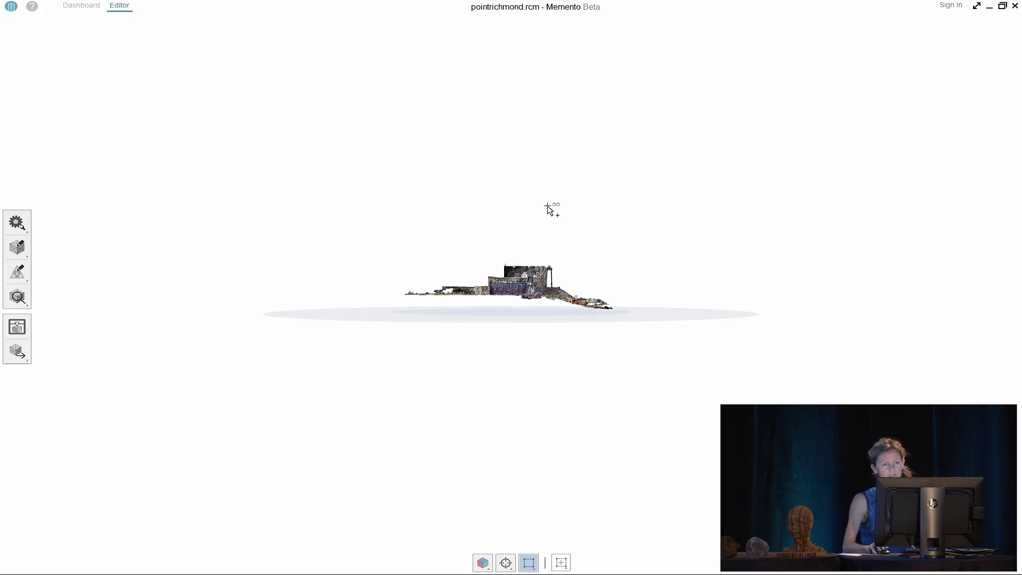
{"action": "scroll", "coordinate": [519, 284], "scroll_direction": "up", "scroll_amount": 6}
{"action": "left_click_drag", "start_coordinate": [519, 282], "coordinate": [351, 348]}
{"action": "scroll", "coordinate": [614, 343], "scroll_direction": "up", "scroll_amount": 5}
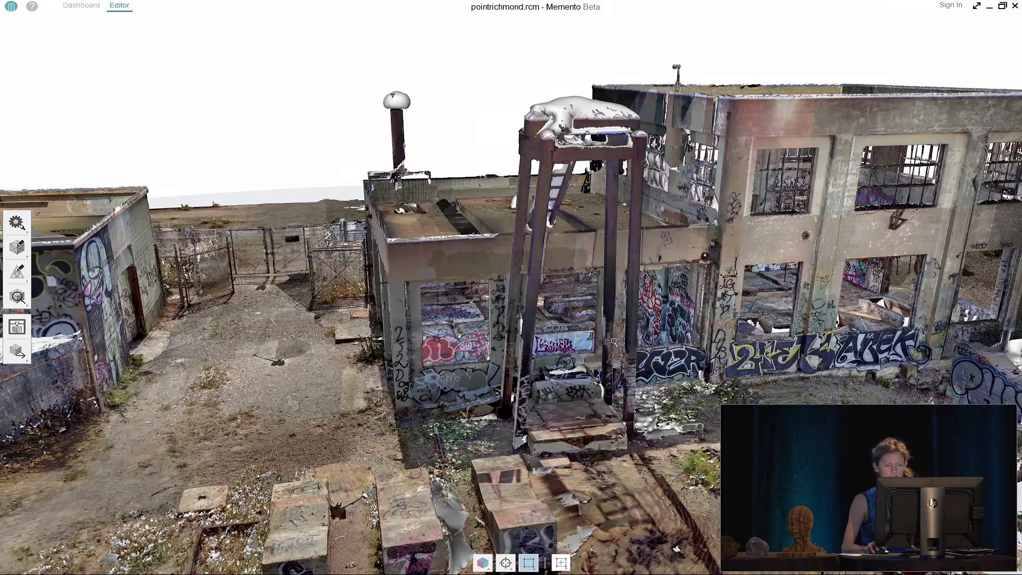
{"action": "scroll", "coordinate": [615, 343], "scroll_direction": "down", "scroll_amount": 2}
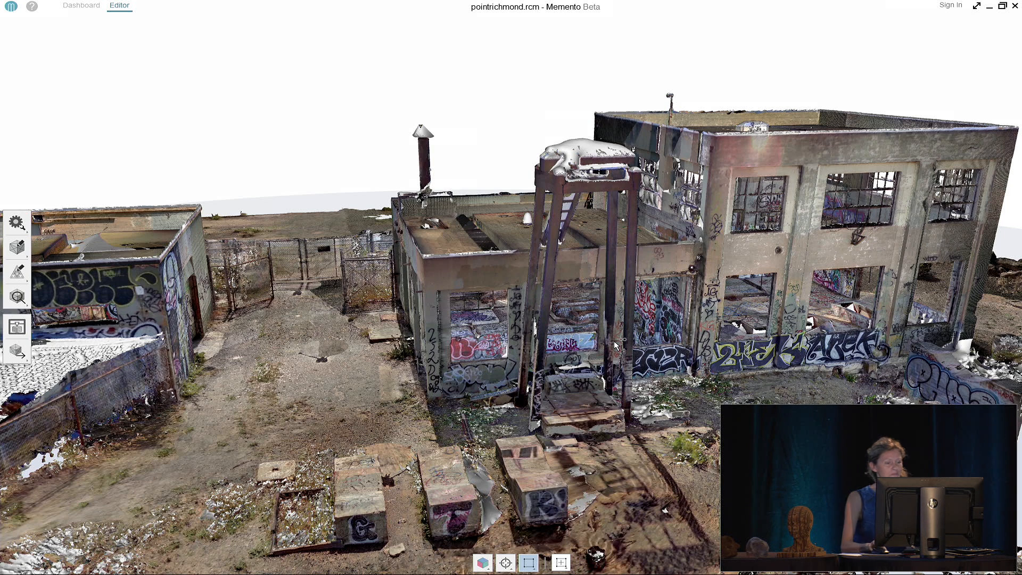
Return to the Dashboard and browse the _ORIGINAL MODELS FOR DEMO folder for a model
{"action": "left_click", "coordinate": [77, 7]}
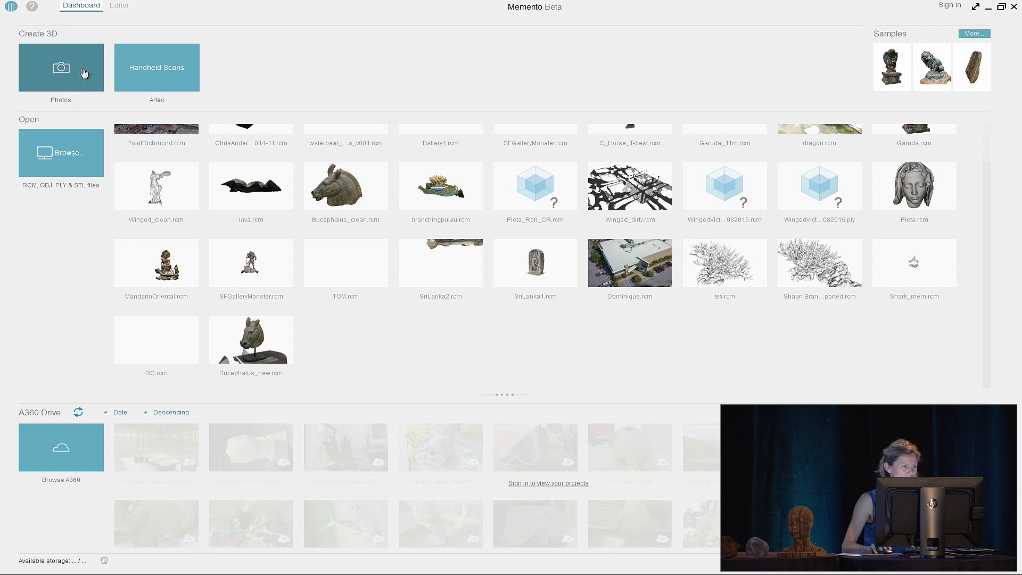
{"action": "left_click", "coordinate": [55, 172]}
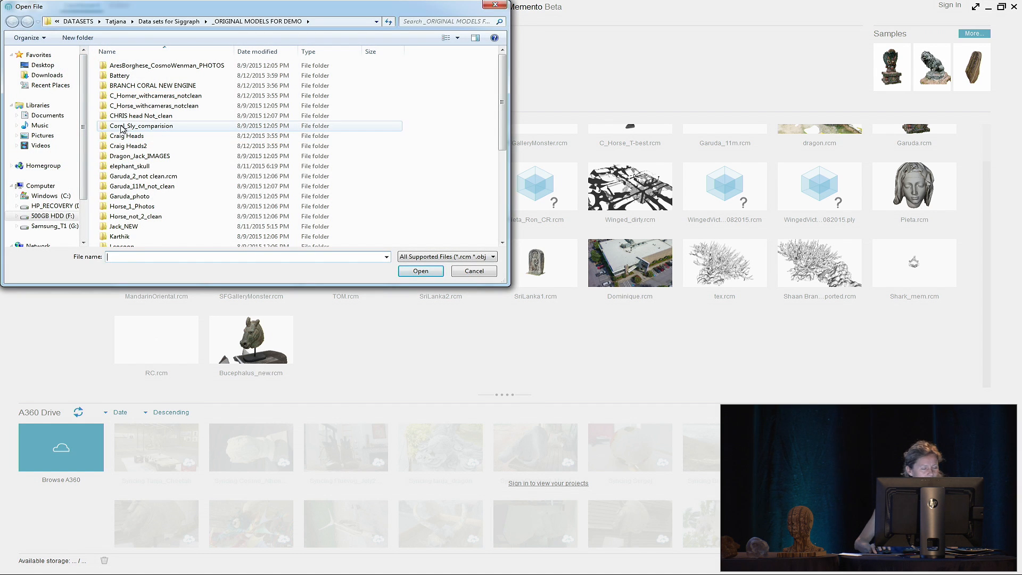
{"action": "left_click", "coordinate": [128, 185]}
{"action": "scroll", "coordinate": [131, 186], "scroll_direction": "down", "scroll_amount": 3}
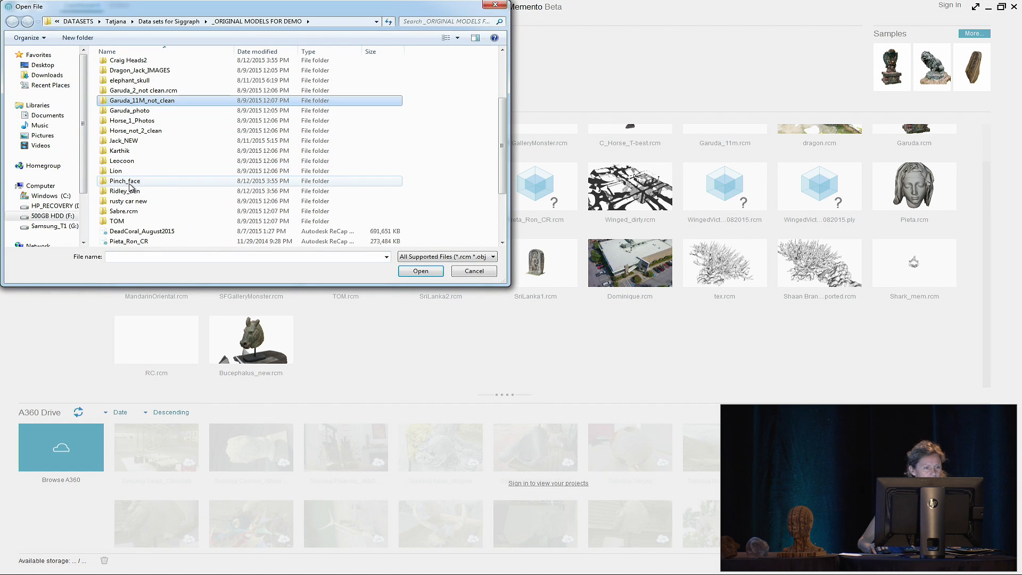
{"action": "double_click", "coordinate": [130, 190]}
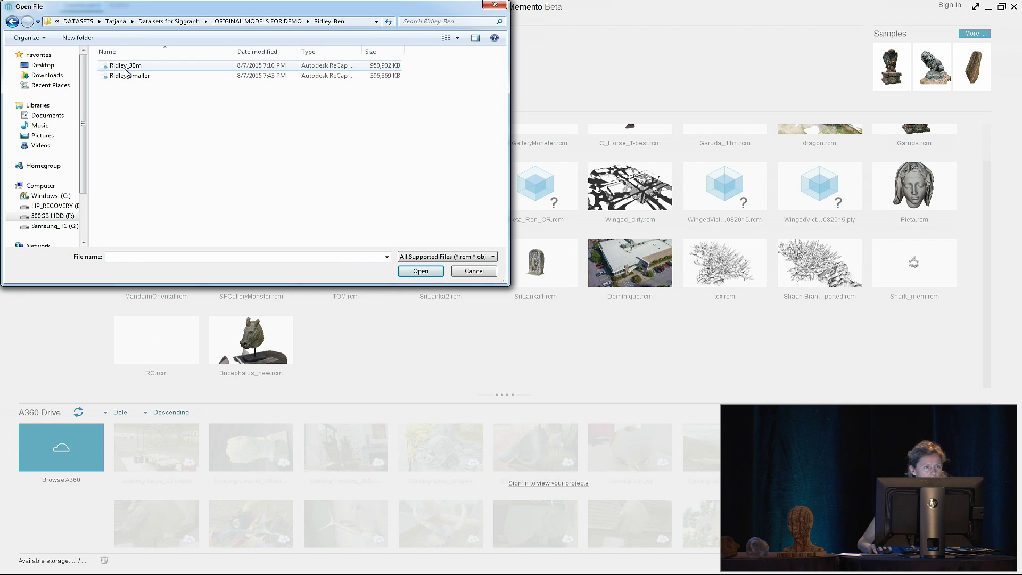
{"action": "left_click", "coordinate": [126, 67]}
{"action": "key", "text": "Return"}
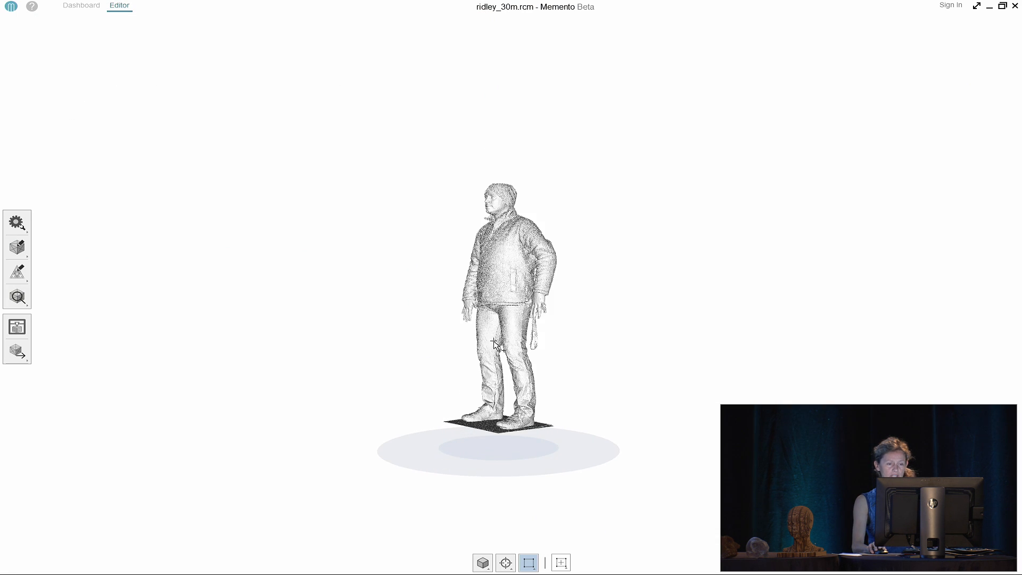
Orbit, zoom and pan the Ridley figure to bring the head into a front view
{"action": "left_click_drag", "start_coordinate": [500, 266], "coordinate": [553, 231]}
{"action": "scroll", "coordinate": [561, 226], "scroll_direction": "up", "scroll_amount": 3}
{"action": "scroll", "coordinate": [541, 266], "scroll_direction": "up", "scroll_amount": 5}
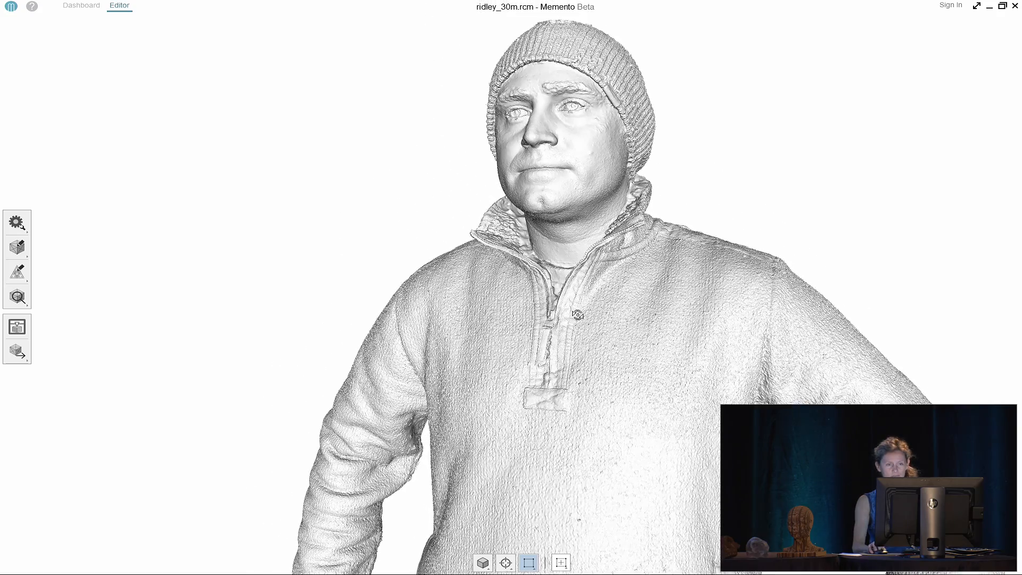
{"action": "scroll", "coordinate": [597, 313], "scroll_direction": "up", "scroll_amount": 5}
{"action": "scroll", "coordinate": [568, 285], "scroll_direction": "down", "scroll_amount": 5}
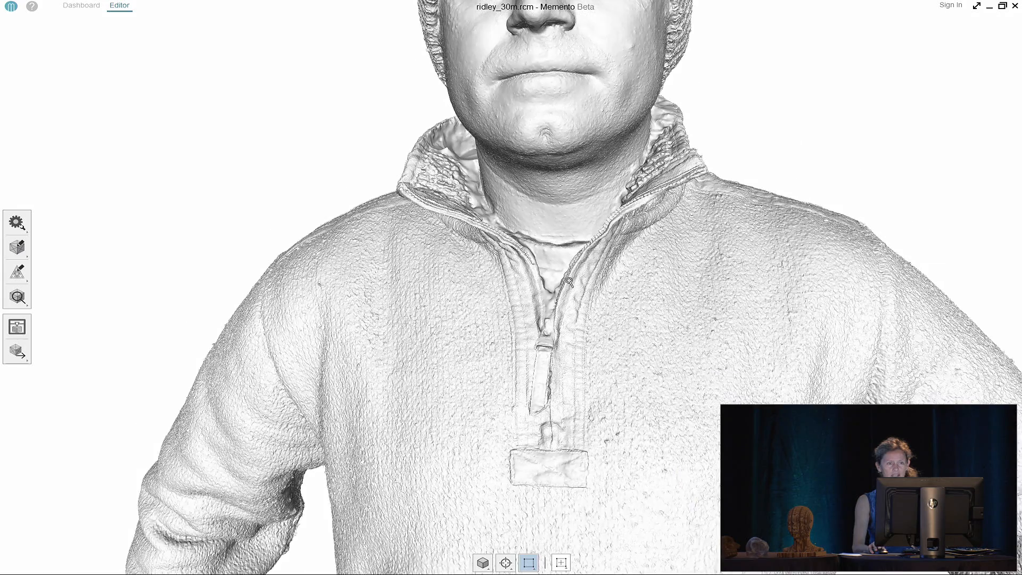
{"action": "middle_click_drag", "start_coordinate": [570, 269], "coordinate": [466, 416]}
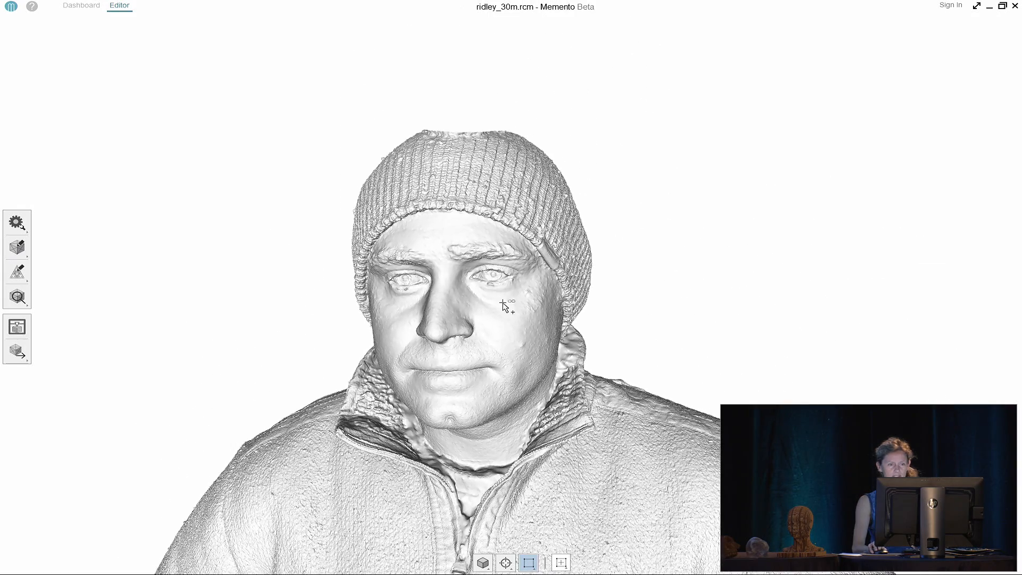
{"action": "scroll", "coordinate": [522, 221], "scroll_direction": "up", "scroll_amount": 4}
Toggle the head to wireframe display and back to shaded, panning around the bust
{"action": "right_click_drag", "start_coordinate": [729, 245], "coordinate": [697, 209]}
{"action": "middle_click_drag", "start_coordinate": [589, 372], "coordinate": [702, 187]}
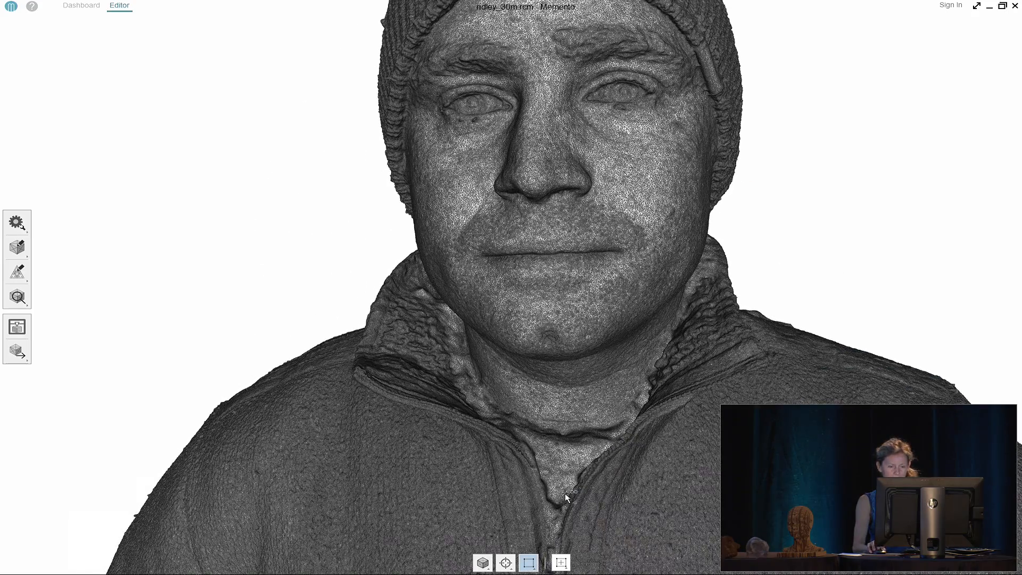
{"action": "middle_click_drag", "start_coordinate": [675, 315], "coordinate": [612, 386]}
{"action": "right_click_drag", "start_coordinate": [768, 326], "coordinate": [751, 303]}
{"action": "mouse_move", "coordinate": [737, 299]}
{"action": "left_mouse_down"}
{"action": "mouse_move", "coordinate": [711, 287]}
{"action": "mouse_move", "coordinate": [607, 334]}
{"action": "left_mouse_up"}
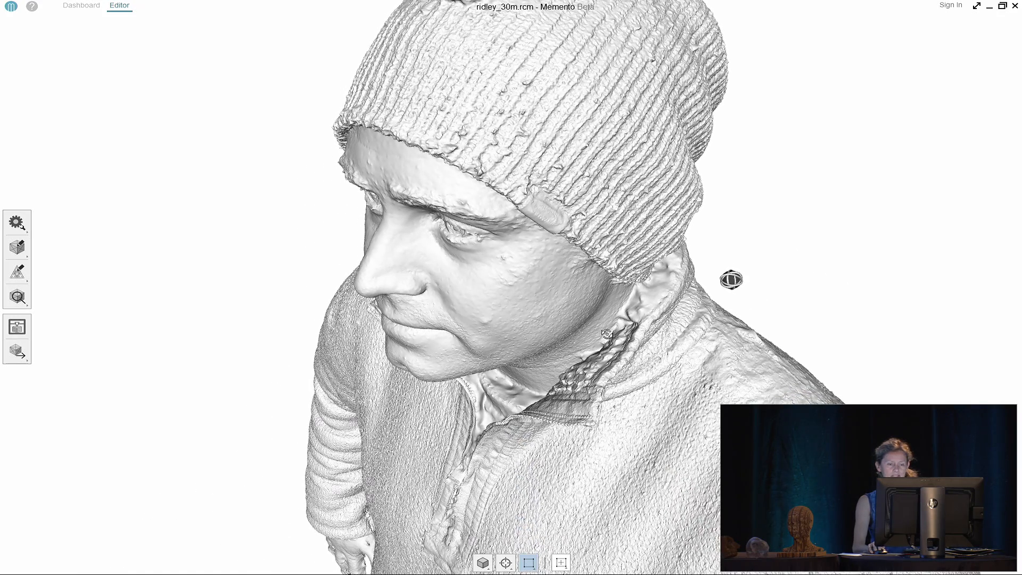
{"action": "scroll", "coordinate": [828, 328], "scroll_direction": "down", "scroll_amount": 5}
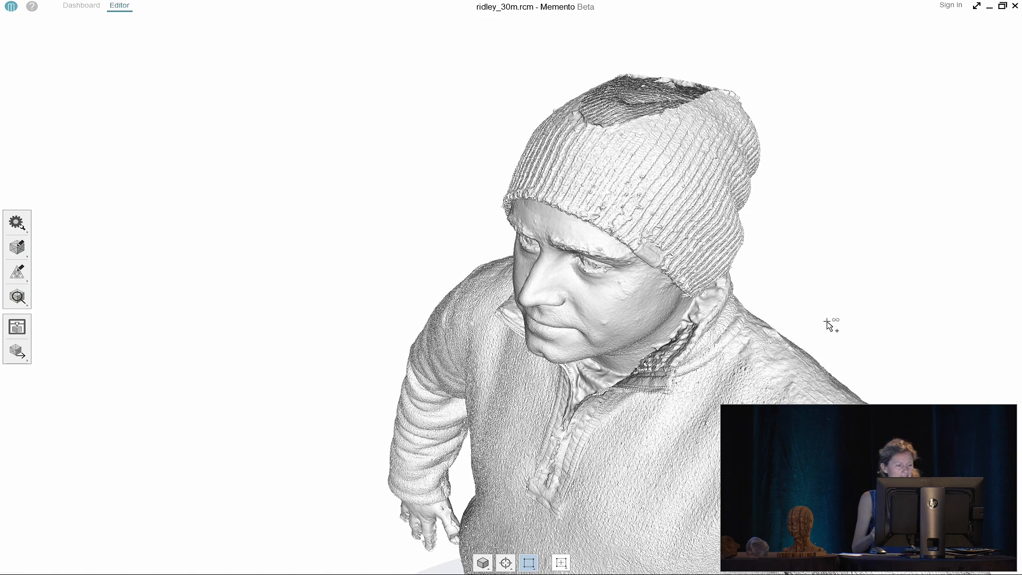
{"action": "middle_click_drag", "start_coordinate": [491, 265], "coordinate": [373, 245]}
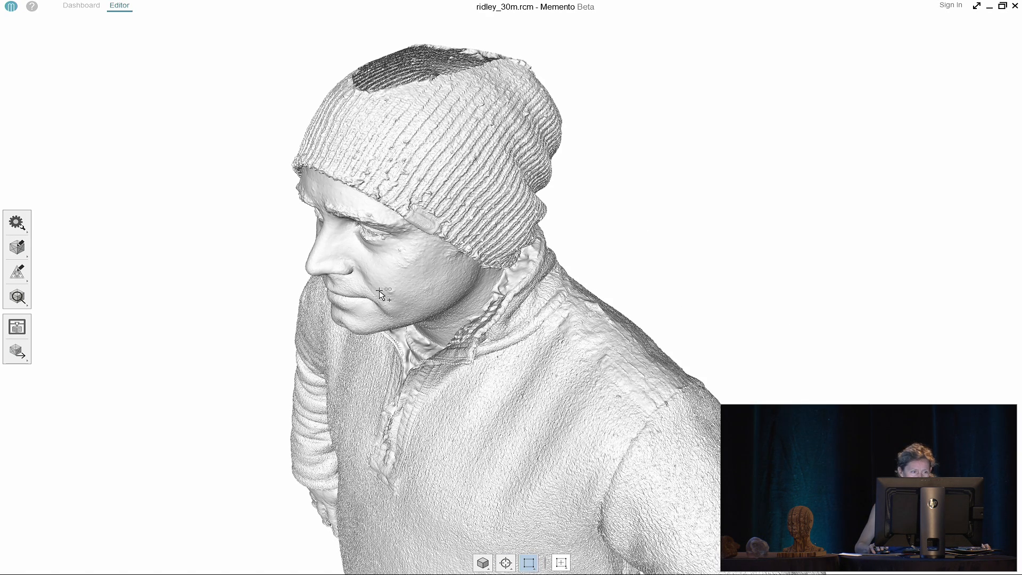
Review the Export 3D model format list, close it, and return to the Dashboard
{"action": "key", "text": "alt+Tab"}
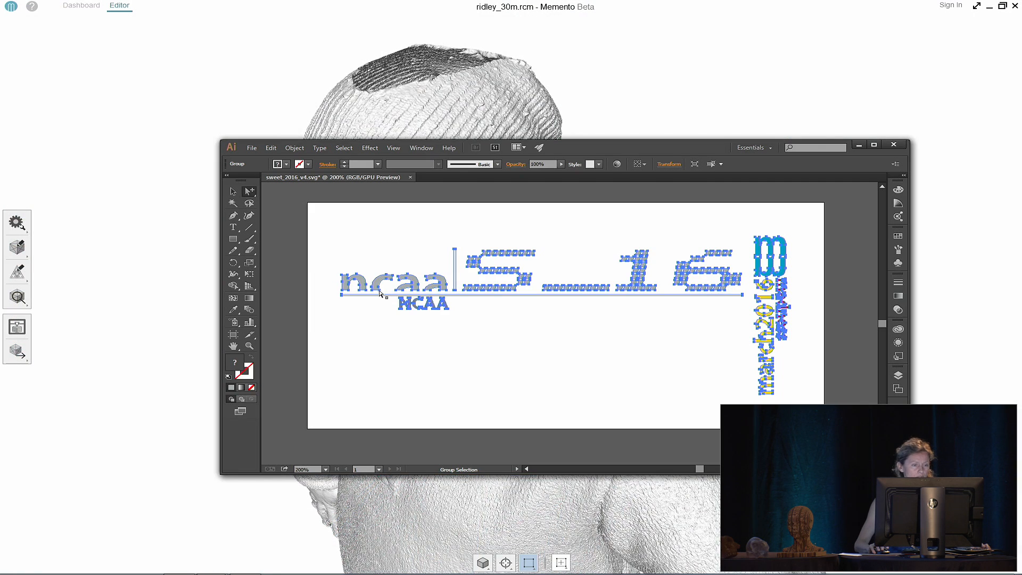
{"action": "key", "text": "alt+Tab"}
{"action": "left_click", "coordinate": [17, 351]}
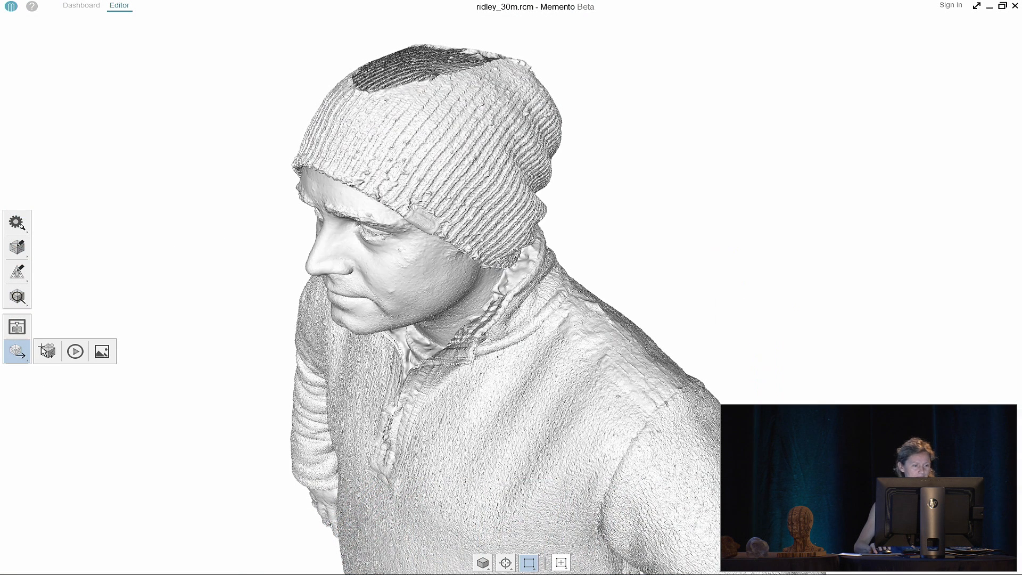
{"action": "left_click", "coordinate": [51, 351]}
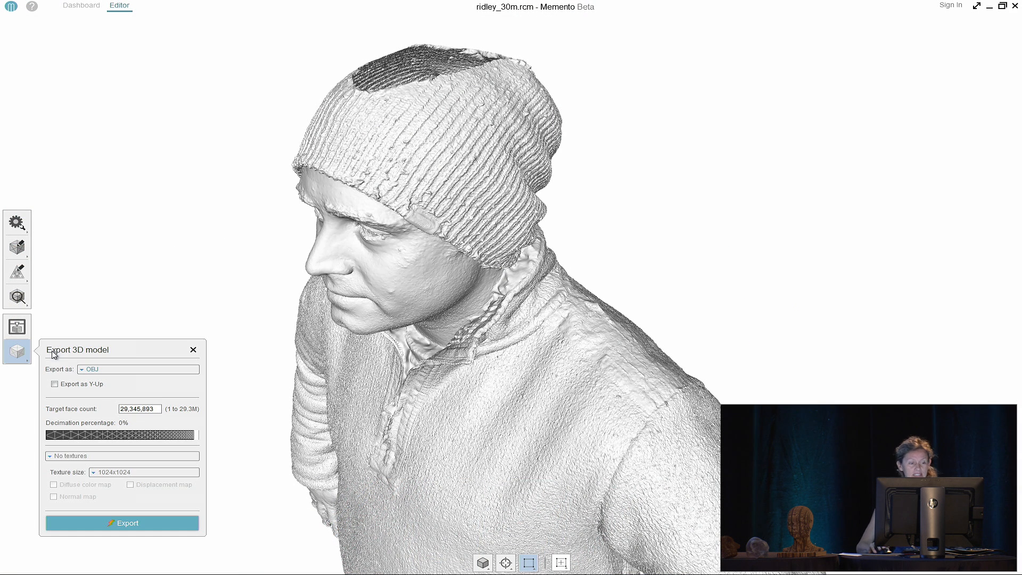
{"action": "left_click", "coordinate": [112, 371]}
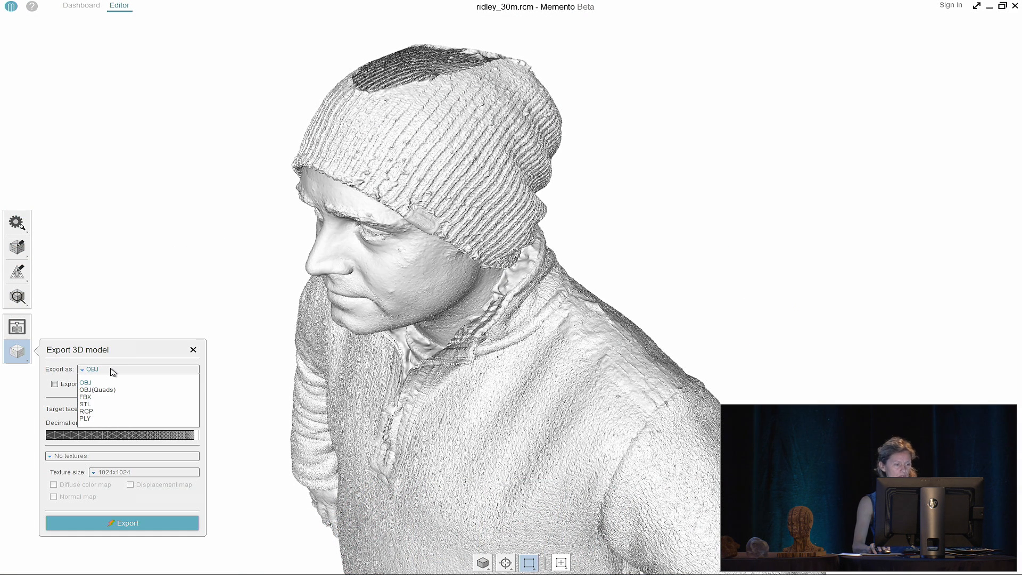
{"action": "left_click", "coordinate": [193, 351]}
{"action": "left_click", "coordinate": [82, 6]}
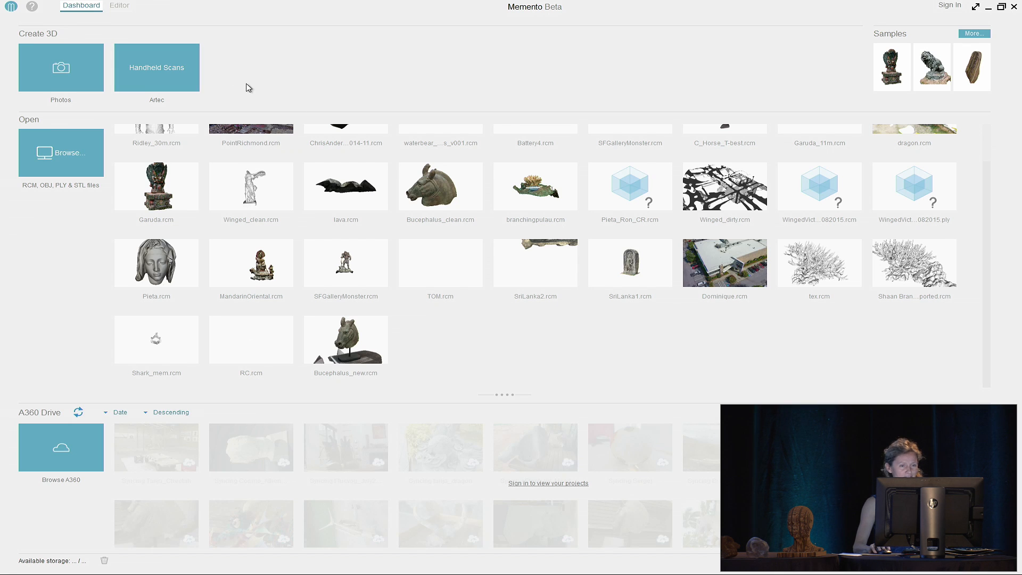
Open Bucephalus_clean and set the 3D model export to FBX with rebaked textures
{"action": "left_click", "coordinate": [427, 193]}
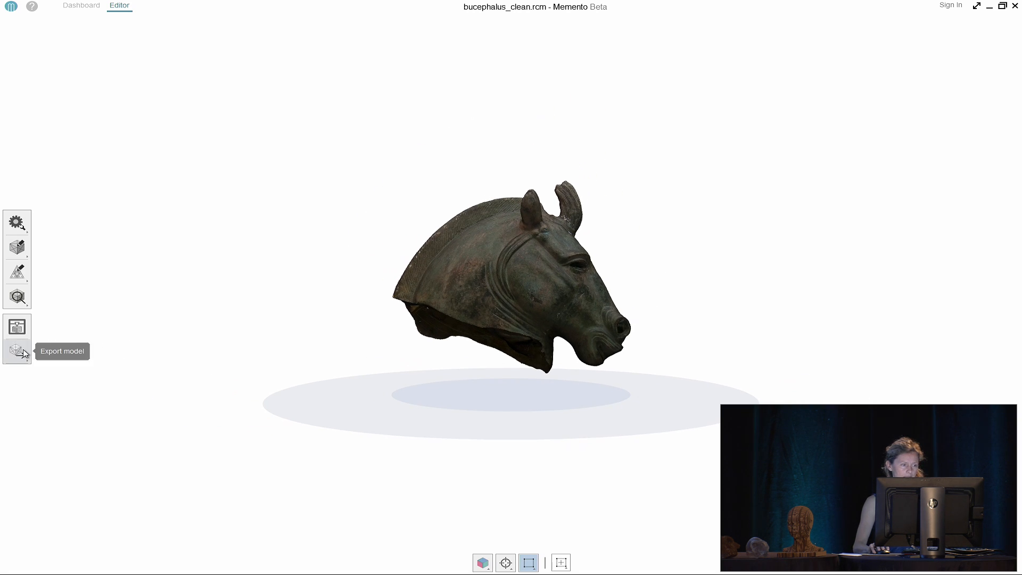
{"action": "left_click", "coordinate": [17, 351]}
{"action": "left_click", "coordinate": [49, 354]}
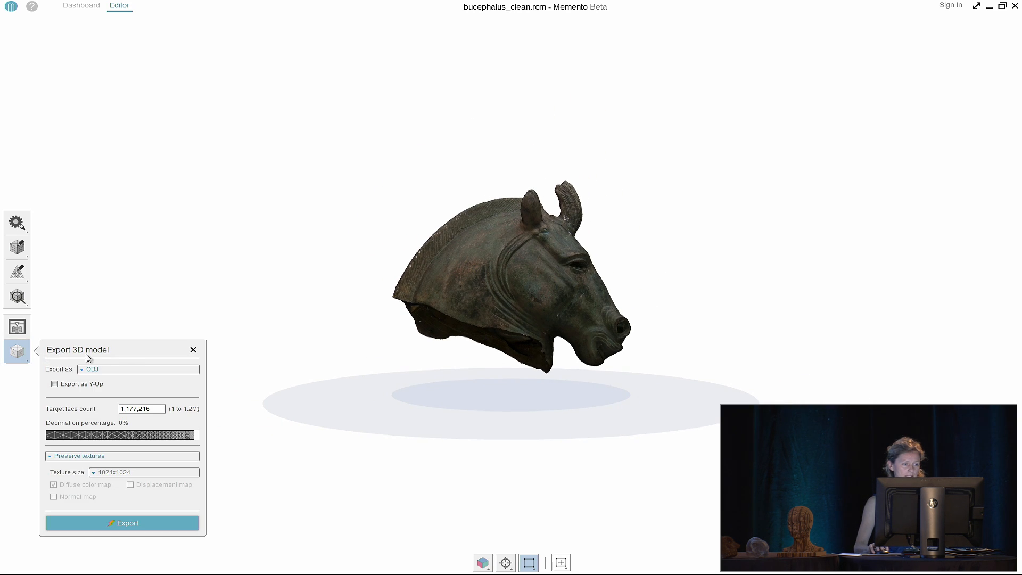
{"action": "left_click", "coordinate": [126, 369]}
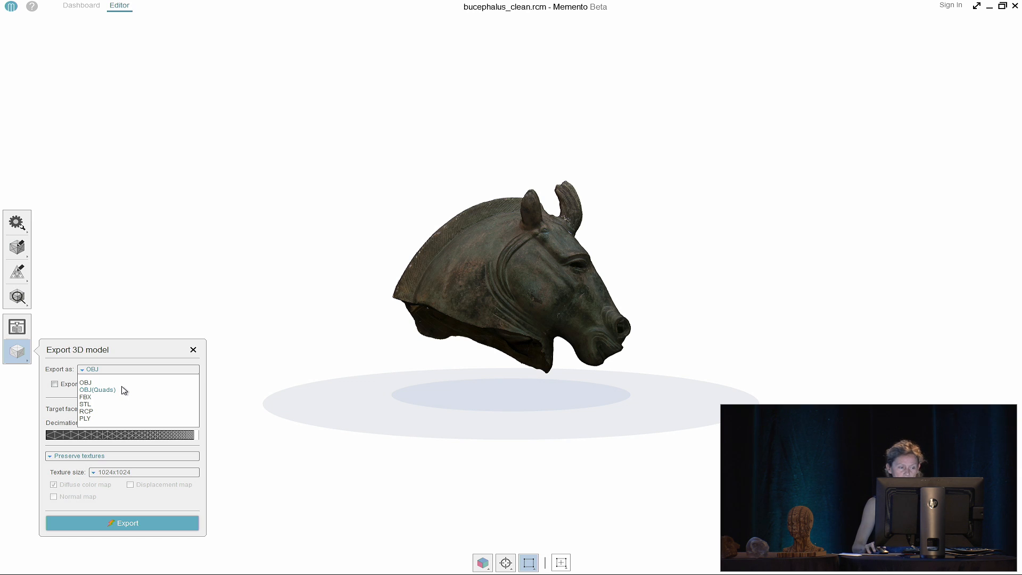
{"action": "left_click", "coordinate": [87, 397]}
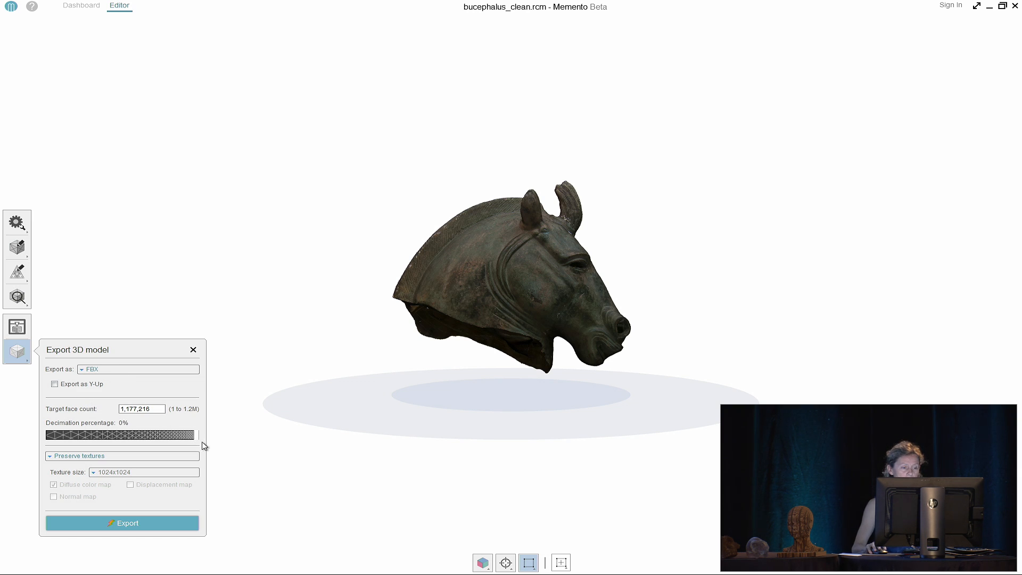
{"action": "left_click", "coordinate": [184, 461]}
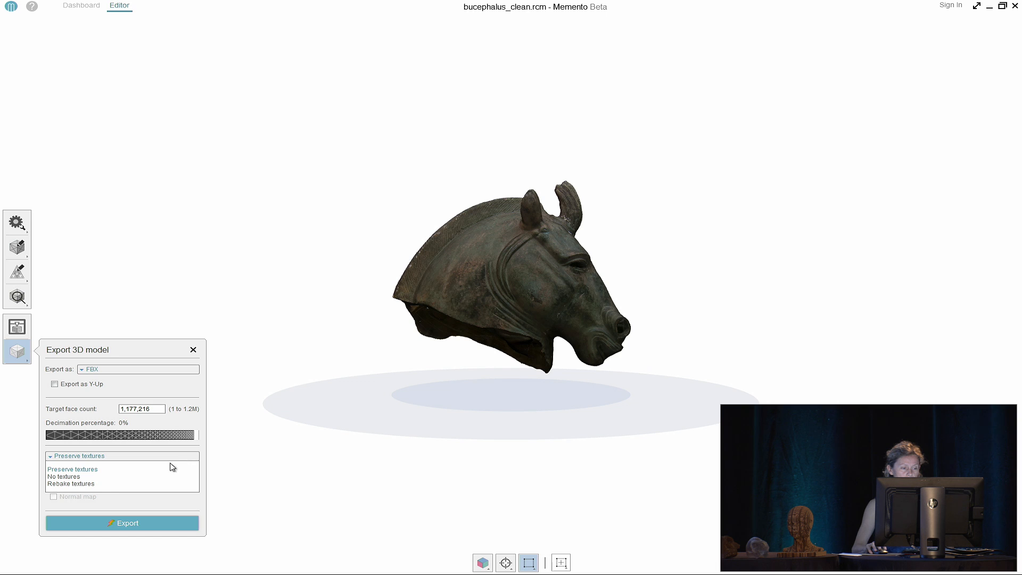
{"action": "left_click", "coordinate": [101, 485]}
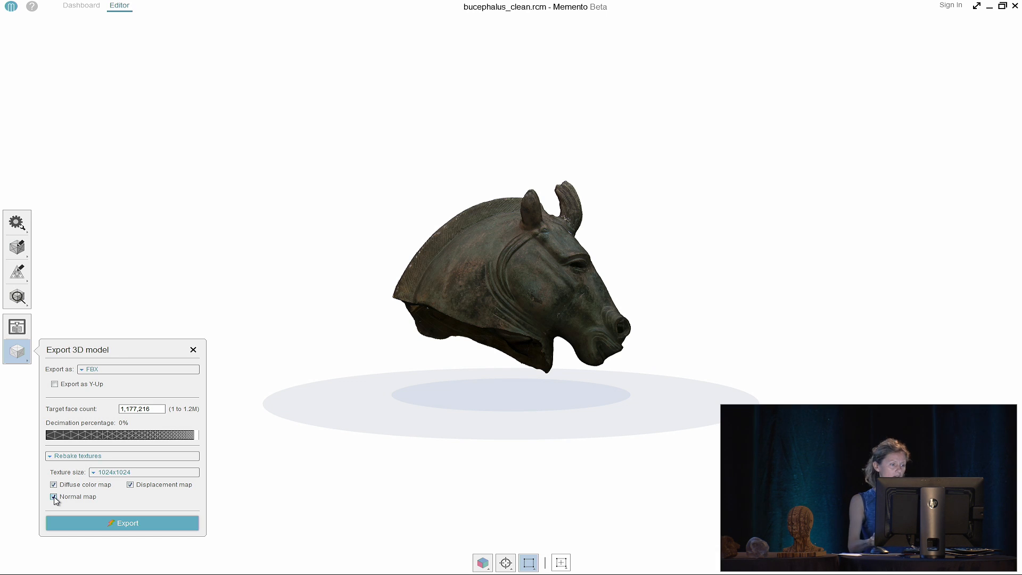
{"action": "left_click", "coordinate": [194, 350]}
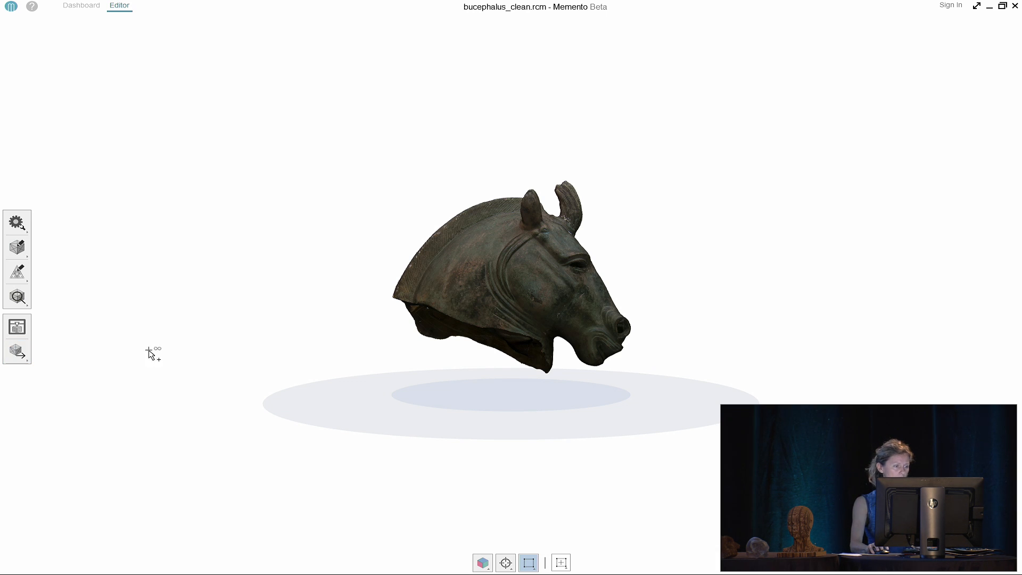
Reconfigure the 3D model export as FBX with rebaked 8192x8192 textures and close the settings
{"action": "left_click", "coordinate": [17, 352]}
{"action": "left_click", "coordinate": [49, 349]}
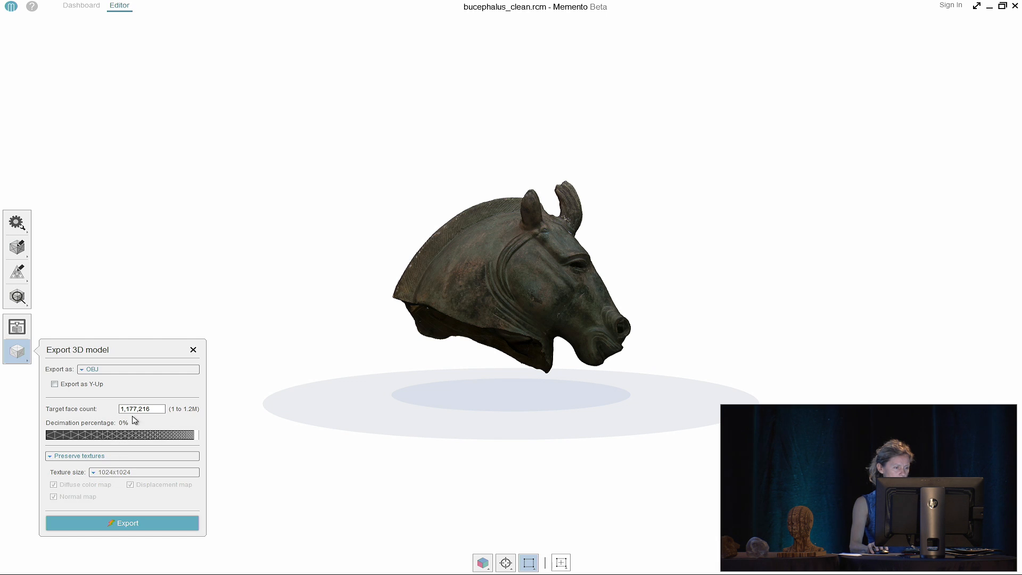
{"action": "left_click", "coordinate": [125, 369]}
{"action": "left_click", "coordinate": [106, 392]}
{"action": "left_click", "coordinate": [64, 456]}
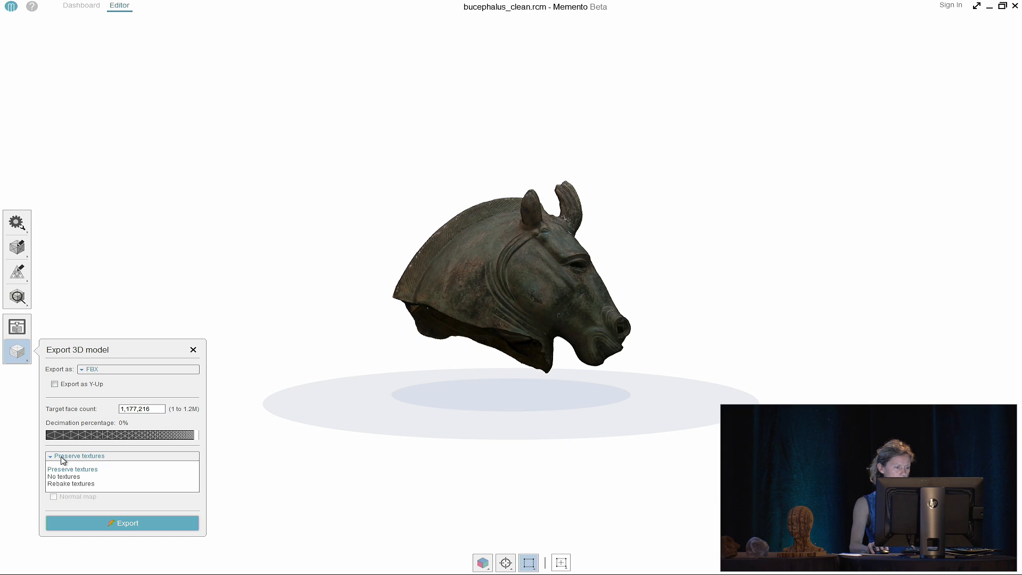
{"action": "left_click", "coordinate": [59, 482]}
{"action": "left_click", "coordinate": [101, 473]}
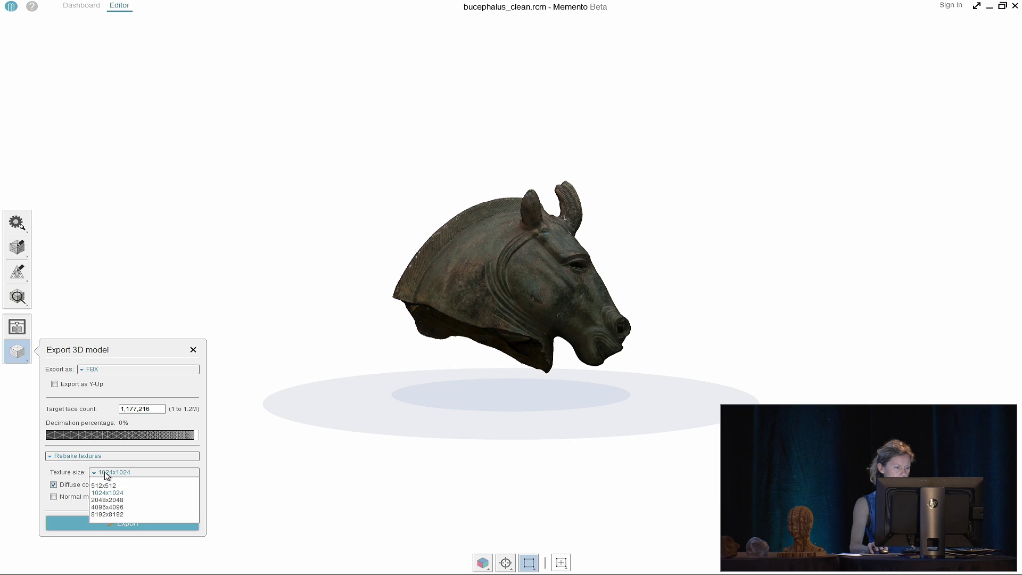
{"action": "left_click", "coordinate": [110, 517]}
{"action": "left_click", "coordinate": [194, 349]}
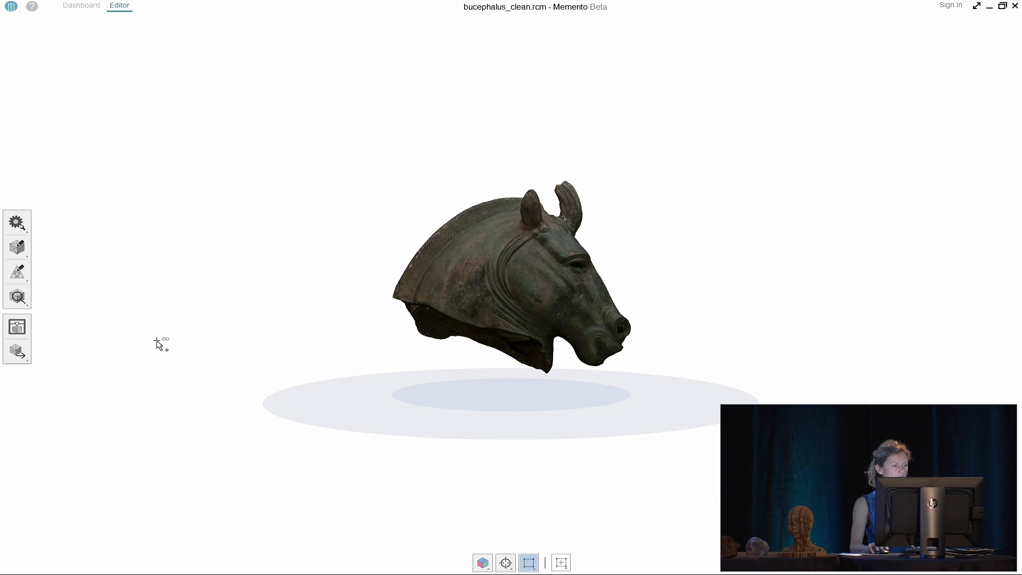
{"action": "left_click", "coordinate": [17, 352]}
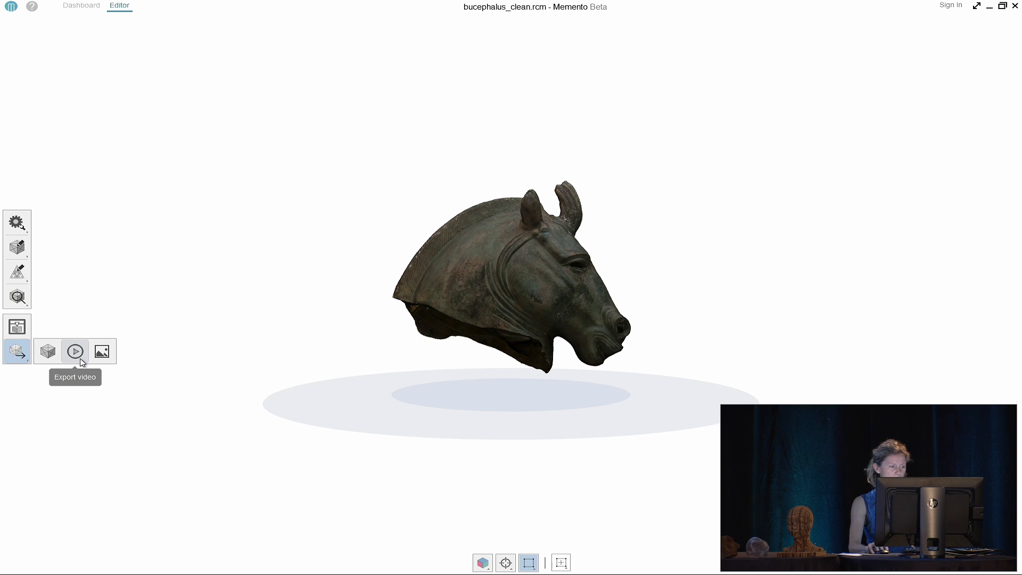
In the video export settings, check the resolutions and set Camera path to Key frames
{"action": "left_click", "coordinate": [75, 352]}
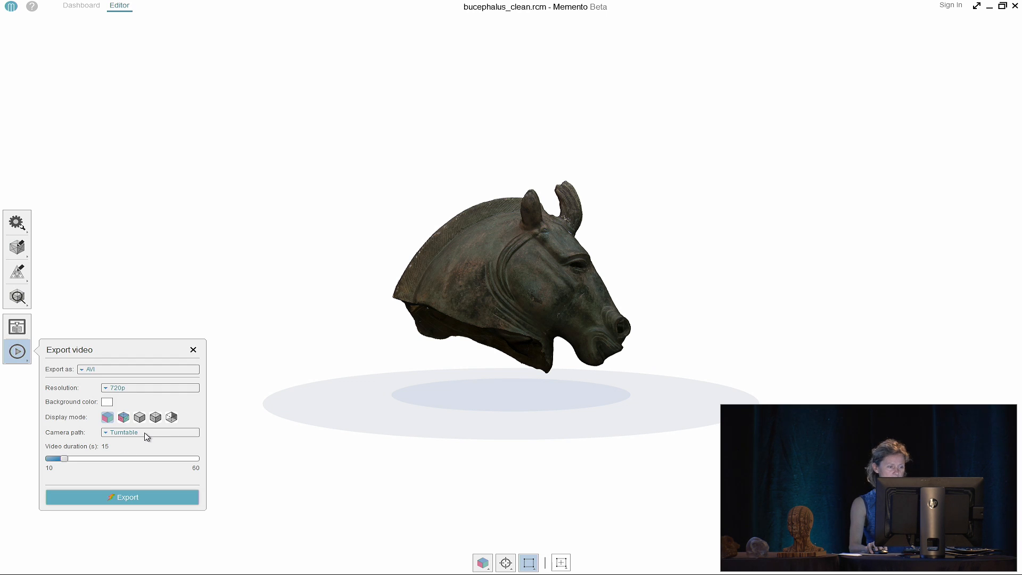
{"action": "left_click", "coordinate": [155, 388]}
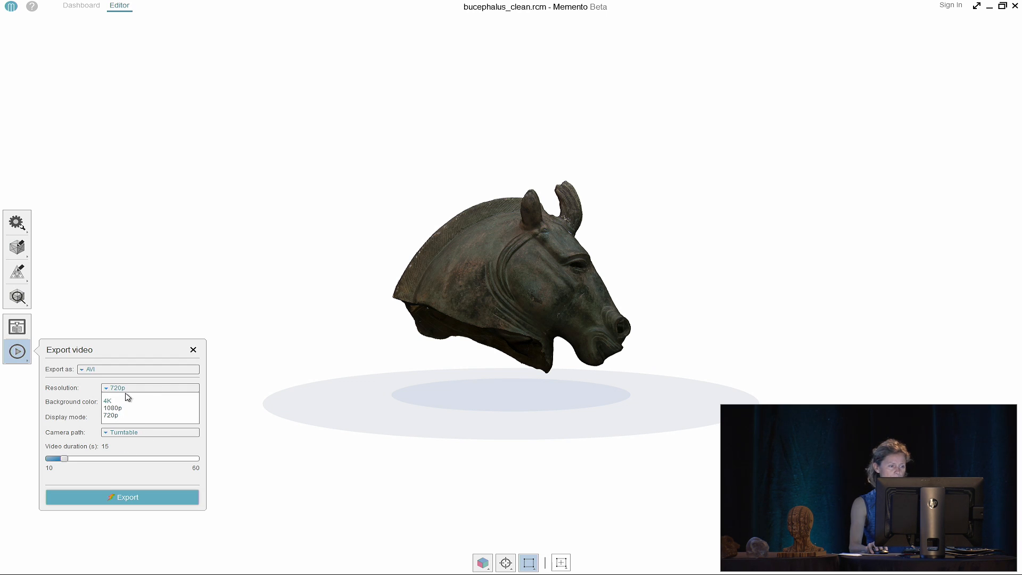
{"action": "left_click", "coordinate": [131, 434]}
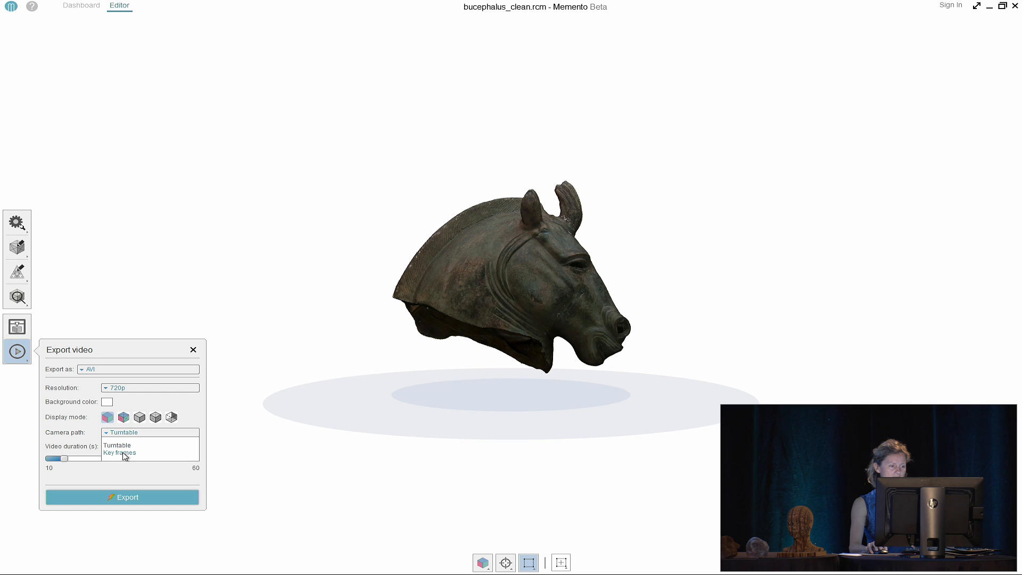
{"action": "left_click", "coordinate": [127, 452]}
{"action": "scroll", "coordinate": [502, 301], "scroll_direction": "up", "scroll_amount": 3}
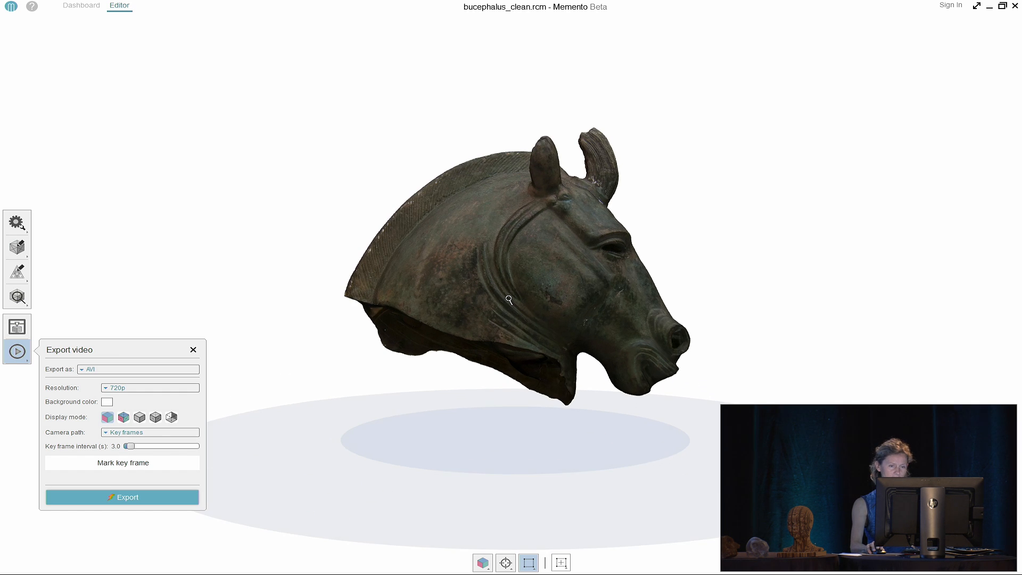
Mark three key frames (starting view, plain-shaded front, blue x-ray three-quarter), end on grey mesh, switch to Illustrator
{"action": "left_click", "coordinate": [122, 464]}
{"action": "left_click_drag", "start_coordinate": [563, 362], "coordinate": [307, 382]}
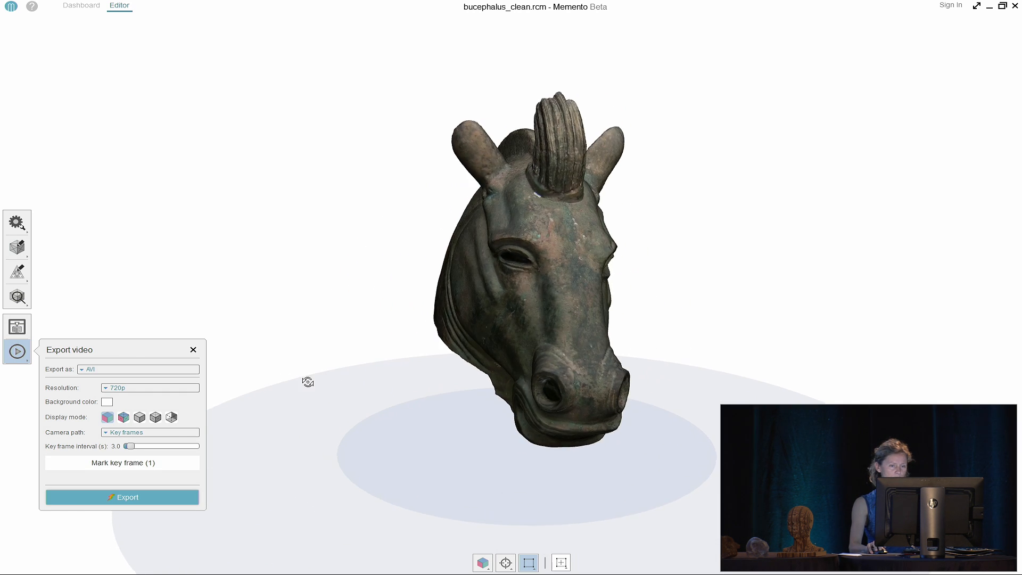
{"action": "left_click", "coordinate": [139, 417]}
{"action": "left_click", "coordinate": [121, 468]}
{"action": "left_click_drag", "start_coordinate": [653, 319], "coordinate": [410, 325]}
{"action": "left_click", "coordinate": [170, 418]}
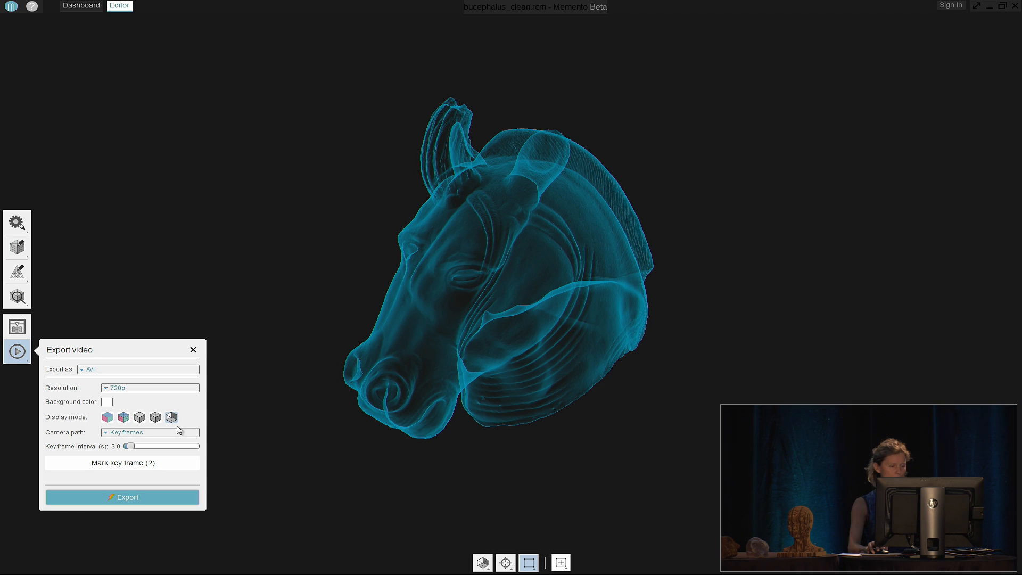
{"action": "left_click", "coordinate": [155, 467]}
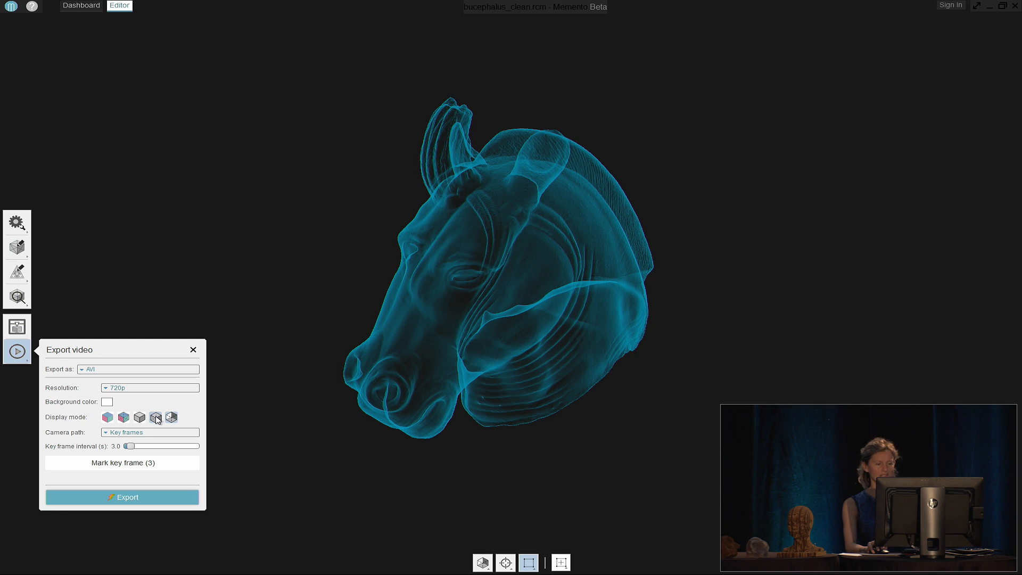
{"action": "left_click", "coordinate": [155, 418]}
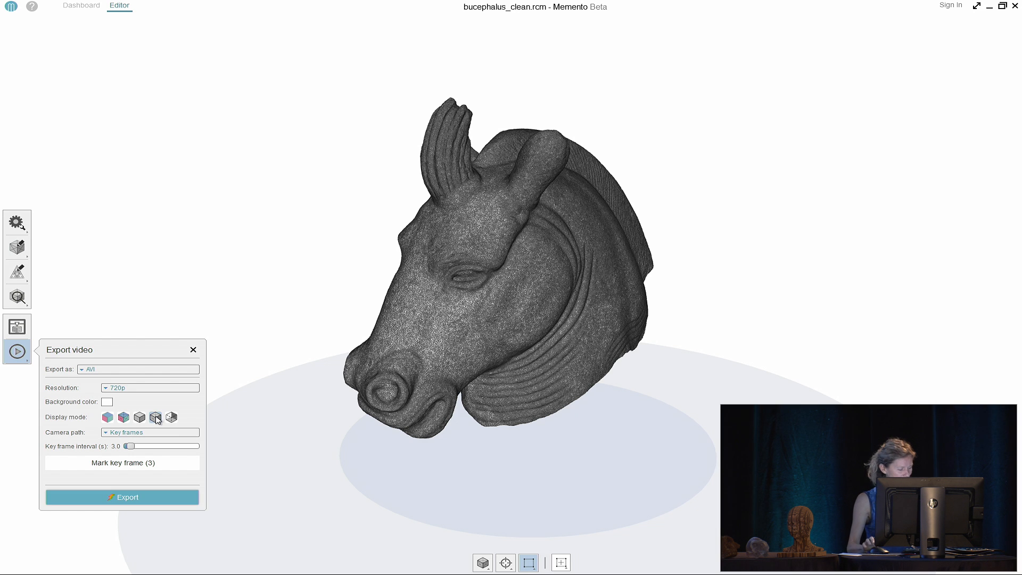
{"action": "key", "text": "alt+Tab"}
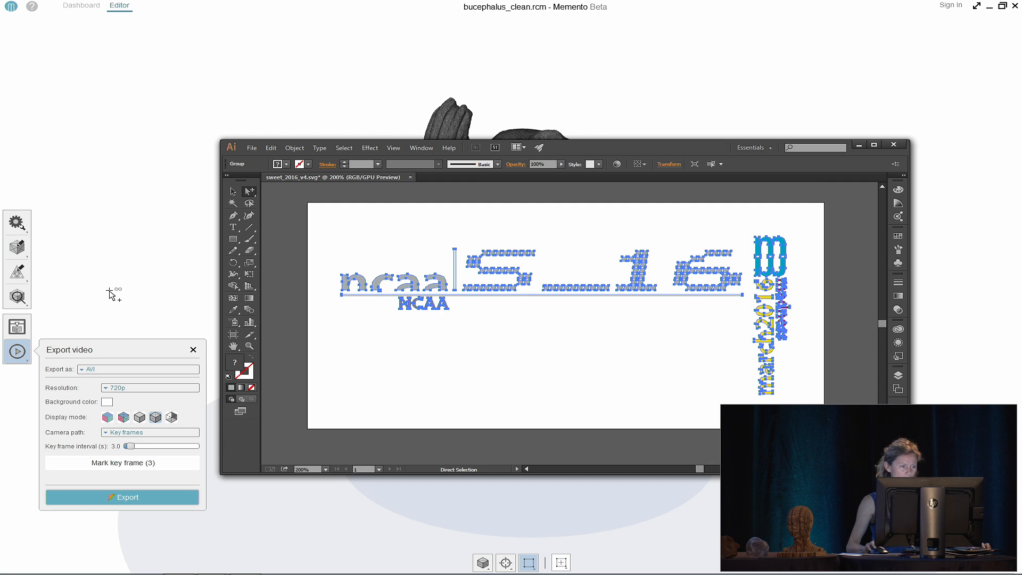
Cycle through Memento, Illustrator and Maya, minimize Memento, and bring up the Windows desktop
{"action": "key", "text": "alt+Tab"}
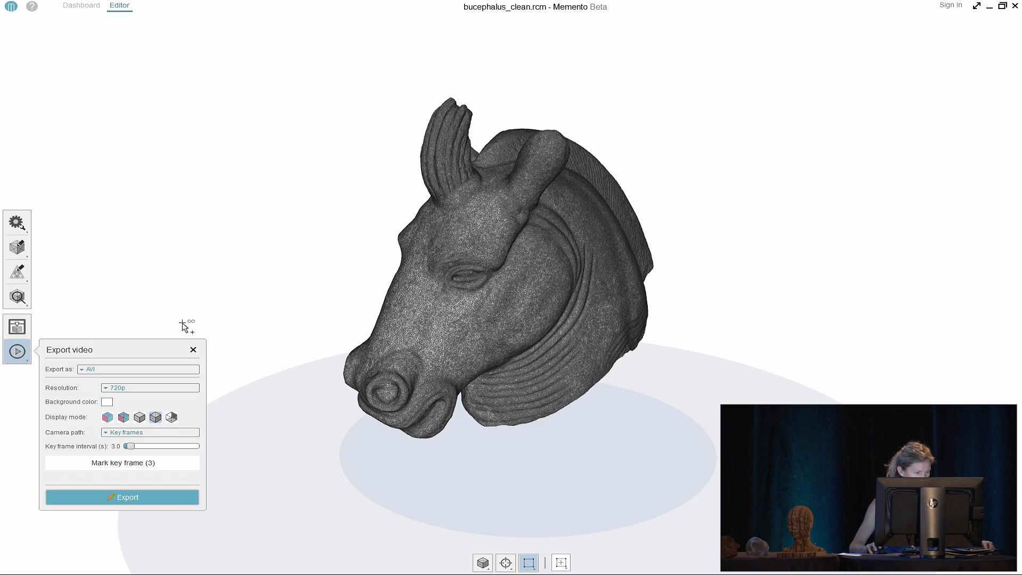
{"action": "key", "text": "alt+Tab"}
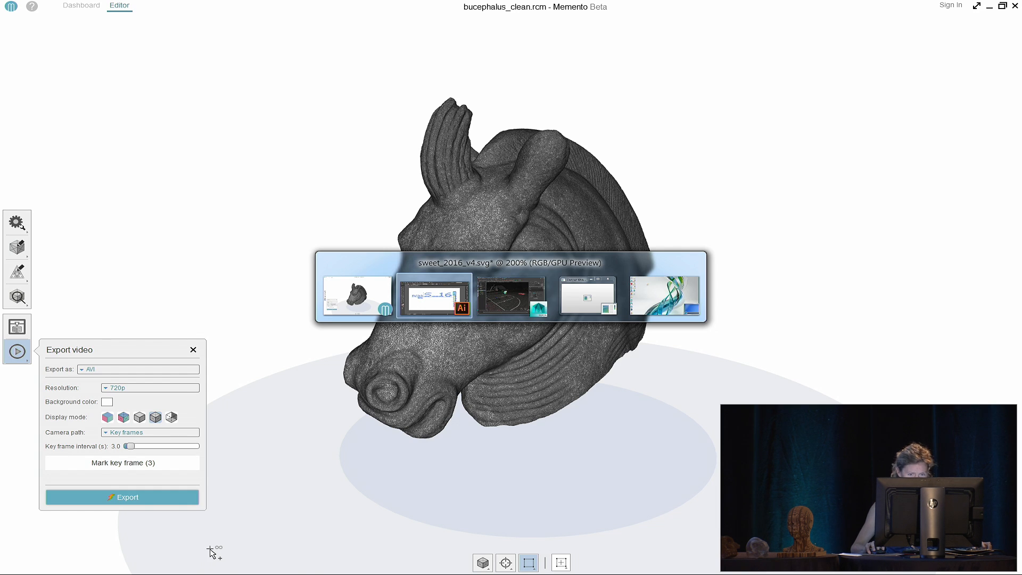
{"action": "key", "text": "Tab"}
{"action": "key", "text": "alt+Tab"}
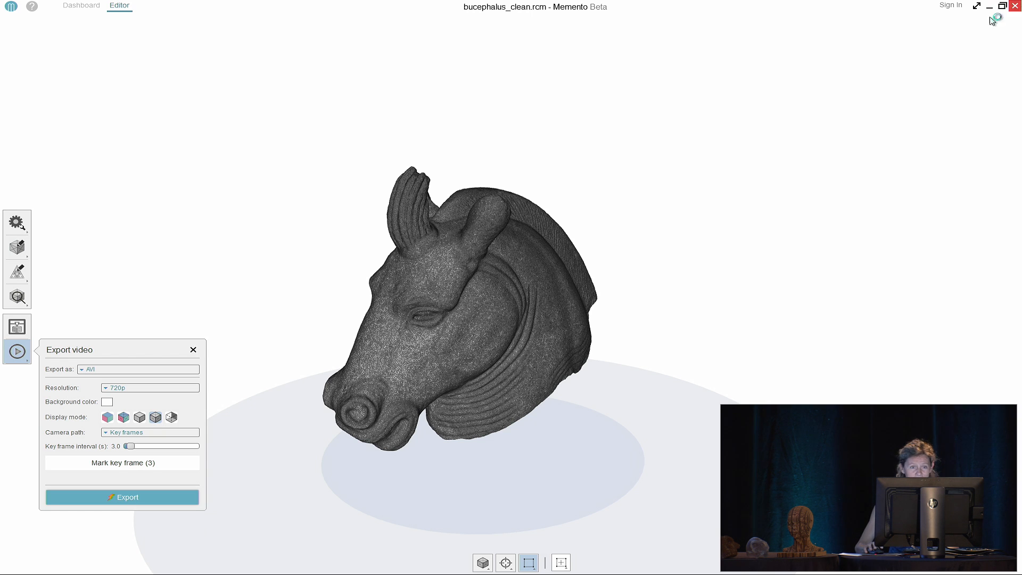
{"action": "left_click", "coordinate": [1006, 8]}
{"action": "key", "text": "alt+Tab"}
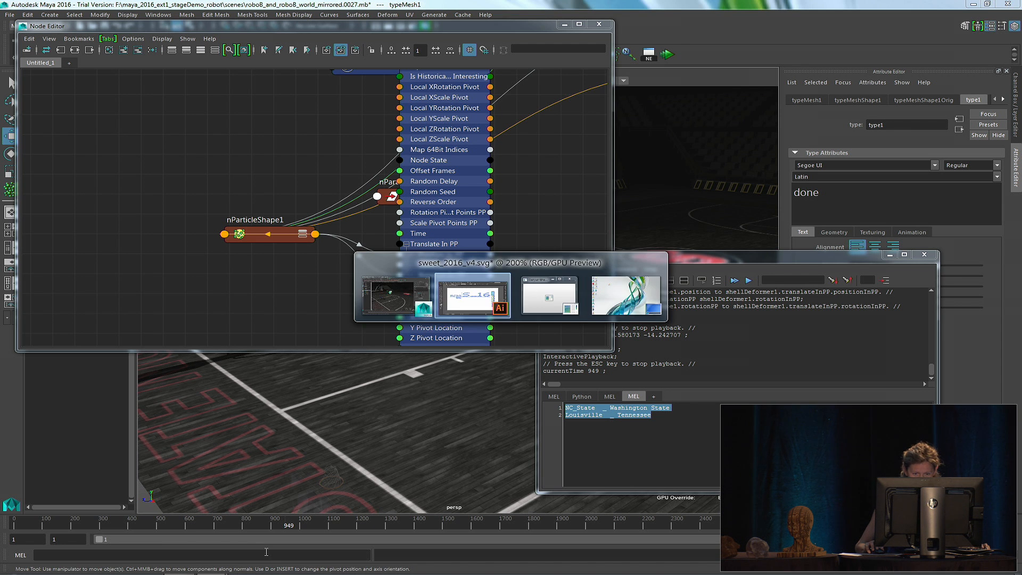
{"action": "key", "text": "alt+Tab"}
{"action": "key", "text": "alt+Tab"}
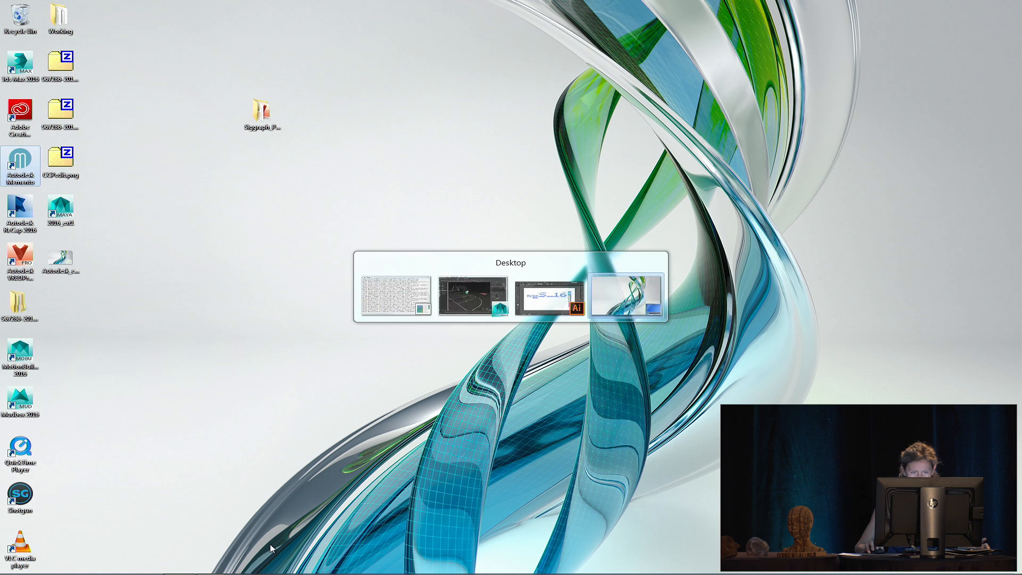
Browse F: > DATASETS > Data sets for Siggraph > Cleaned > SuperMan and play superman_mocap_slap_v009.mov in VLC
{"action": "mouse_move", "coordinate": [21, 572]}
{"action": "left_click", "coordinate": [80, 565]}
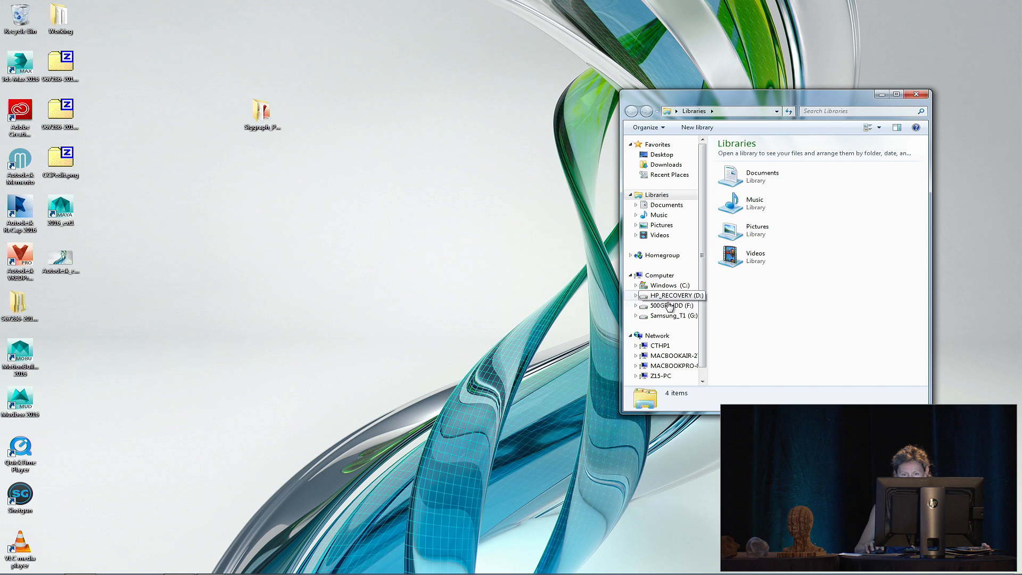
{"action": "left_click", "coordinate": [672, 305]}
{"action": "double_click", "coordinate": [745, 156]}
{"action": "double_click", "coordinate": [739, 155]}
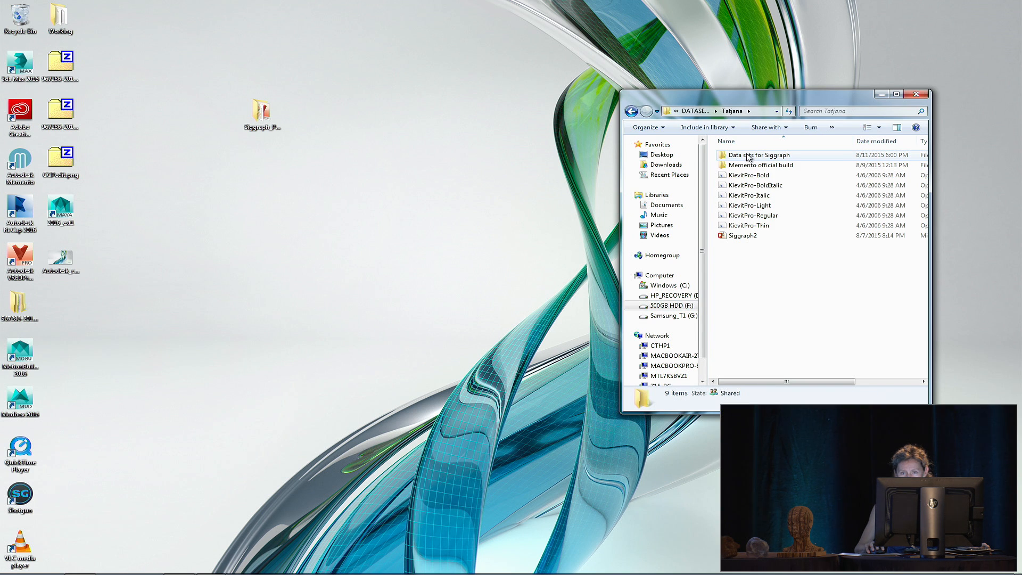
{"action": "double_click", "coordinate": [747, 155]}
{"action": "double_click", "coordinate": [737, 165]}
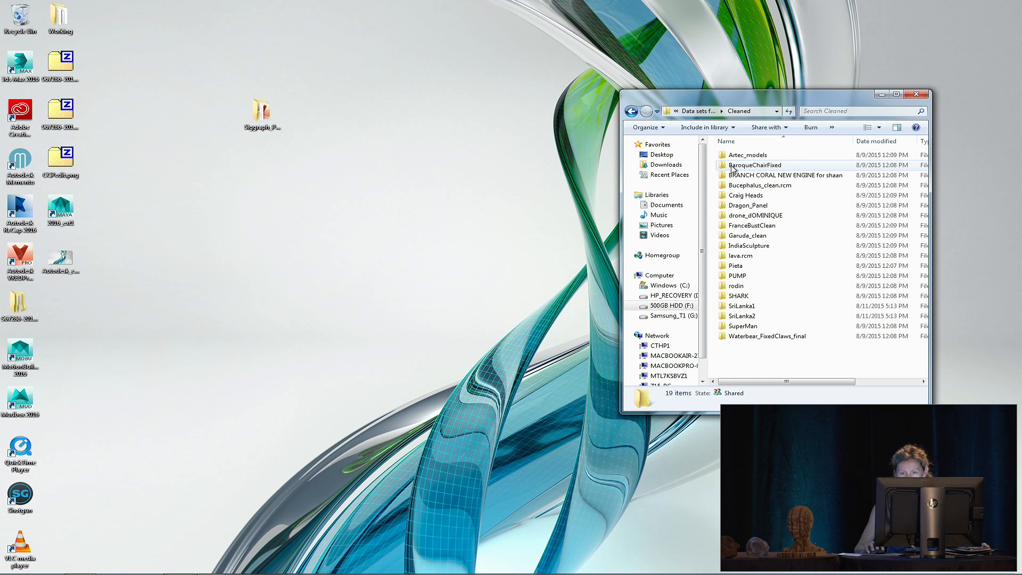
{"action": "double_click", "coordinate": [743, 327]}
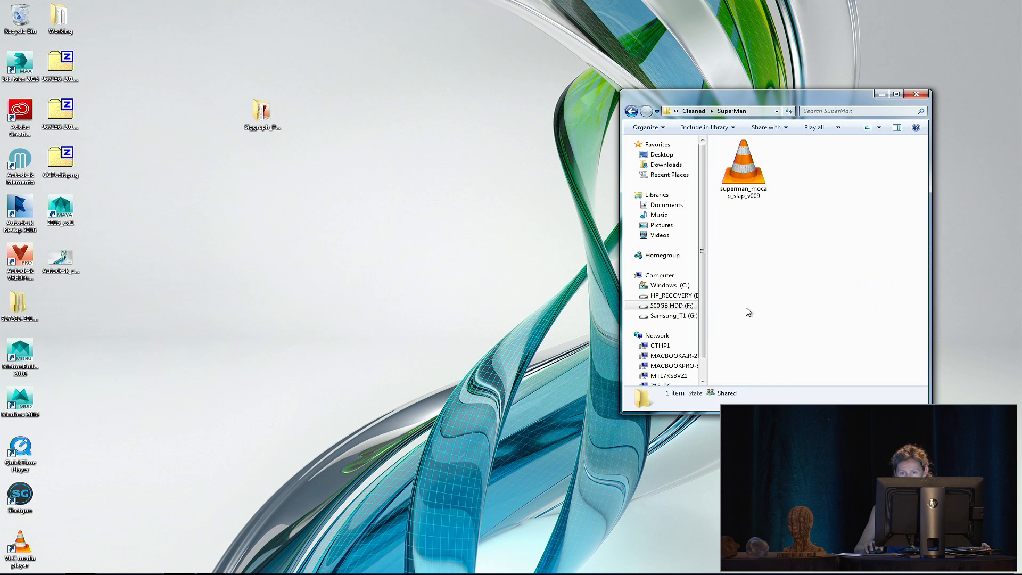
{"action": "left_click", "coordinate": [747, 176]}
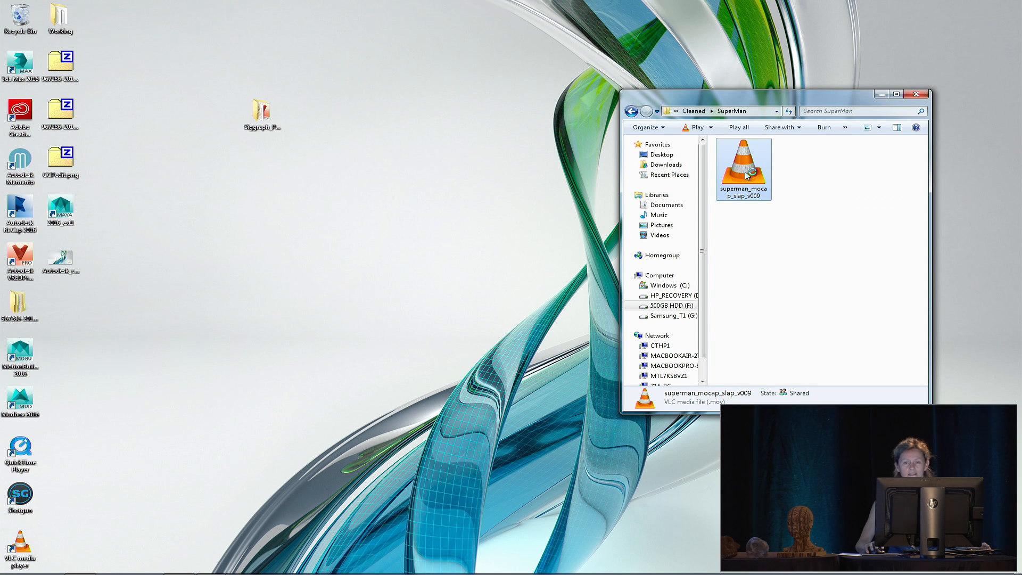
{"action": "double_click", "coordinate": [744, 170]}
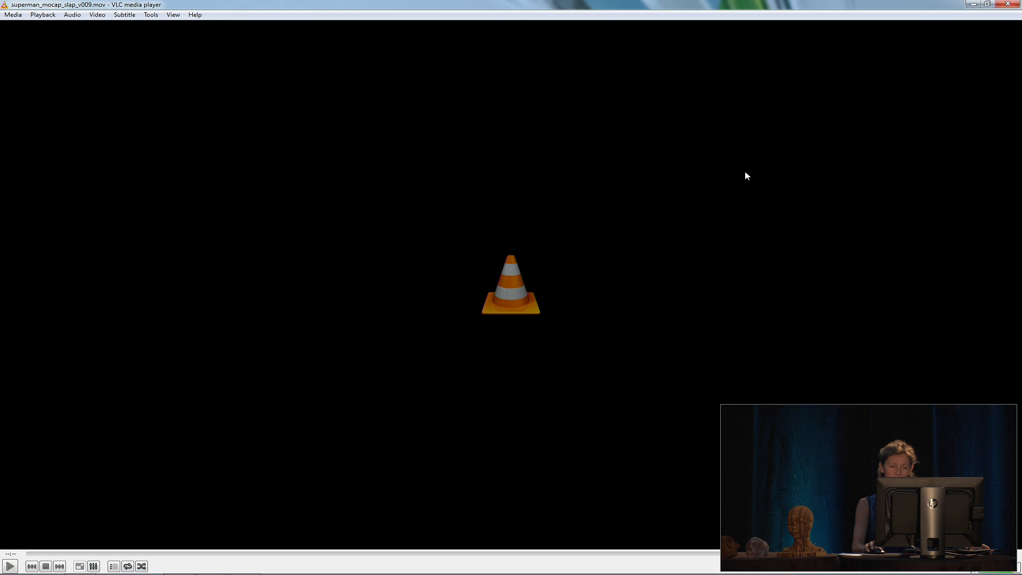